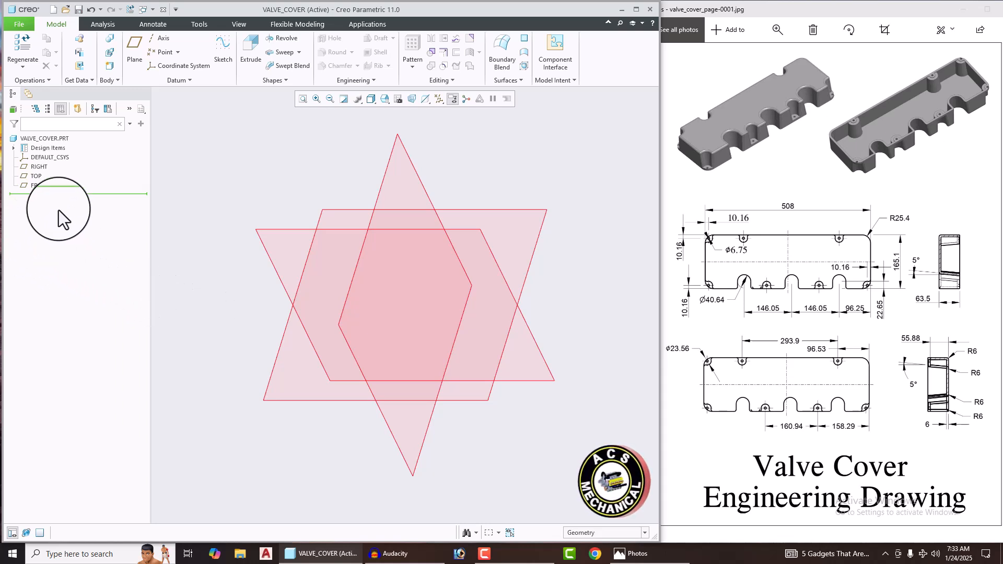
Start a sketch on the TOP plane and draw a center rectangle about 550 by 200 centred on the origin.
{"action": "left_click", "coordinate": [36, 176]}
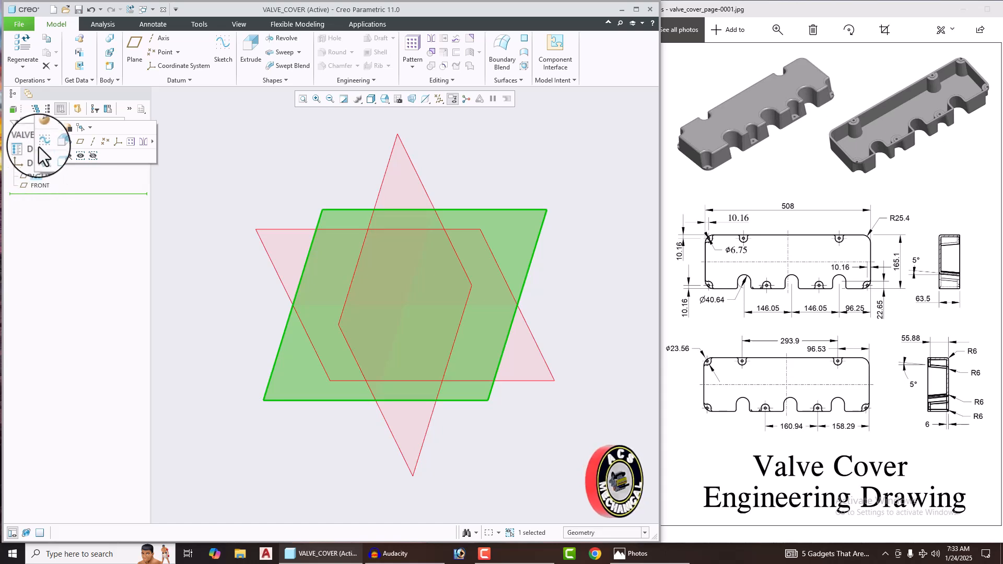
{"action": "left_click", "coordinate": [42, 142]}
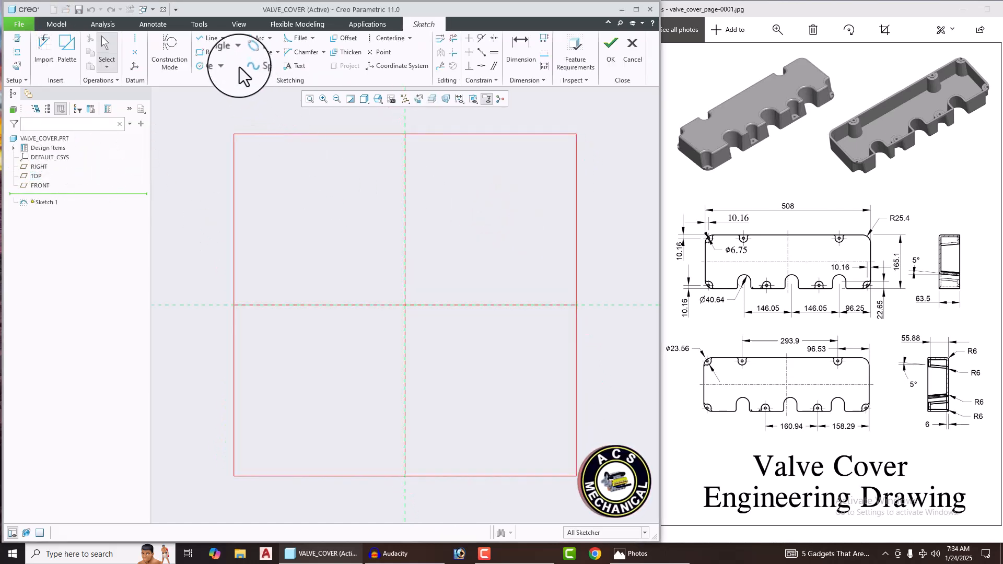
{"action": "left_click", "coordinate": [239, 52]}
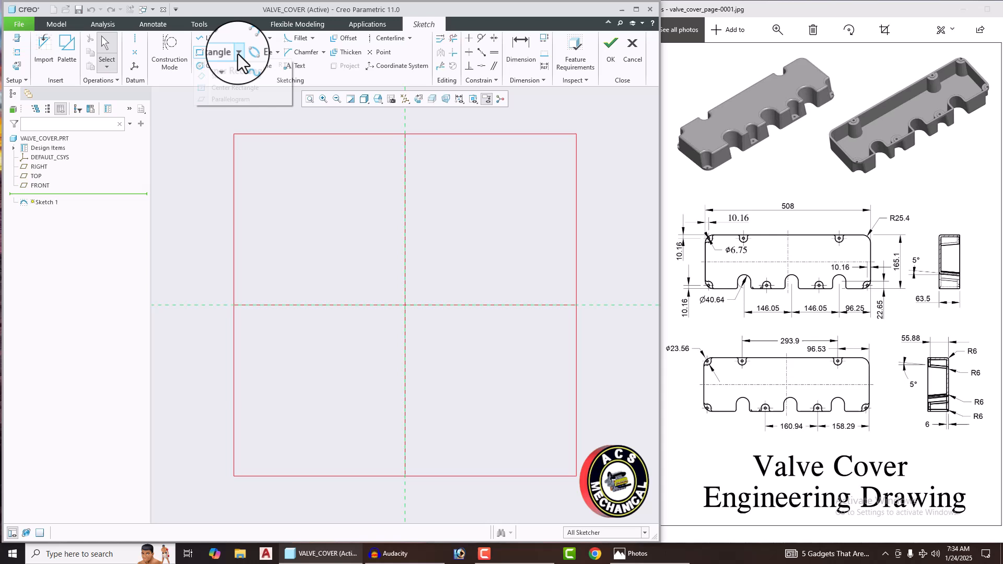
{"action": "left_click", "coordinate": [227, 88]}
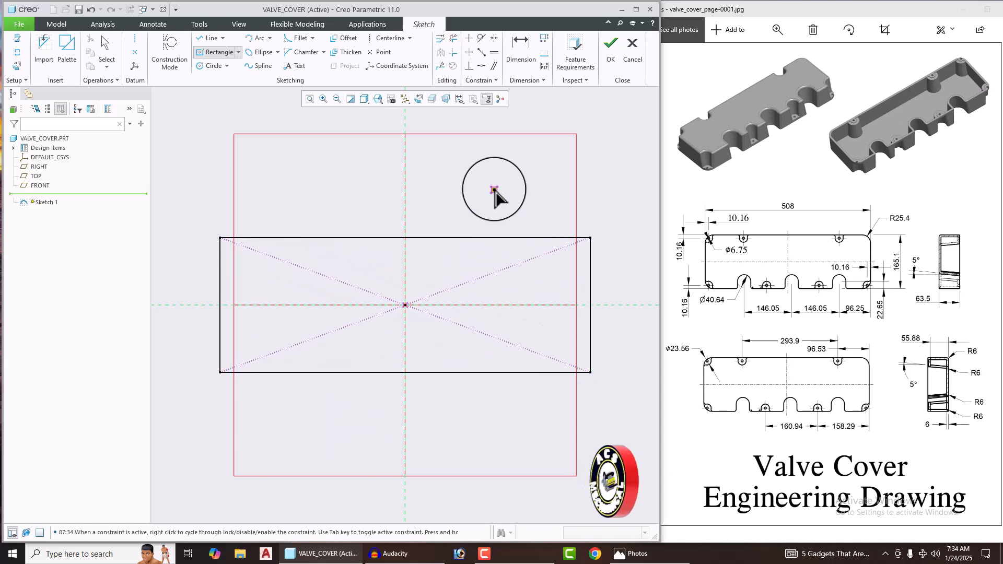
{"action": "middle_click", "coordinate": [495, 190]}
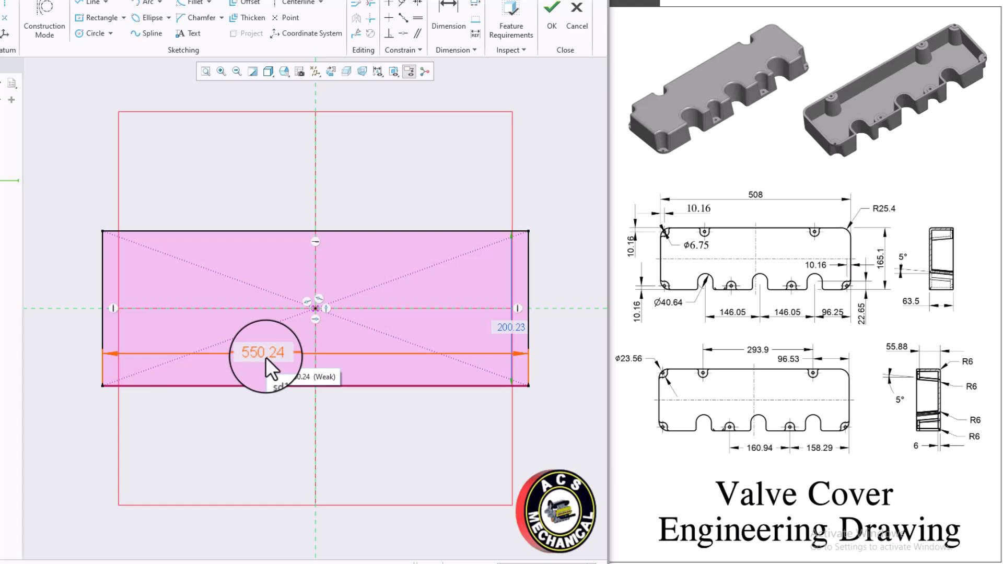
Set the rectangle's width to 508 and its height to 165.10.
{"action": "double_click", "coordinate": [361, 345]}
{"action": "type", "text": "50"}
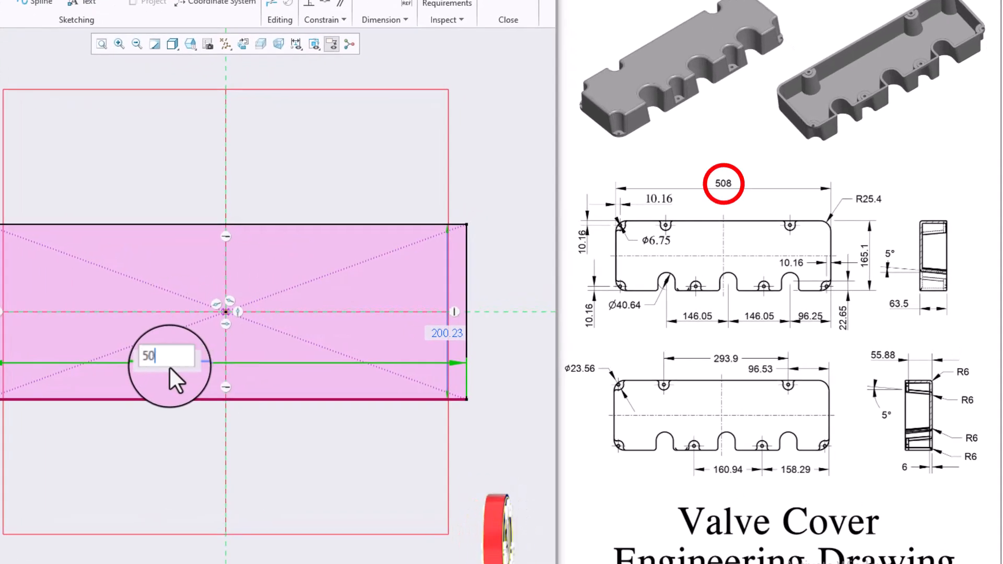
{"action": "type", "text": "8"}
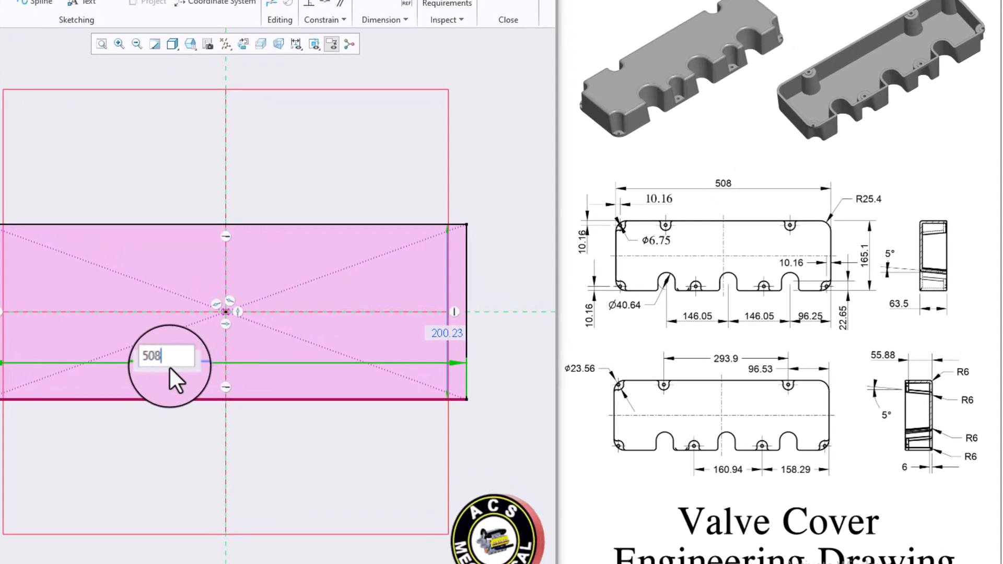
{"action": "key", "text": "Return"}
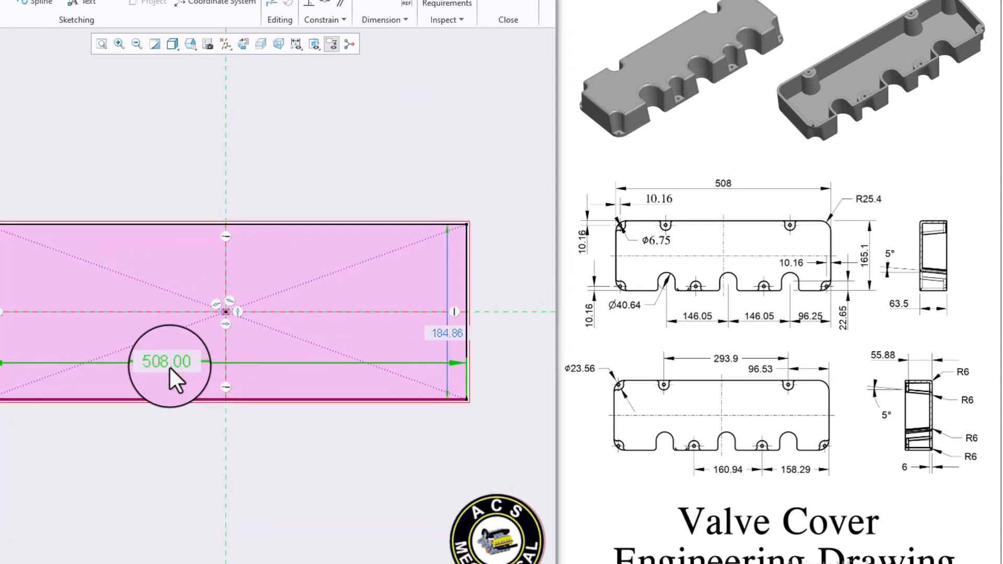
{"action": "double_click", "coordinate": [450, 332]}
{"action": "type", "text": "165."}
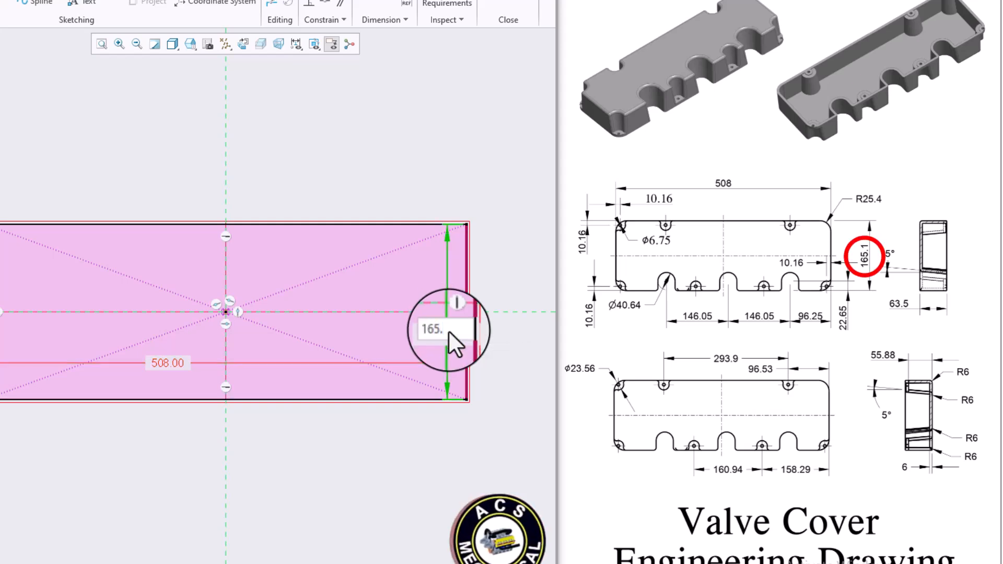
{"action": "type", "text": "10"}
{"action": "key", "text": "Return"}
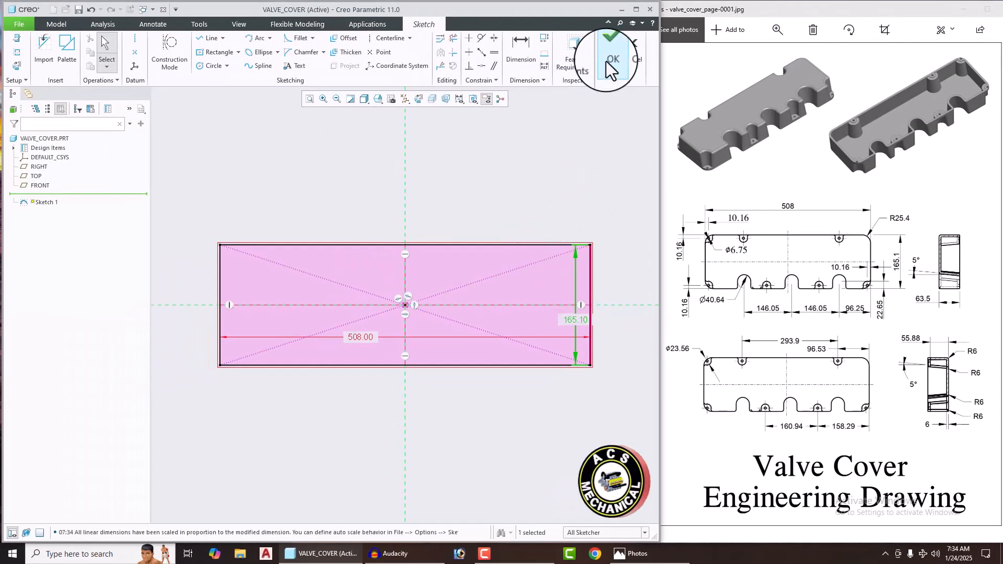
Finish the rectangle sketch and extrude it as a solid to a depth of 63.50.
{"action": "left_click", "coordinate": [611, 46]}
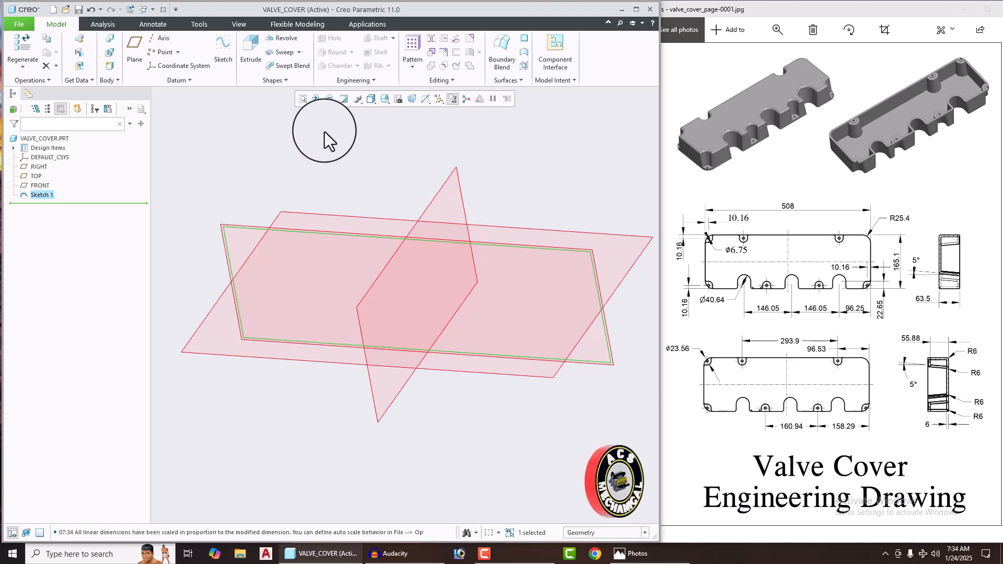
{"action": "left_click", "coordinate": [246, 62]}
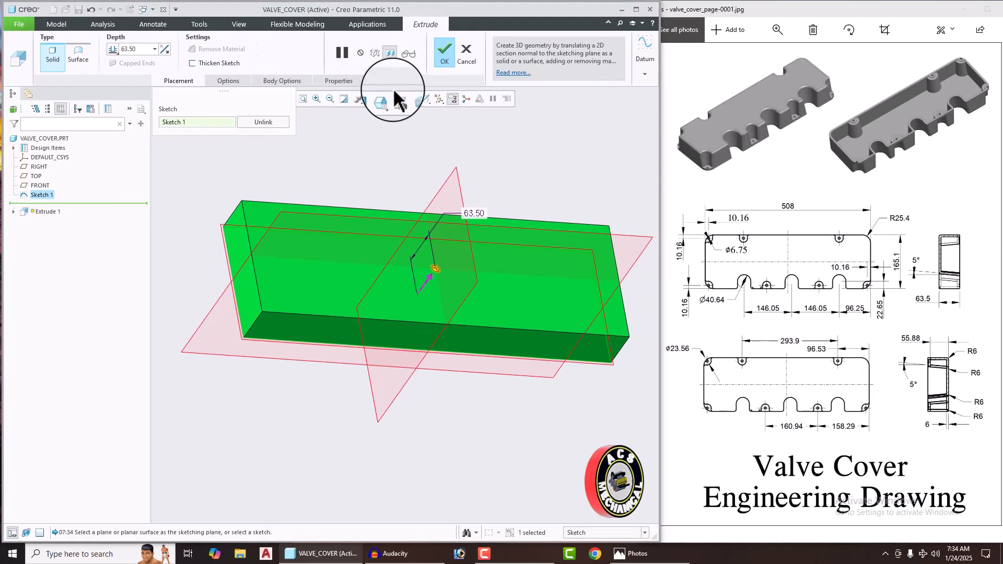
{"action": "left_click", "coordinate": [441, 52]}
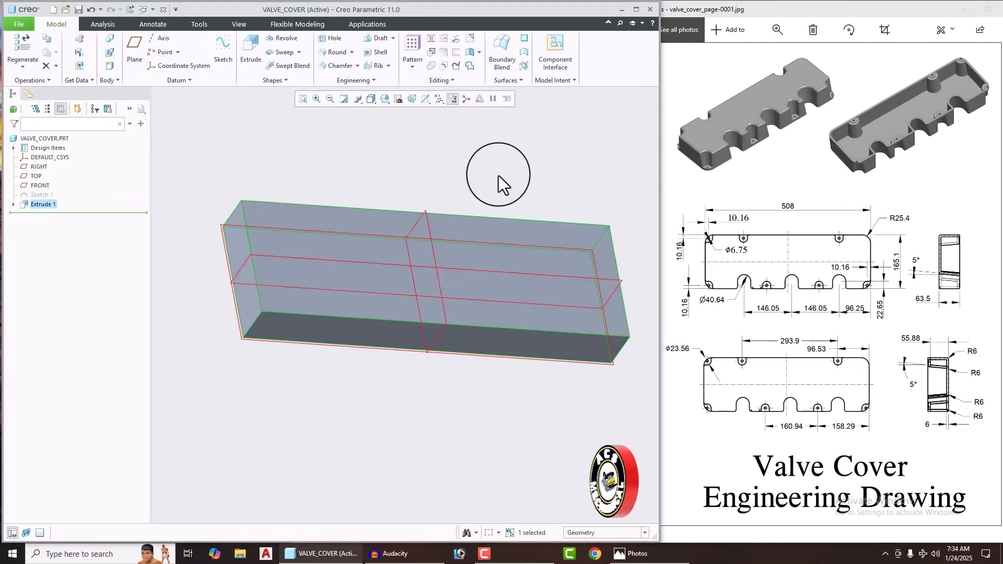
Start a sketch on the block's large extruded face and draw three equal circles about 36 in diameter, aligned horizontally near its lower edge.
{"action": "left_click", "coordinate": [507, 226]}
{"action": "left_click", "coordinate": [561, 199]}
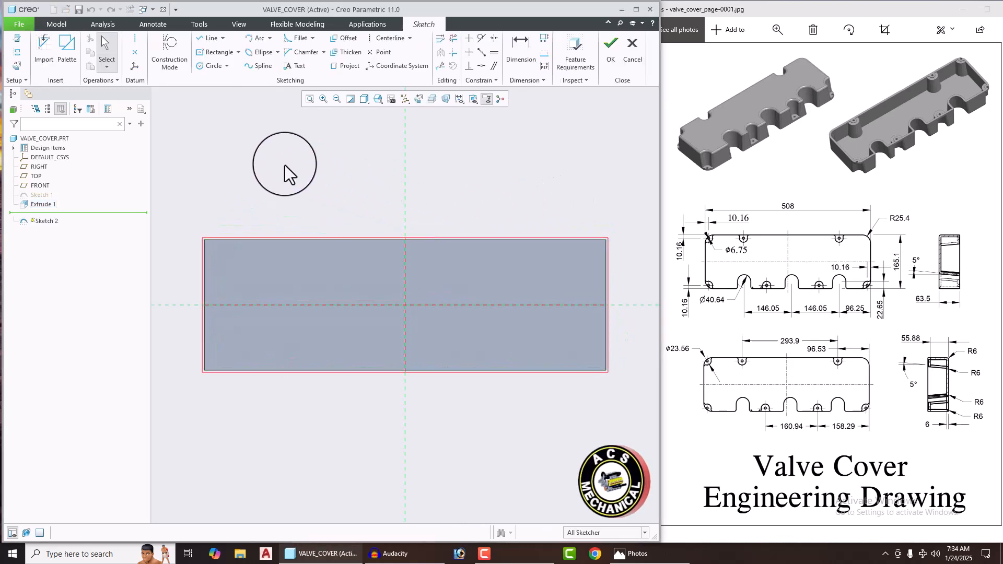
{"action": "left_click", "coordinate": [205, 67]}
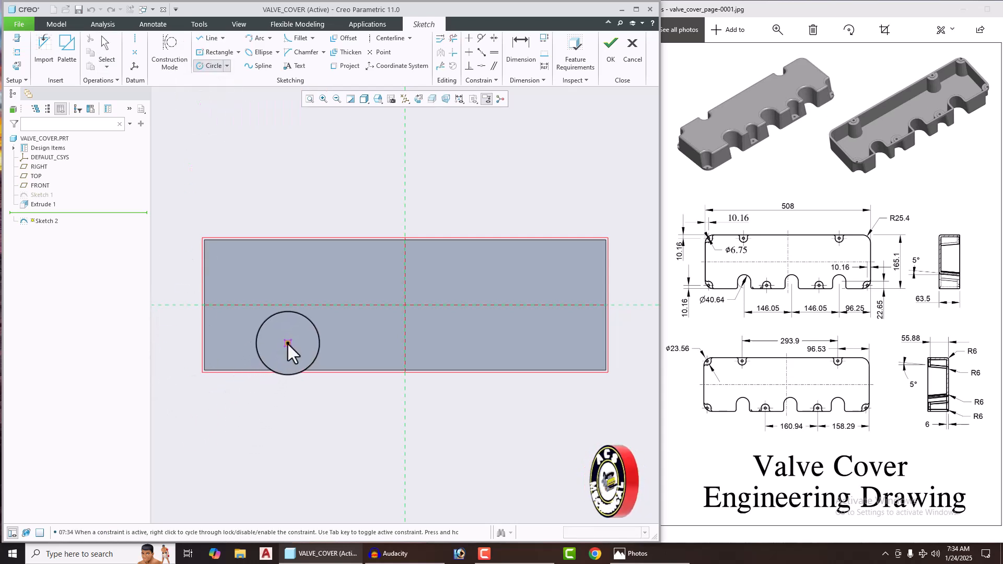
{"action": "left_click", "coordinate": [301, 355]}
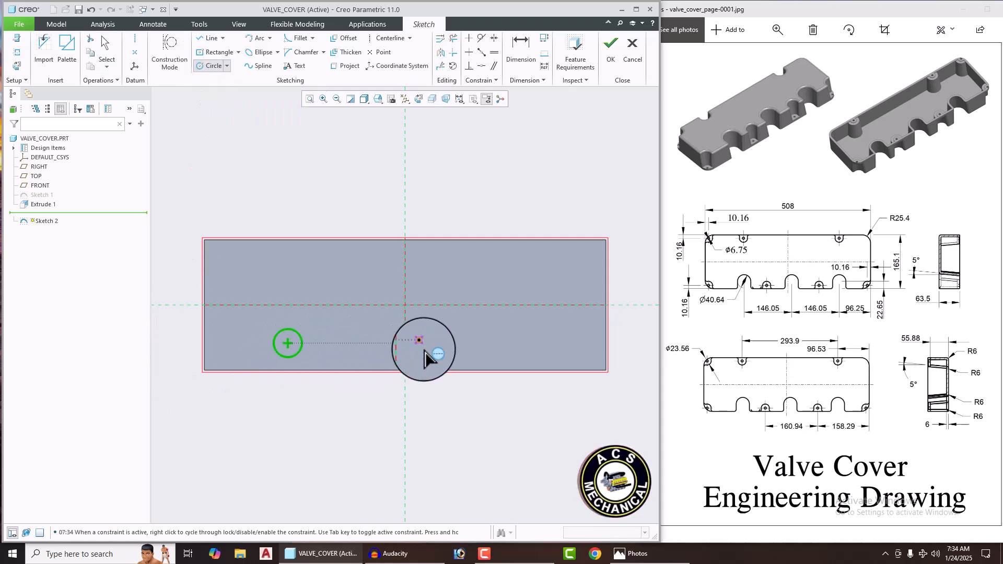
{"action": "left_click", "coordinate": [452, 354]}
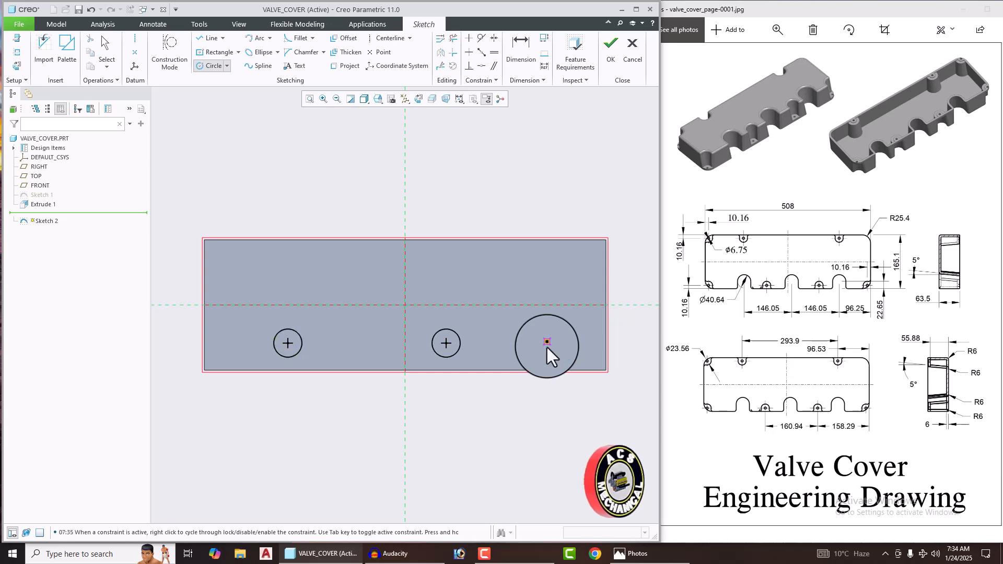
{"action": "left_click", "coordinate": [553, 355]}
{"action": "middle_click", "coordinate": [516, 191]}
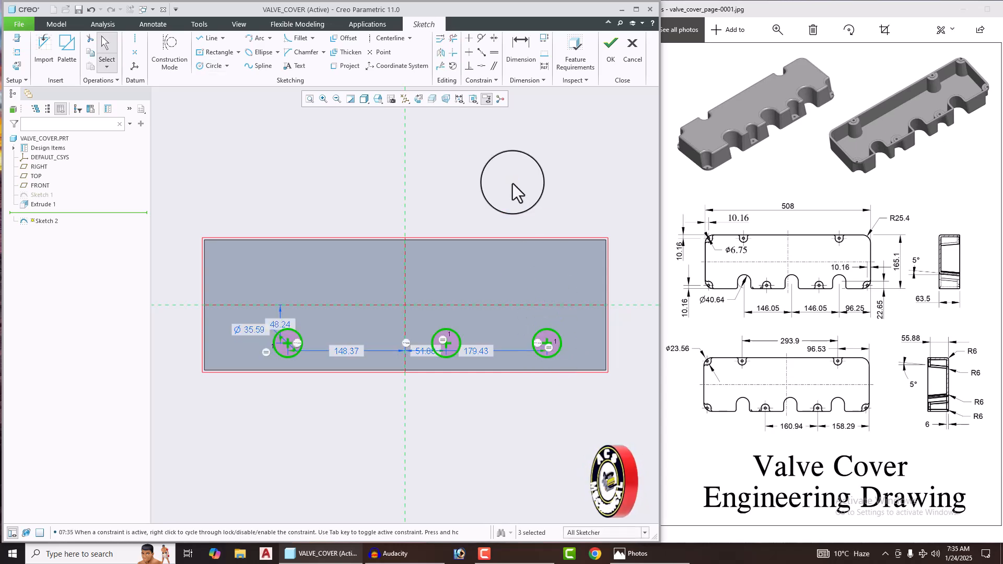
Set the diameter of the three equal circles to 40.64.
{"action": "double_click", "coordinate": [255, 331]}
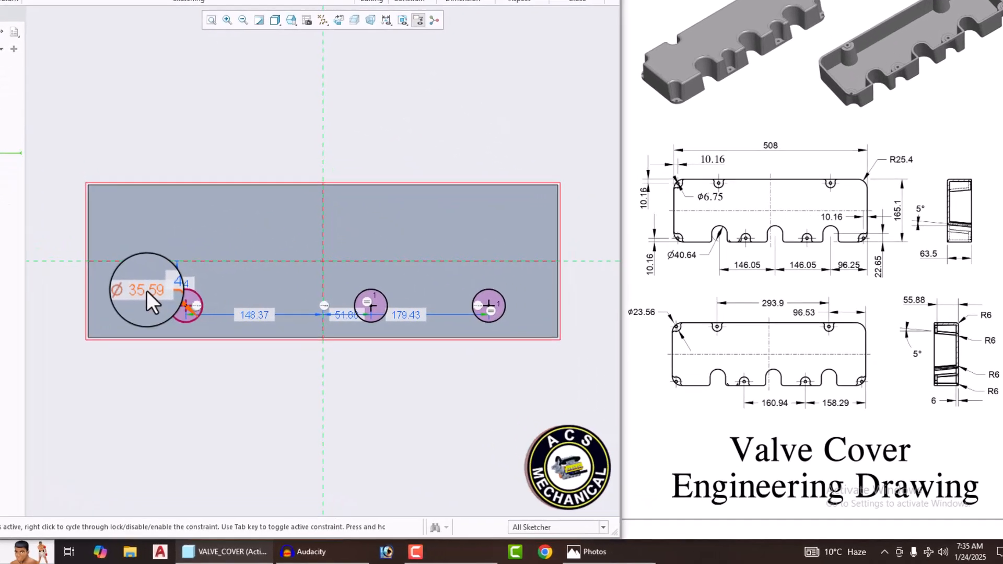
{"action": "type", "text": "4"}
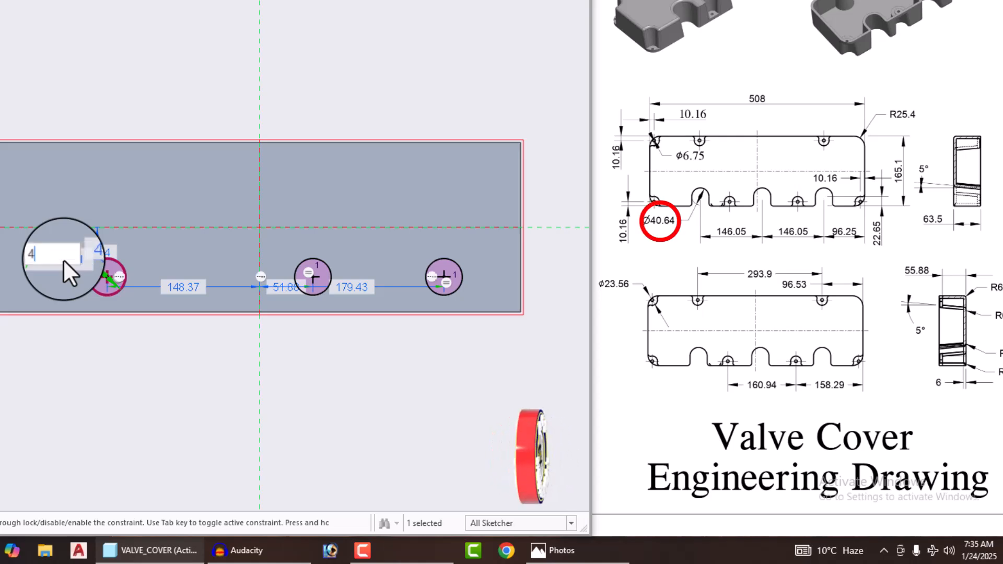
{"action": "type", "text": "0.64"}
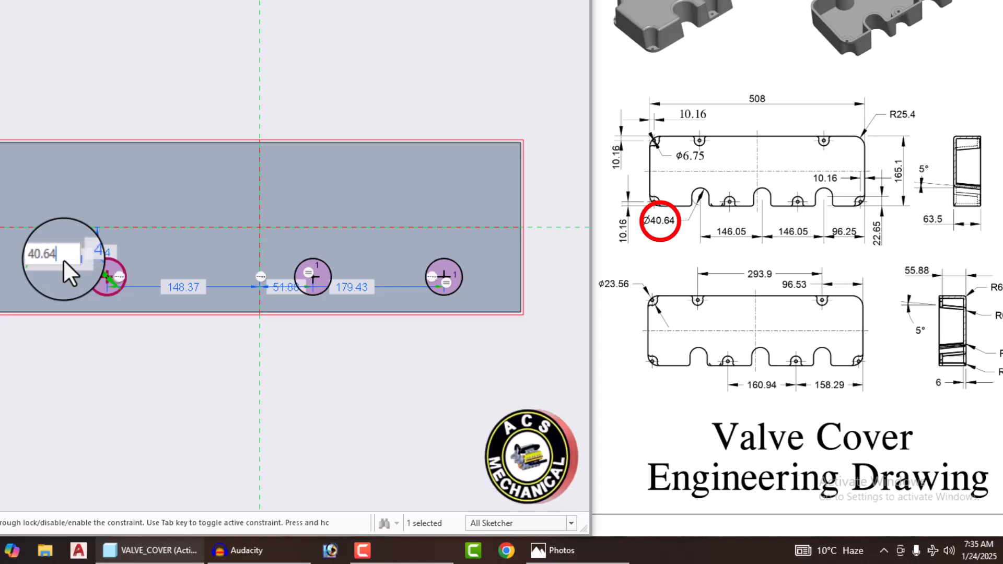
{"action": "key", "text": "Return"}
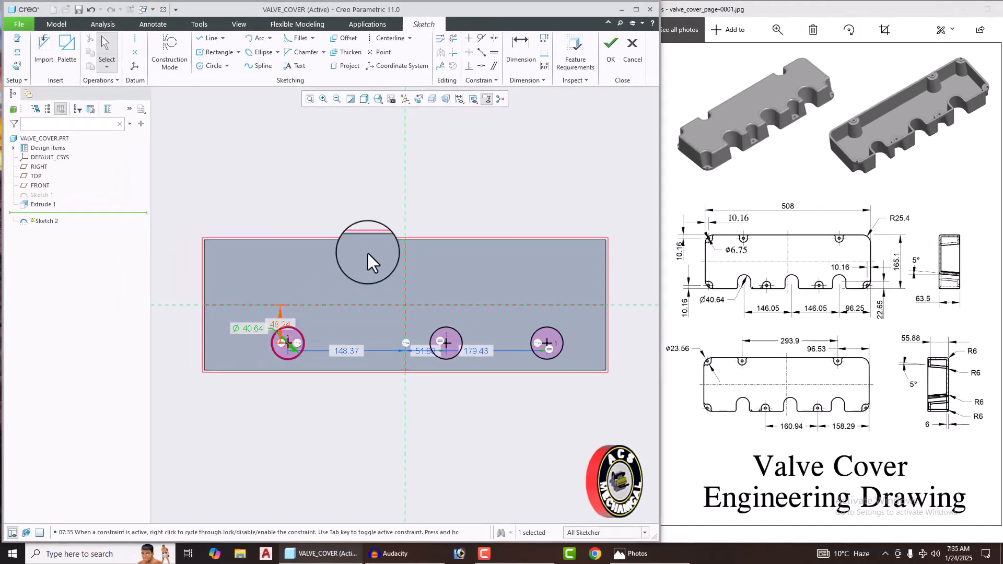
Dimension the right circle's centre 96.25 from the block's right edge.
{"action": "left_click", "coordinate": [524, 52]}
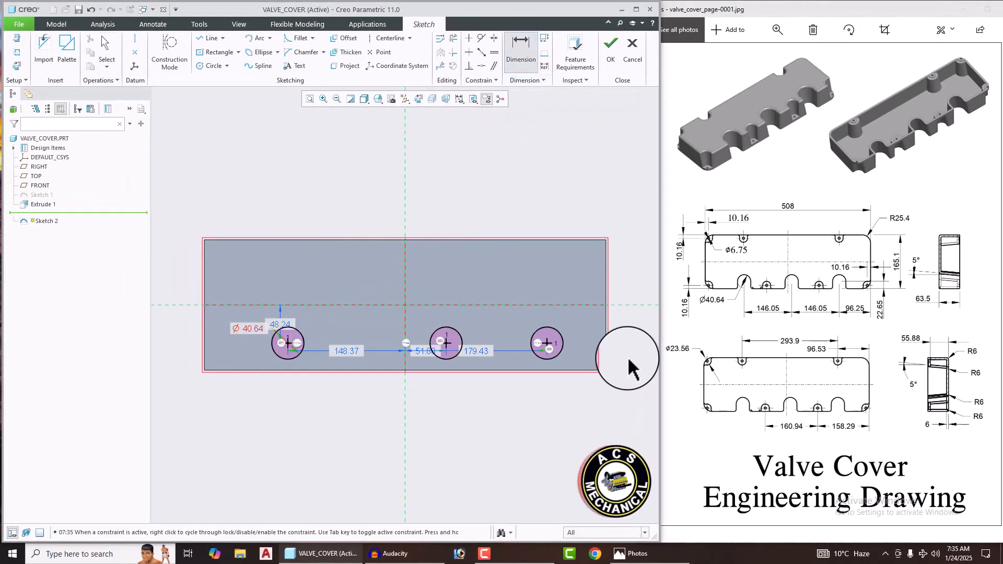
{"action": "left_click", "coordinate": [607, 355]}
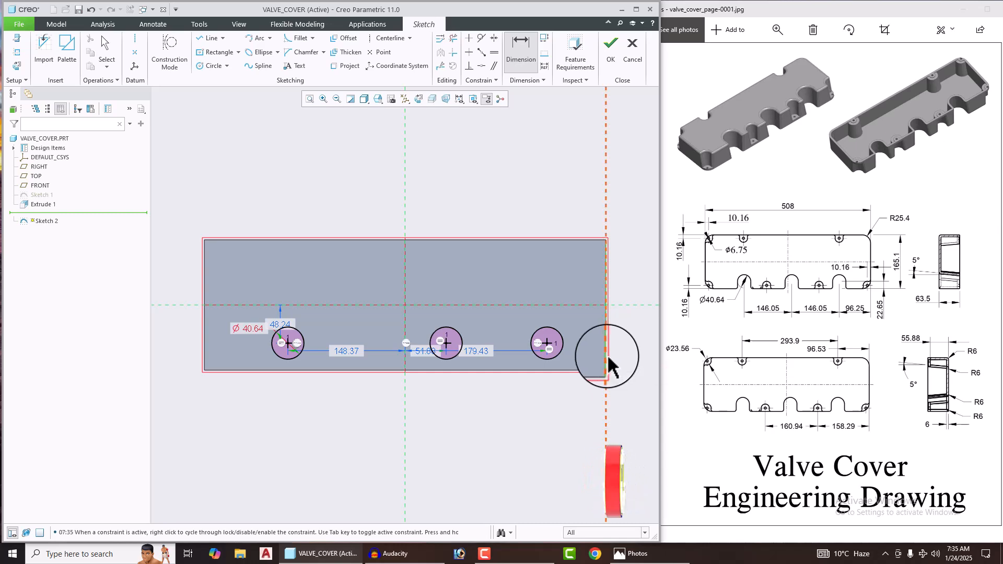
{"action": "left_click", "coordinate": [547, 343]}
{"action": "middle_click", "coordinate": [576, 422]}
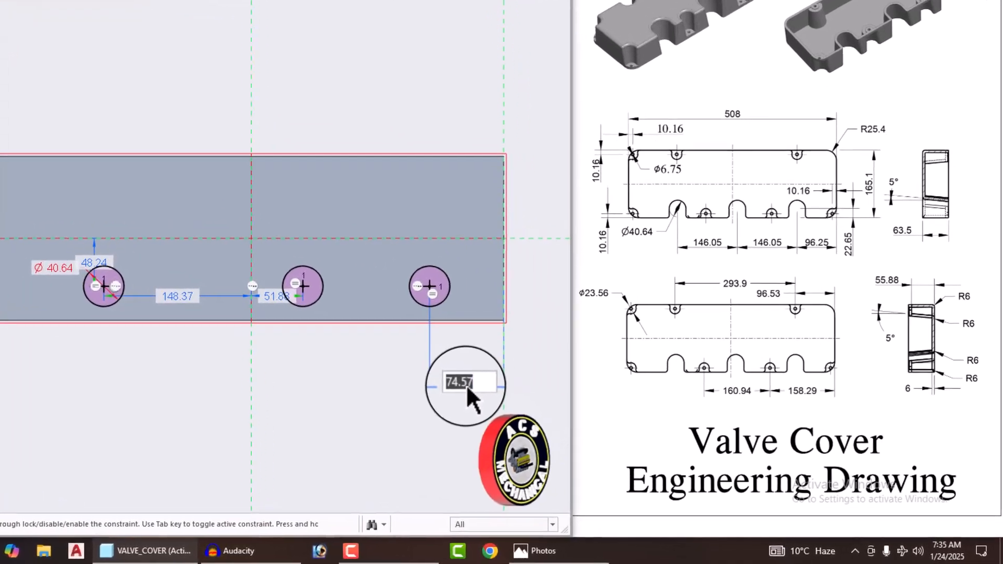
{"action": "type", "text": "96.25"}
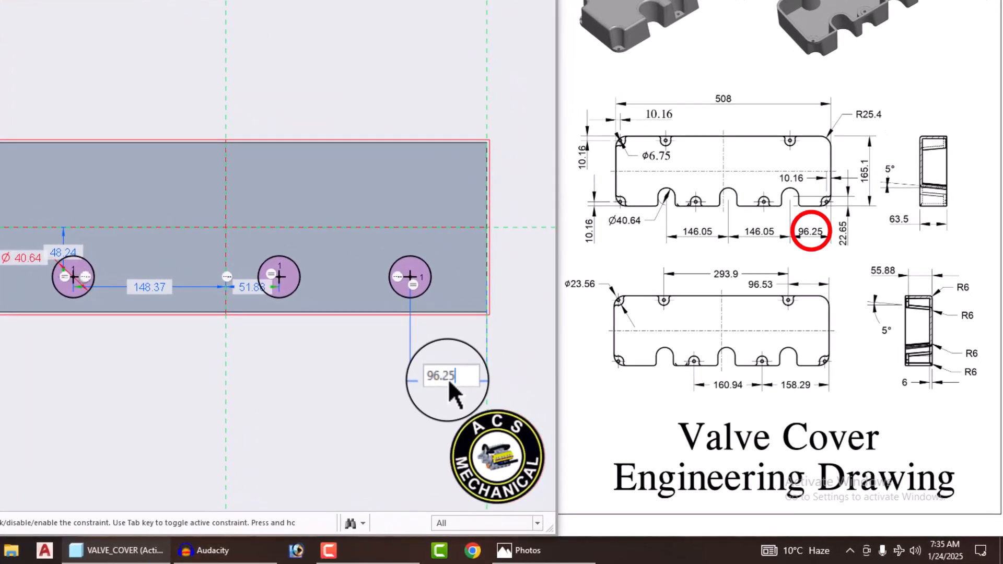
{"action": "key", "text": "Return"}
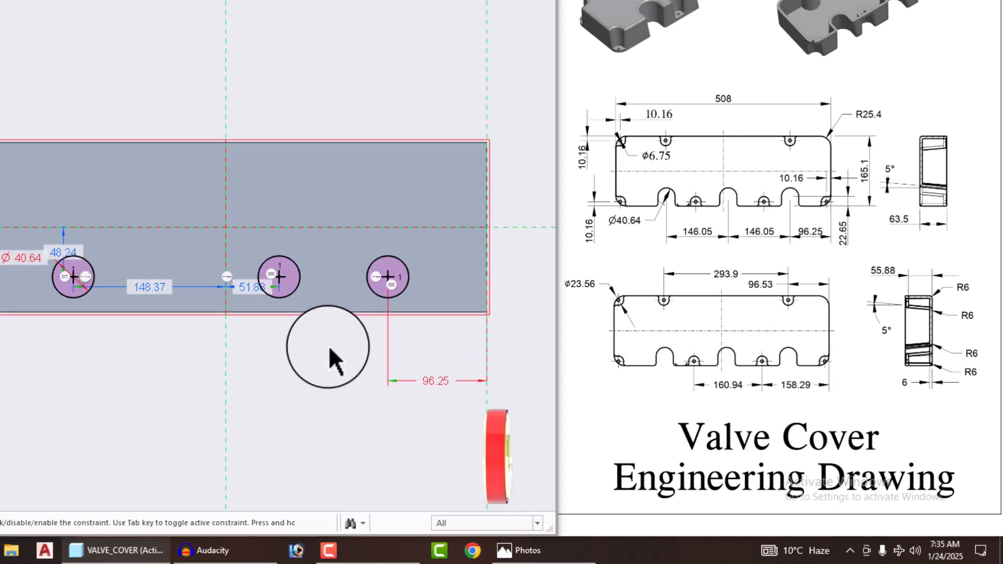
Dimension the centre distance between the right and middle circles as 146.05.
{"action": "left_click", "coordinate": [388, 277]}
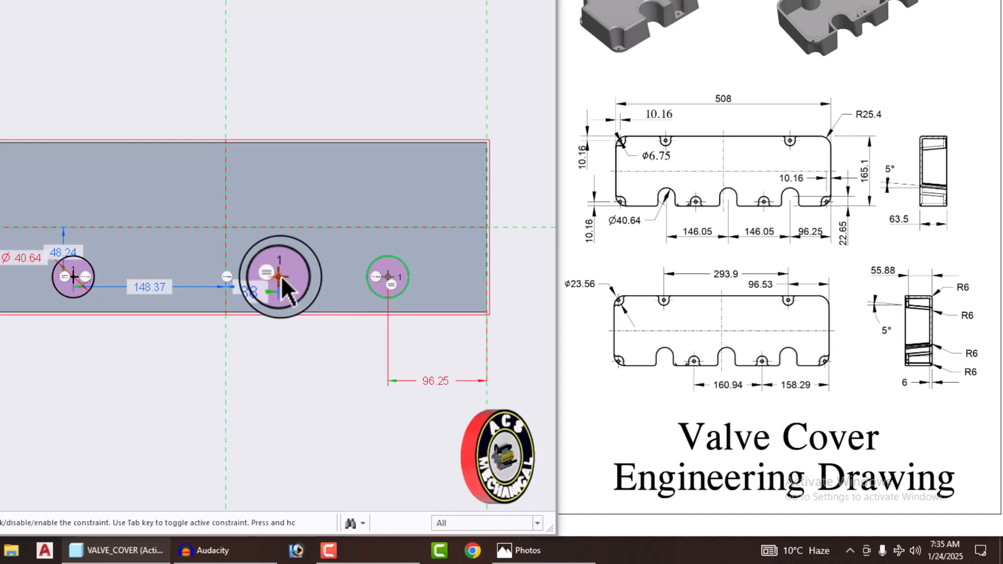
{"action": "left_click", "coordinate": [280, 277]}
{"action": "left_click", "coordinate": [306, 348]}
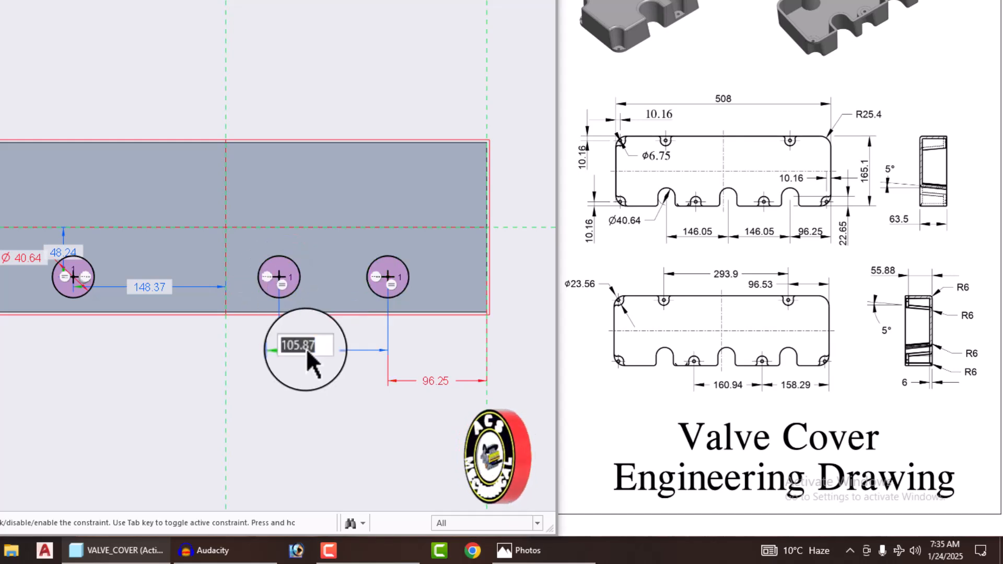
{"action": "type", "text": "146"}
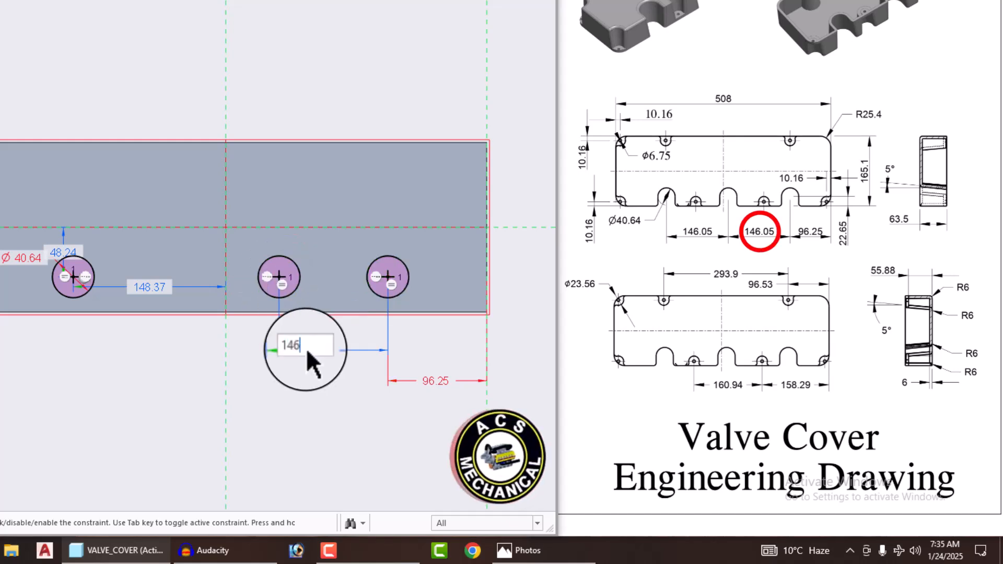
{"action": "type", "text": ".05"}
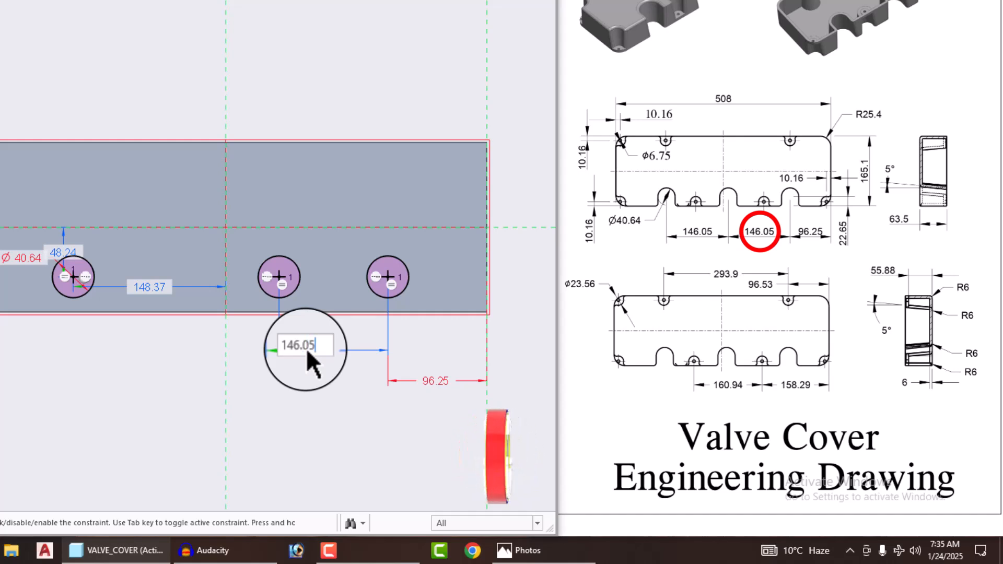
{"action": "key", "text": "Return"}
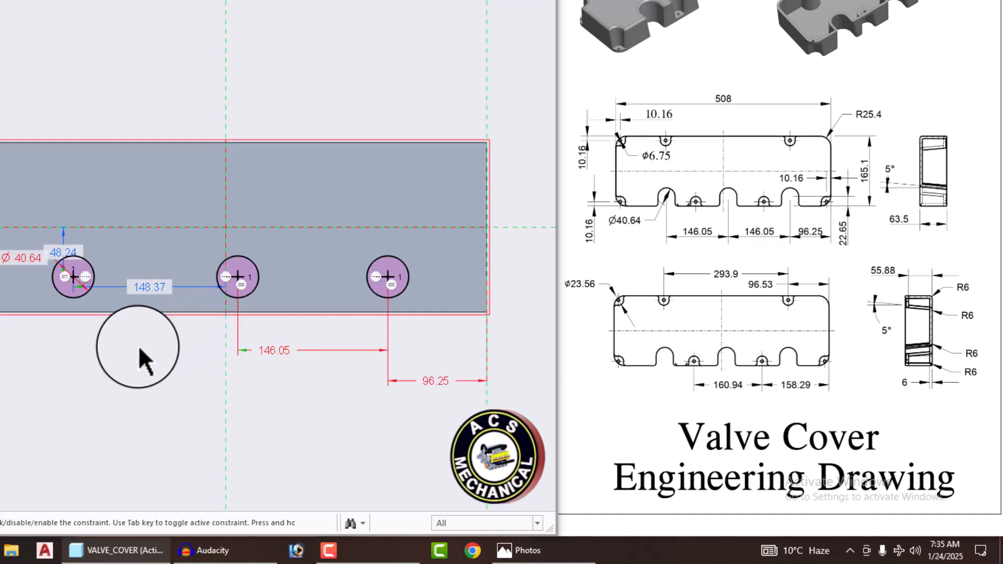
Dimension the centre distance between the middle and left circles as 146.05.
{"action": "left_click", "coordinate": [240, 275]}
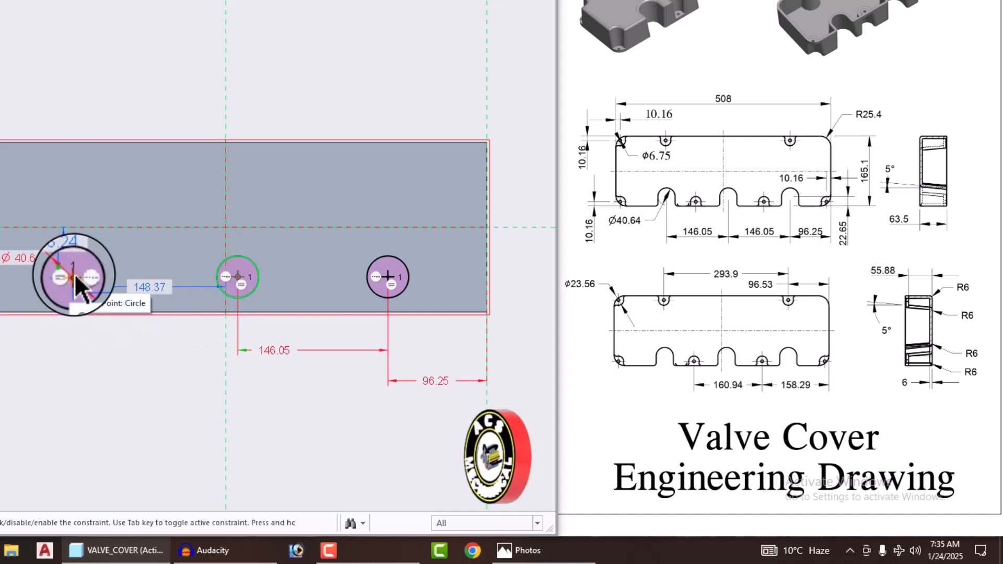
{"action": "left_click", "coordinate": [74, 295]}
{"action": "left_click", "coordinate": [119, 364]}
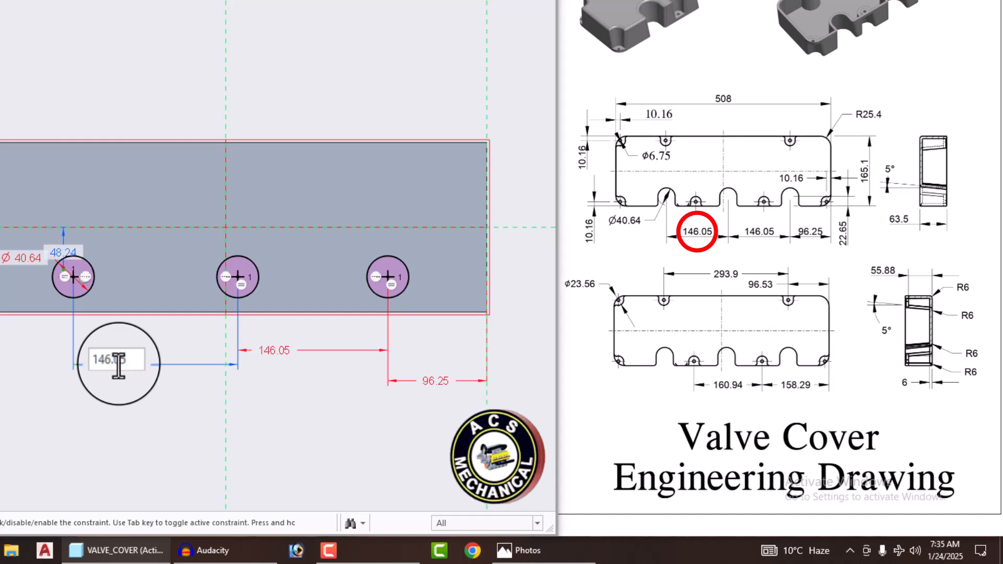
{"action": "key", "text": "Return"}
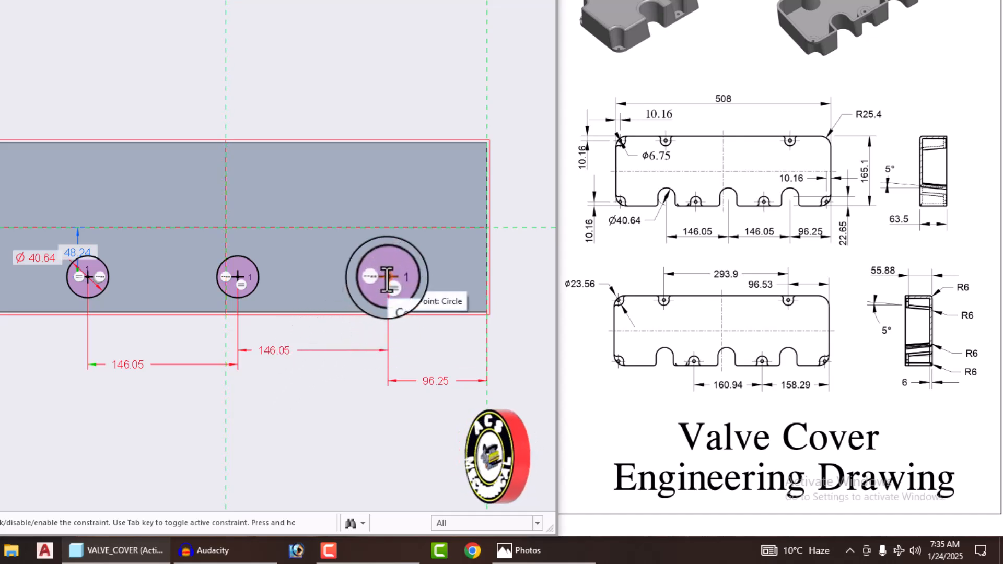
Dimension the right circle's centre 22.65 above the block's lower edge.
{"action": "left_click", "coordinate": [387, 278]}
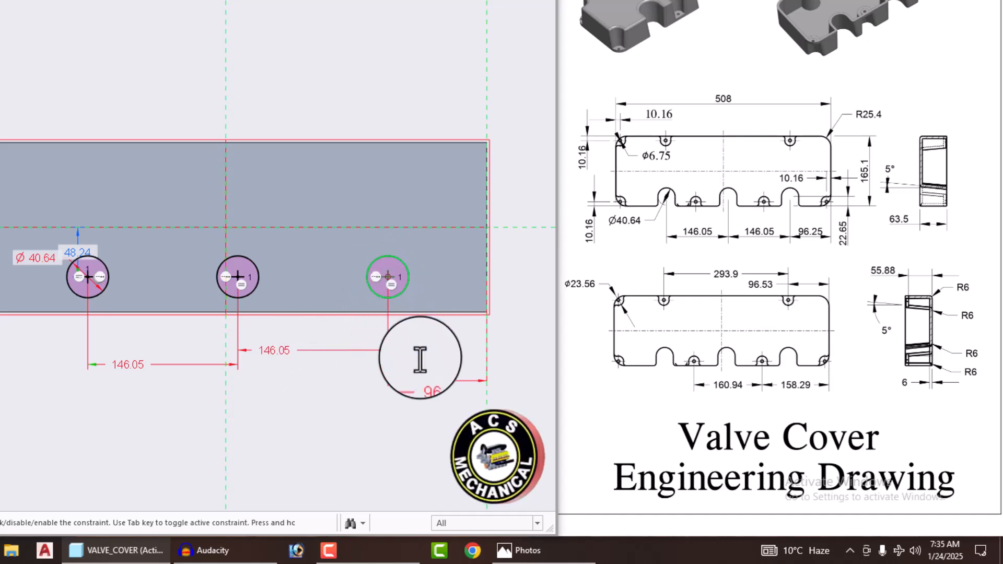
{"action": "left_click", "coordinate": [418, 312]}
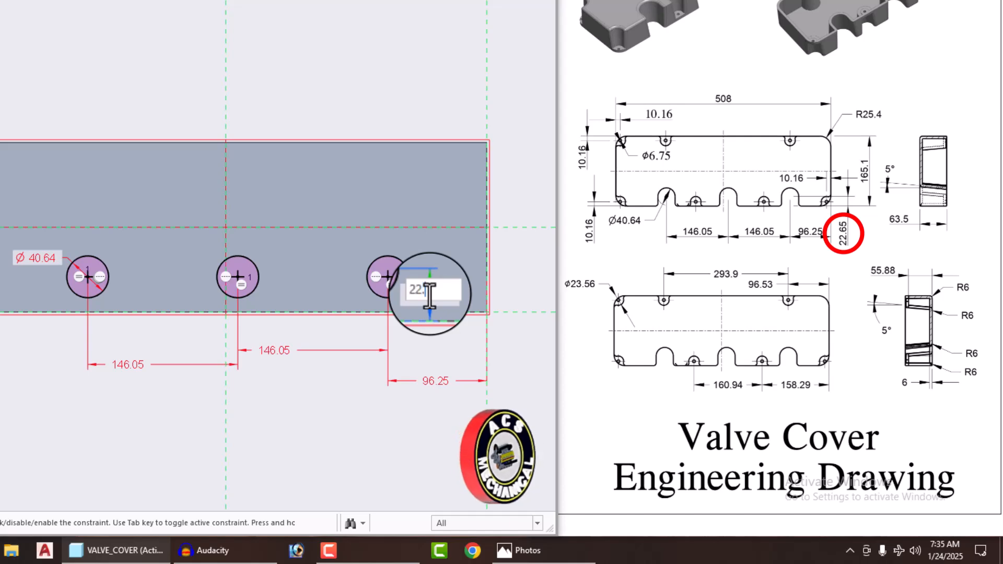
{"action": "key", "text": "Return"}
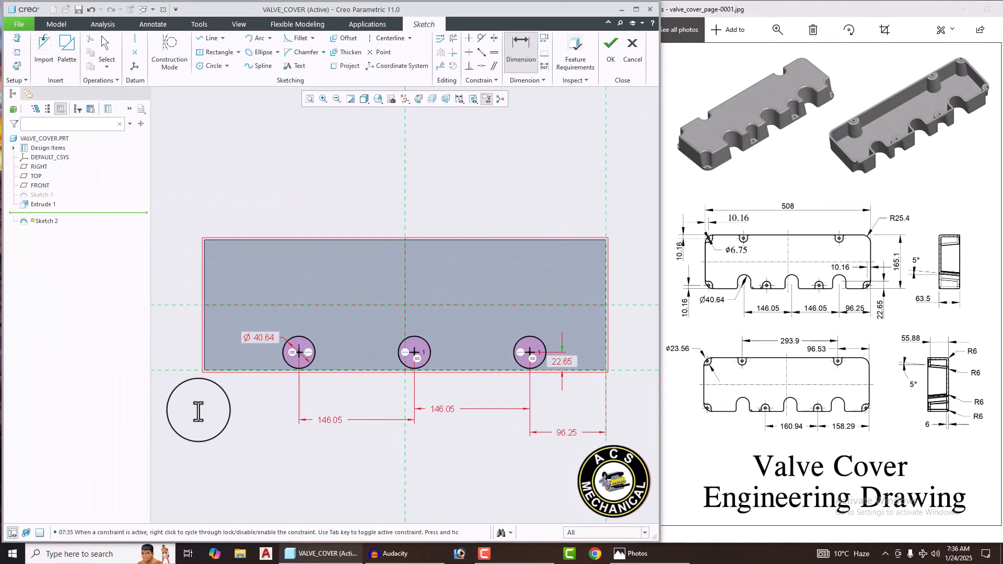
{"action": "middle_click", "coordinate": [199, 411]}
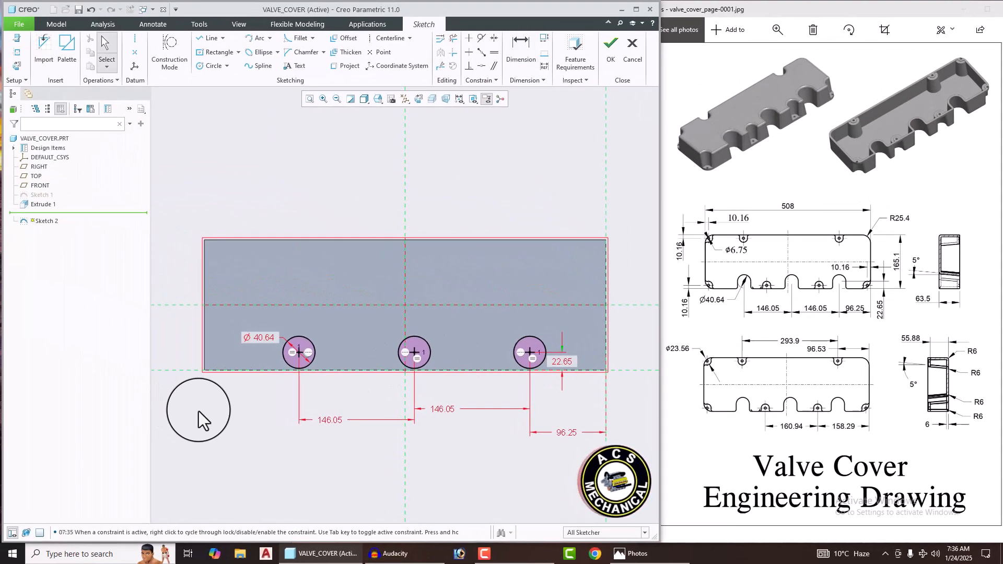
Draw a corner rectangle under each of the three circles, from its horizontal diameter down to the block's lower edge.
{"action": "left_click", "coordinate": [238, 53]}
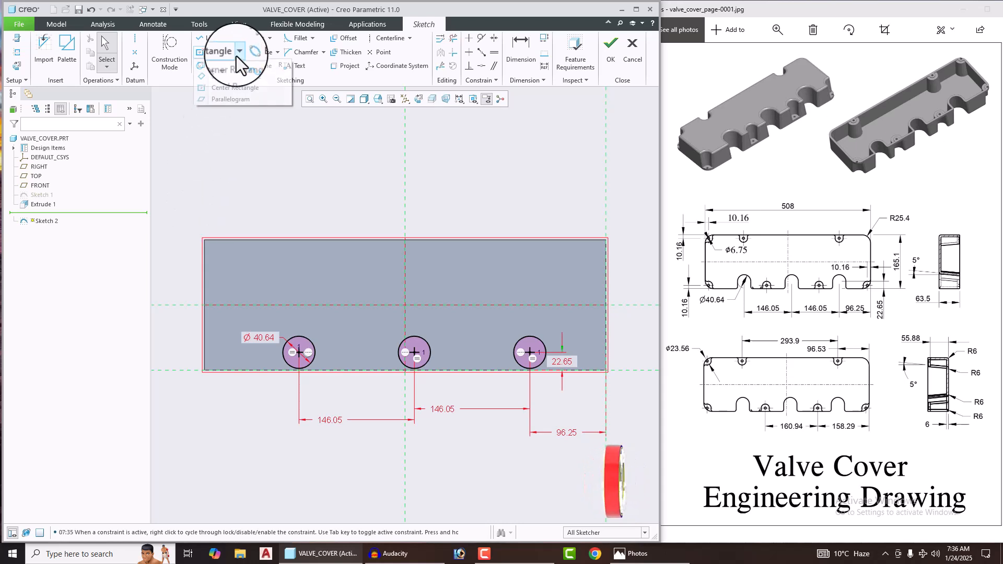
{"action": "left_click", "coordinate": [234, 63]}
{"action": "scroll", "coordinate": [264, 384], "scroll_direction": "down", "scroll_amount": 2}
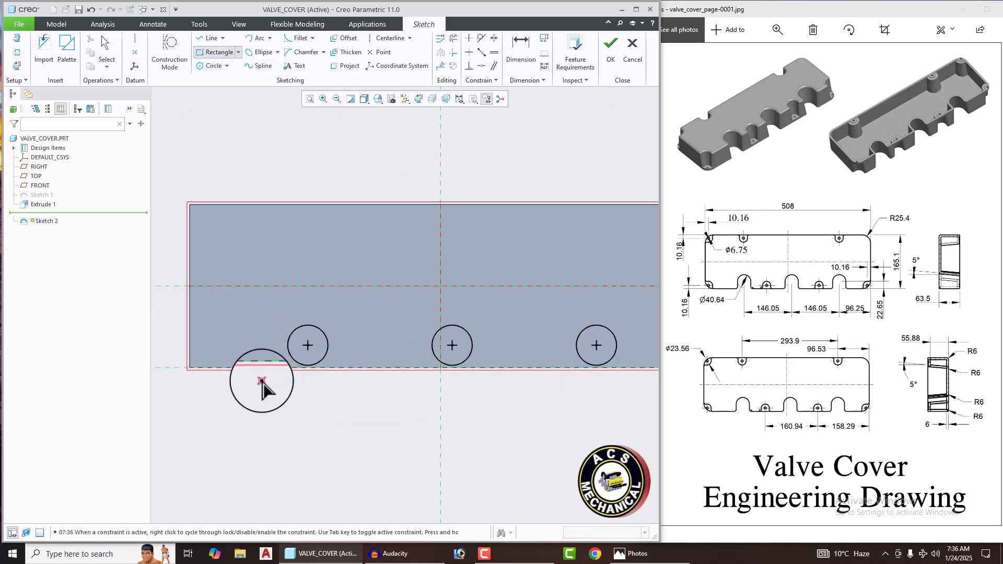
{"action": "left_click", "coordinate": [288, 346]}
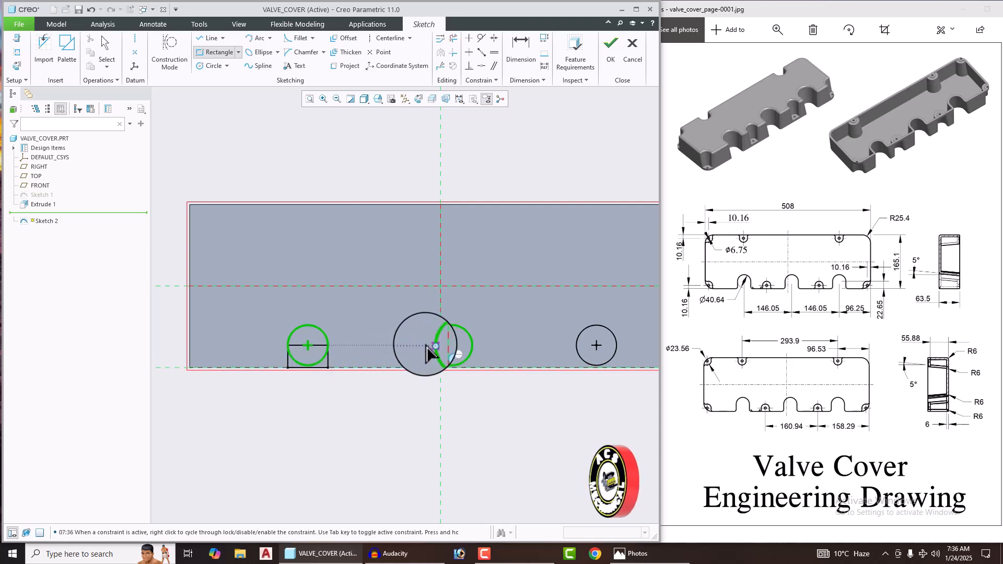
{"action": "left_click", "coordinate": [473, 368]}
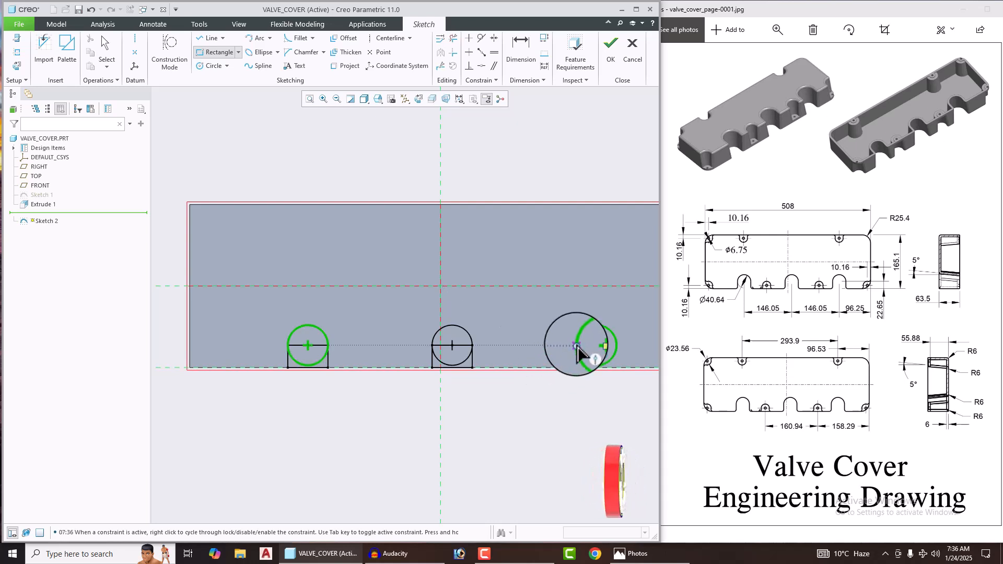
{"action": "left_click", "coordinate": [617, 367]}
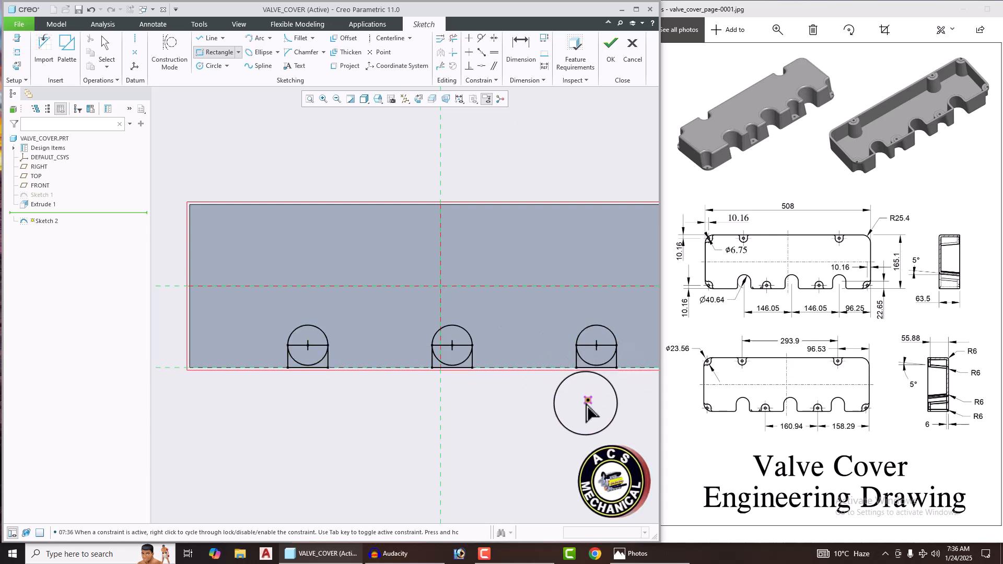
{"action": "middle_click", "coordinate": [587, 405]}
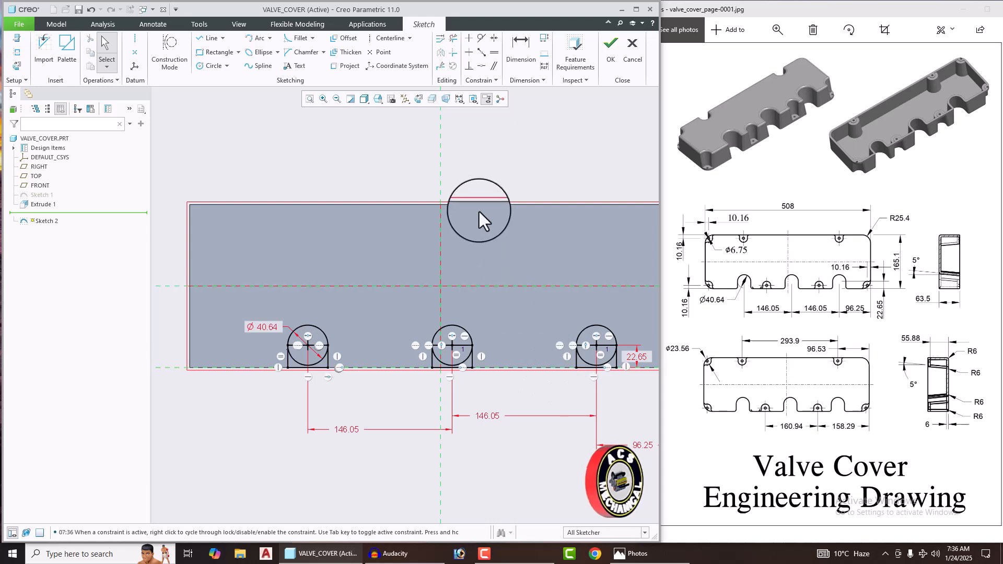
Trim the lower circle halves and rectangle tops to leave three round-topped slot profiles, and finish the sketch.
{"action": "left_click", "coordinate": [453, 38]}
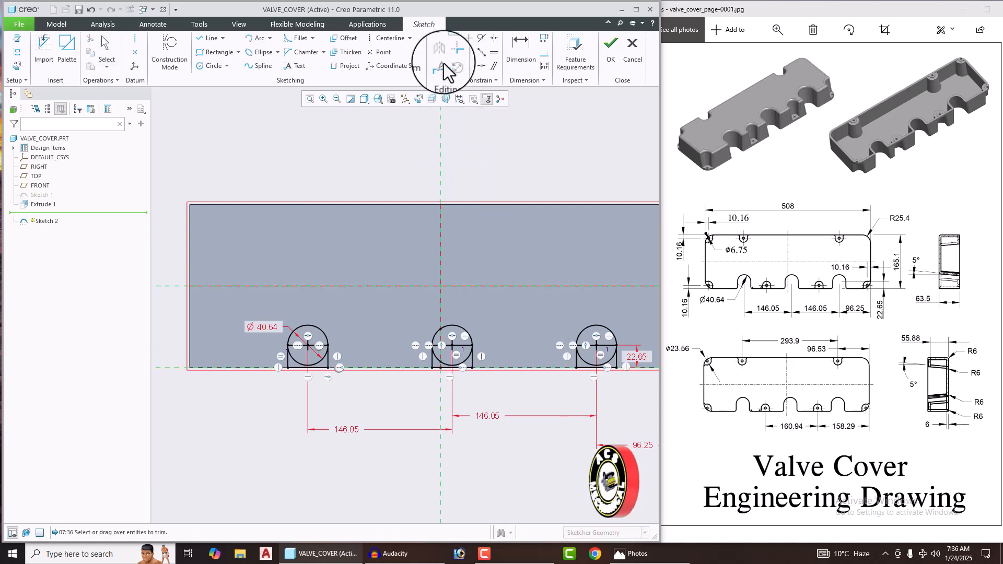
{"action": "scroll", "coordinate": [314, 393], "scroll_direction": "up", "scroll_amount": 5}
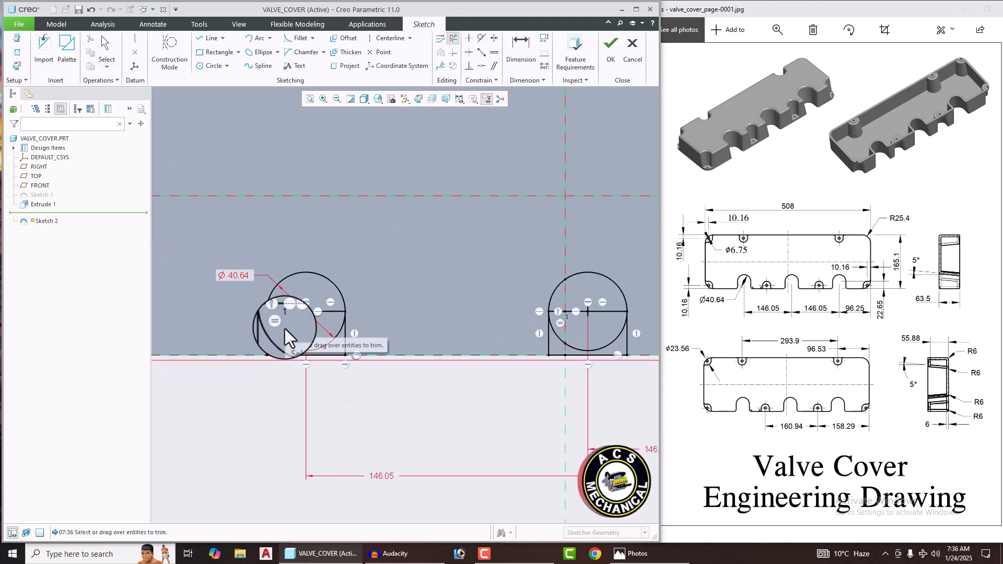
{"action": "left_click_drag", "start_coordinate": [285, 305], "coordinate": [283, 351]}
{"action": "scroll", "coordinate": [305, 331], "scroll_direction": "up", "scroll_amount": 4}
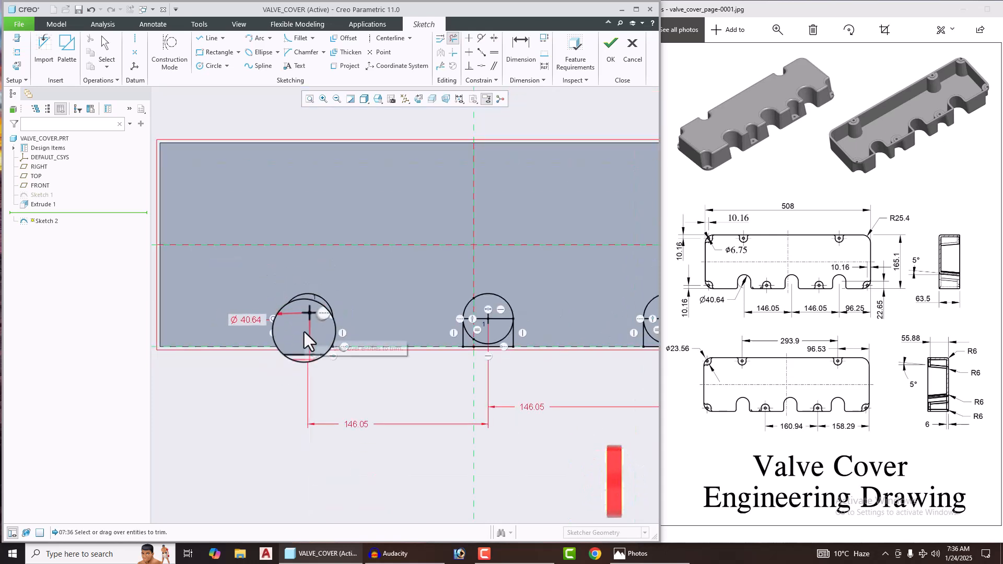
{"action": "scroll", "coordinate": [499, 320], "scroll_direction": "down", "scroll_amount": 3}
{"action": "mouse_move", "coordinate": [398, 315]}
{"action": "left_mouse_down"}
{"action": "mouse_move", "coordinate": [403, 355]}
{"action": "mouse_move", "coordinate": [382, 362]}
{"action": "left_mouse_up"}
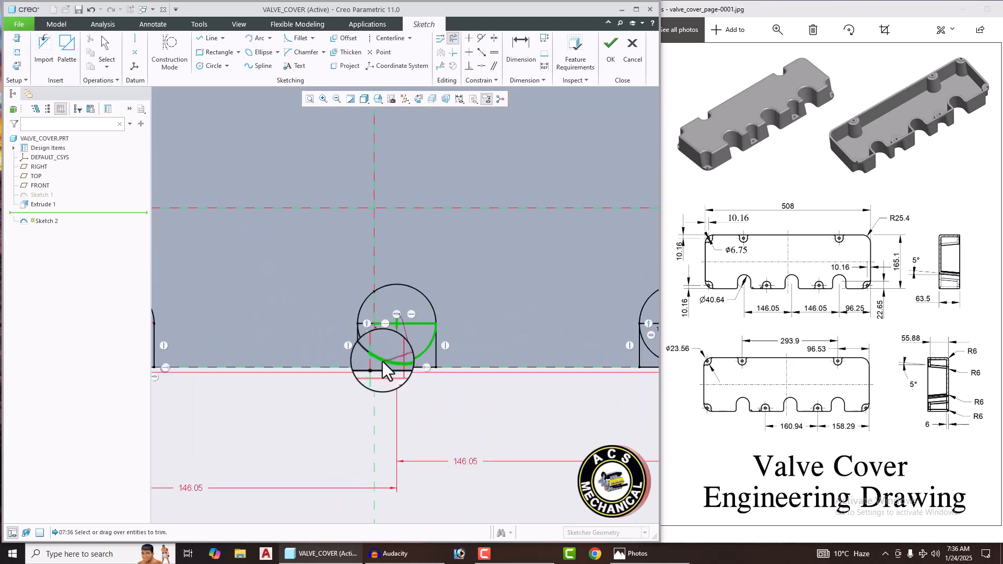
{"action": "scroll", "coordinate": [360, 319], "scroll_direction": "up", "scroll_amount": 3}
{"action": "left_click_drag", "start_coordinate": [377, 323], "coordinate": [373, 372]}
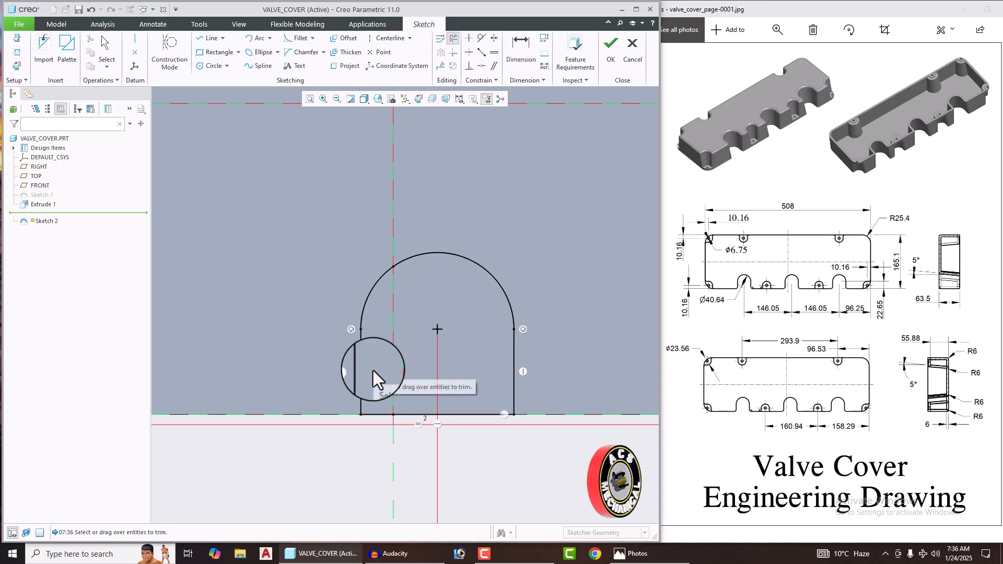
{"action": "scroll", "coordinate": [374, 371], "scroll_direction": "down", "scroll_amount": 3}
{"action": "scroll", "coordinate": [550, 368], "scroll_direction": "up", "scroll_amount": 3}
{"action": "left_click_drag", "start_coordinate": [525, 345], "coordinate": [529, 409]}
{"action": "scroll", "coordinate": [536, 339], "scroll_direction": "down", "scroll_amount": 3}
{"action": "scroll", "coordinate": [535, 340], "scroll_direction": "down", "scroll_amount": 3}
{"action": "scroll", "coordinate": [526, 338], "scroll_direction": "up", "scroll_amount": 2}
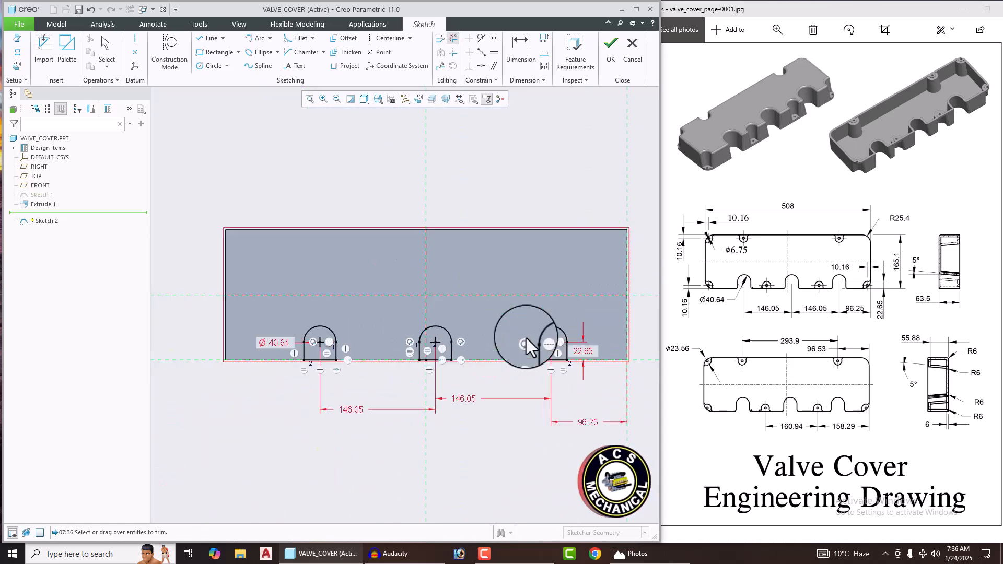
{"action": "left_click", "coordinate": [603, 68]}
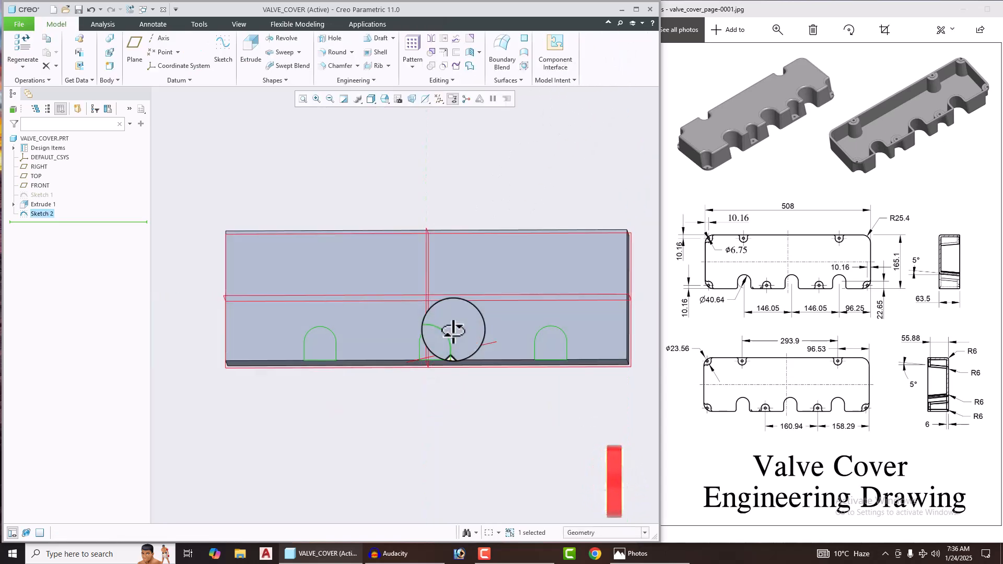
Extrude the three slot profiles into the block with reversed direction and material removal, keeping the 187.86 depth.
{"action": "middle_click_drag", "start_coordinate": [453, 329], "coordinate": [478, 306]}
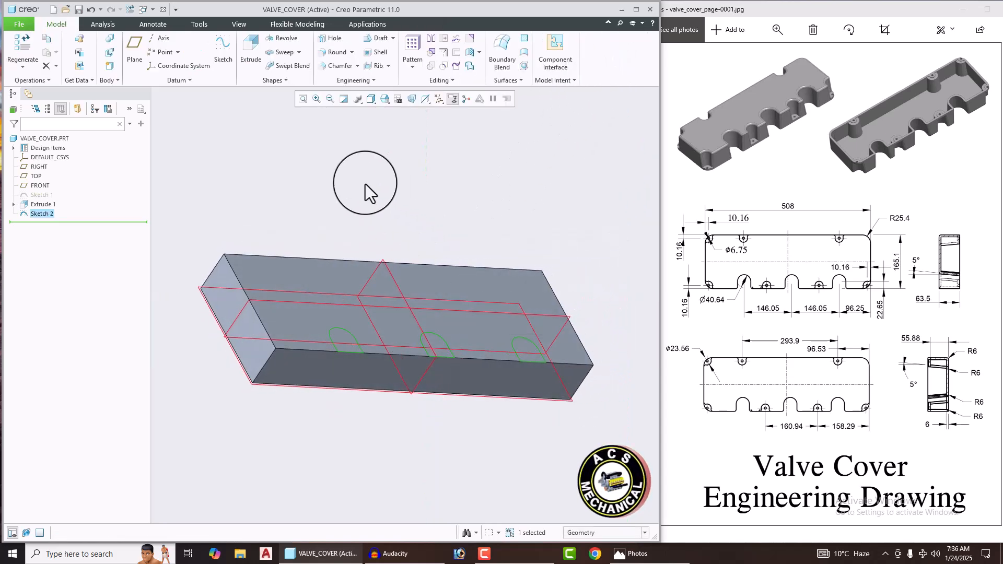
{"action": "left_click", "coordinate": [245, 63]}
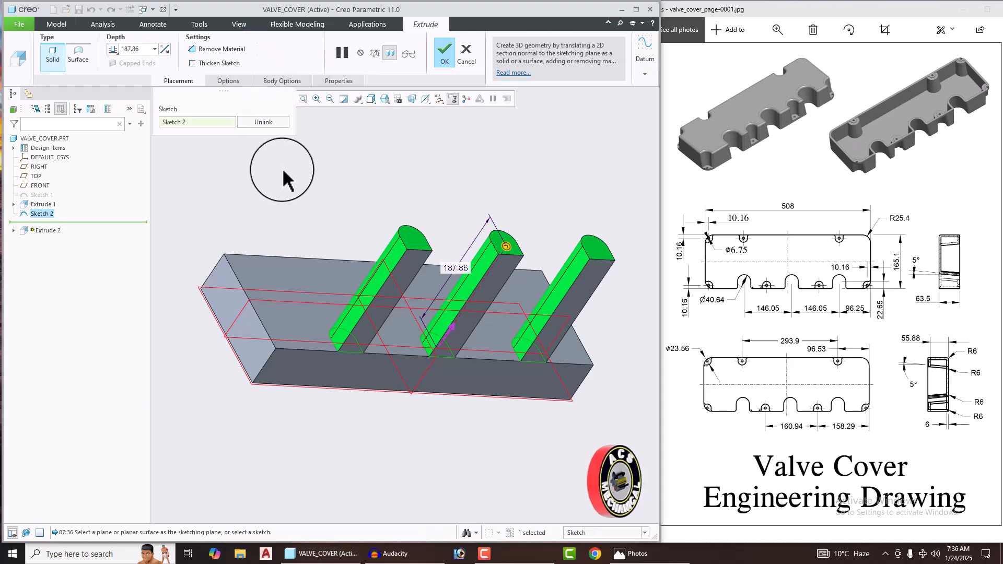
{"action": "left_click", "coordinate": [165, 55]}
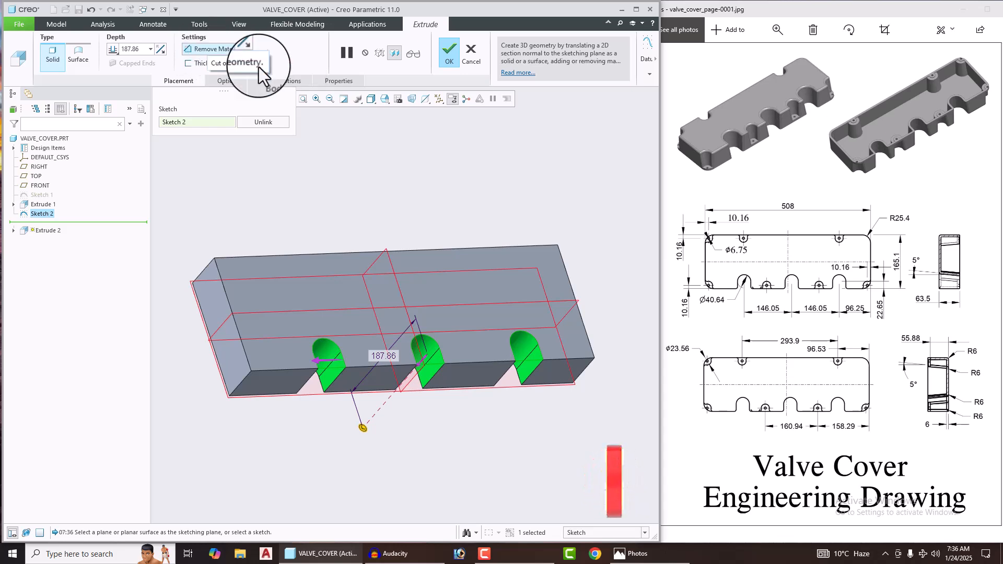
{"action": "left_click", "coordinate": [450, 54]}
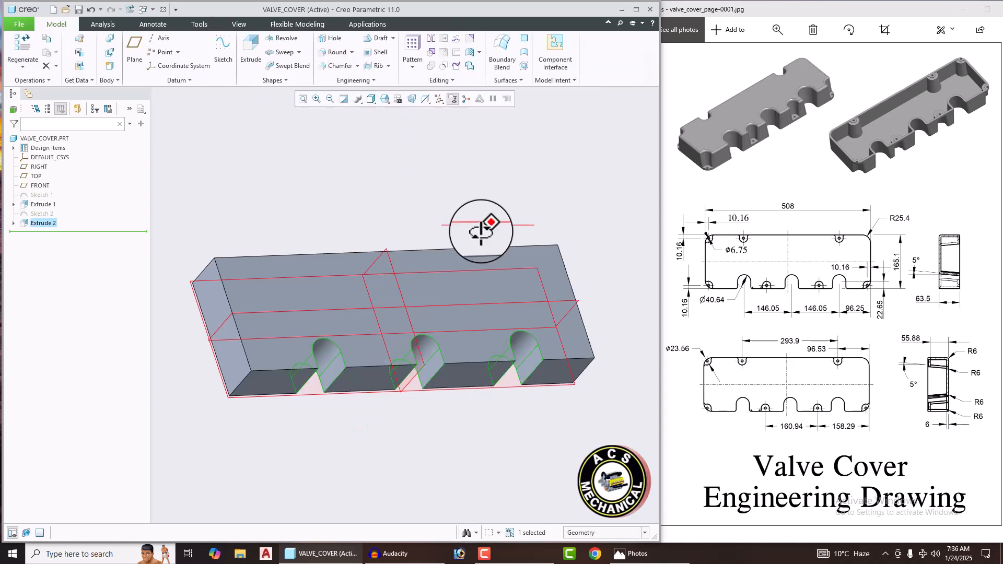
Start a sketch on the block's large slotted face and draw equal circles, about 8.26 in diameter, near its upper-left, lower-left and lower-right corners.
{"action": "middle_click_drag", "start_coordinate": [478, 224], "coordinate": [477, 215]}
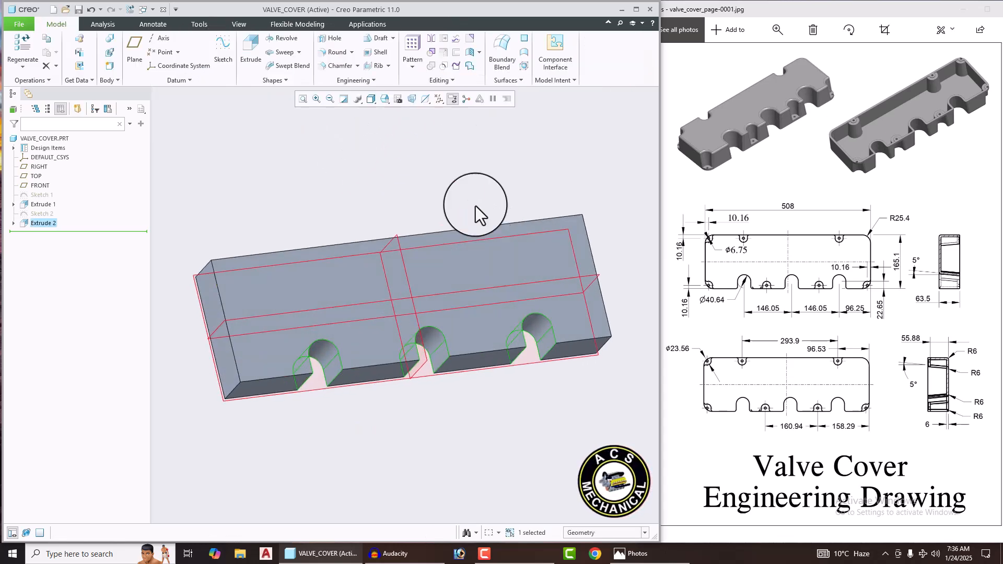
{"action": "left_click", "coordinate": [478, 263]}
{"action": "left_click", "coordinate": [537, 230]}
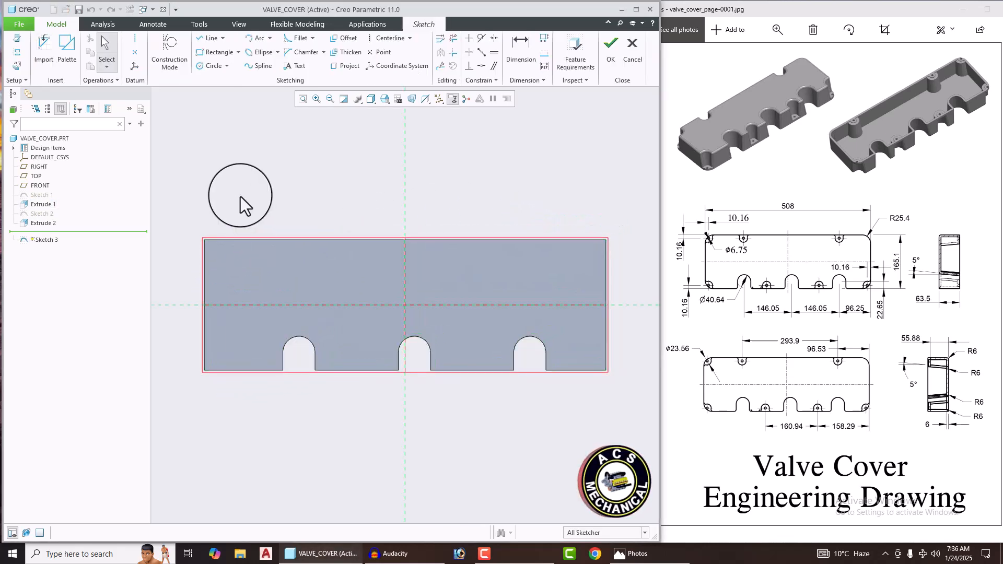
{"action": "left_click", "coordinate": [201, 66]}
{"action": "scroll", "coordinate": [215, 225], "scroll_direction": "up", "scroll_amount": 2}
{"action": "scroll", "coordinate": [199, 249], "scroll_direction": "up", "scroll_amount": 2}
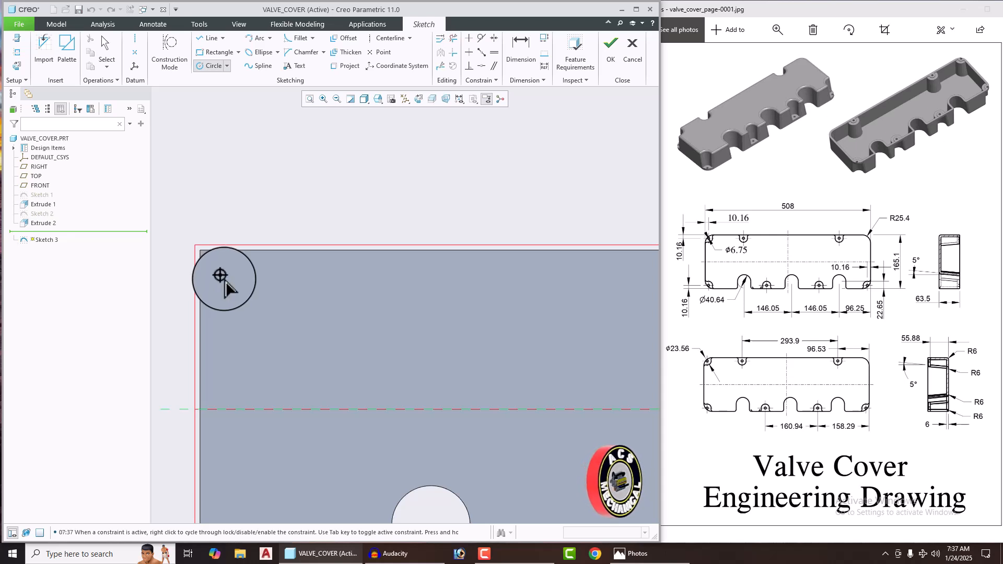
{"action": "scroll", "coordinate": [256, 173], "scroll_direction": "down", "scroll_amount": 2}
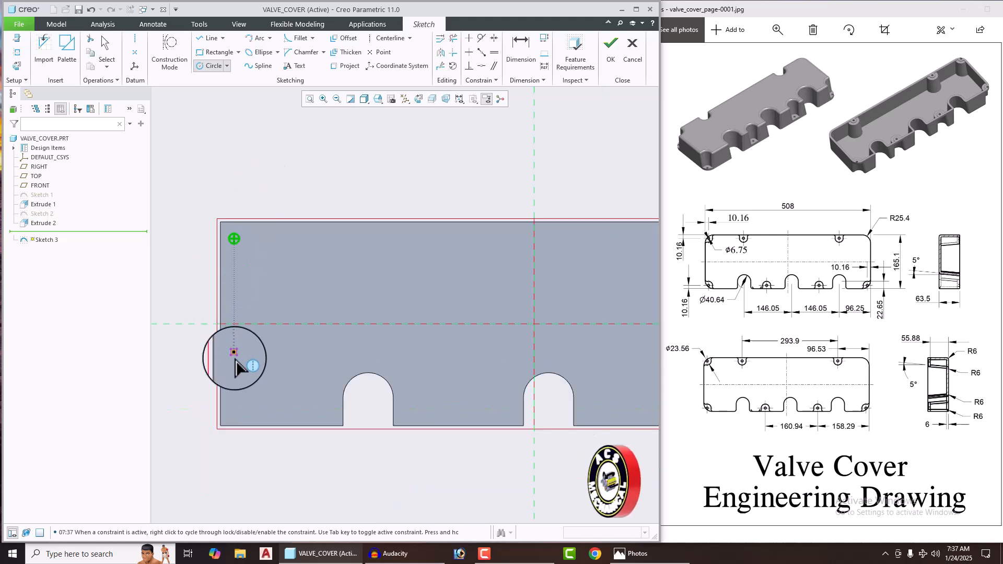
{"action": "scroll", "coordinate": [235, 361], "scroll_direction": "up", "scroll_amount": 1}
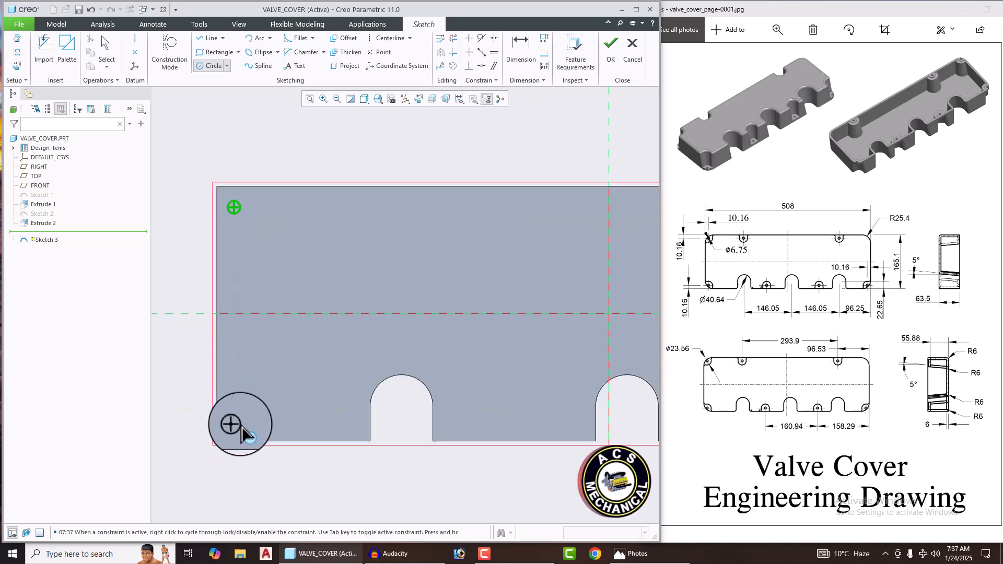
{"action": "scroll", "coordinate": [209, 275], "scroll_direction": "down", "scroll_amount": 3}
{"action": "scroll", "coordinate": [522, 334], "scroll_direction": "up", "scroll_amount": 1}
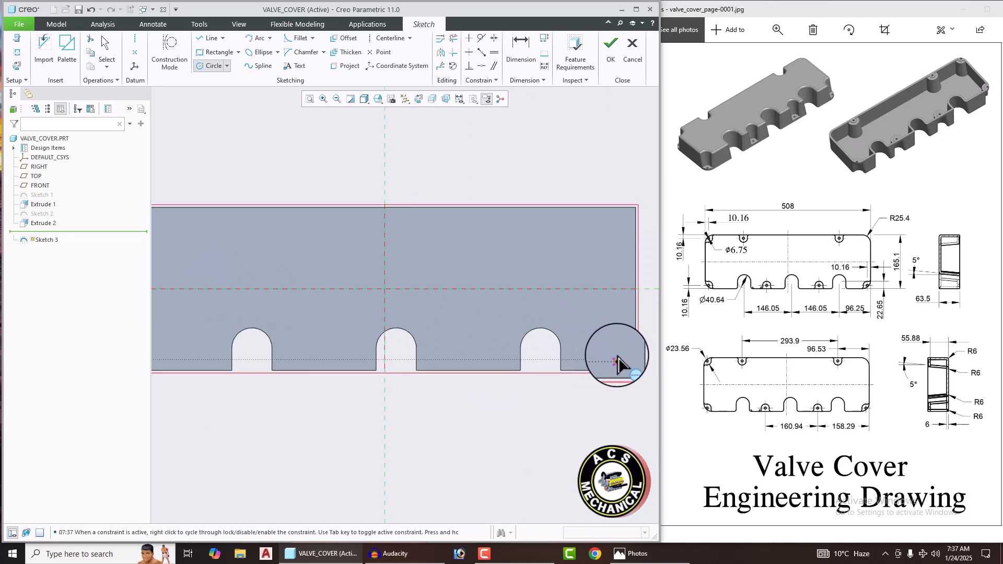
{"action": "middle_click", "coordinate": [555, 198]}
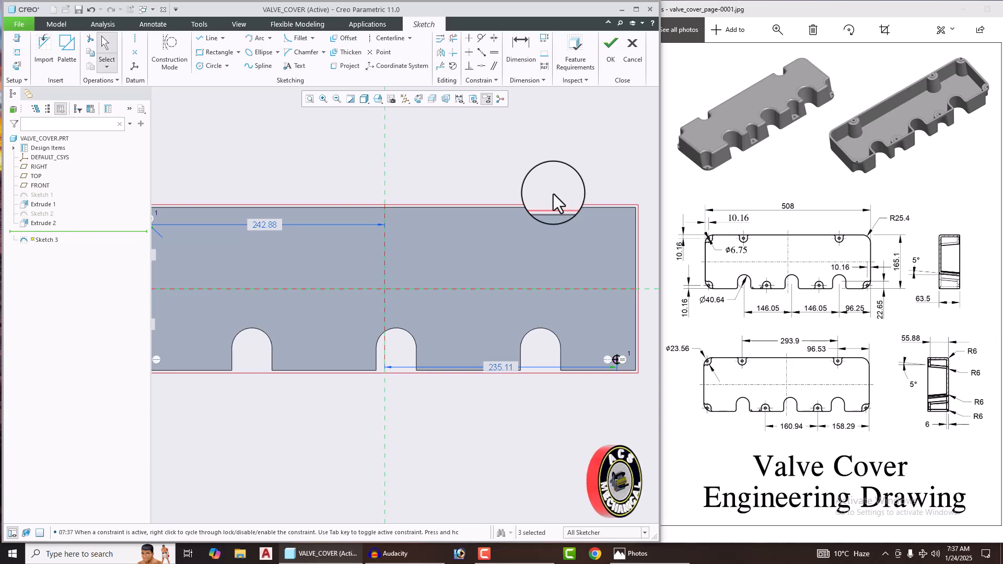
Set the diameter of the equal corner circles to 6.75.
{"action": "scroll", "coordinate": [554, 196], "scroll_direction": "down", "scroll_amount": 2}
{"action": "scroll", "coordinate": [294, 212], "scroll_direction": "up", "scroll_amount": 2}
{"action": "double_click", "coordinate": [267, 208]}
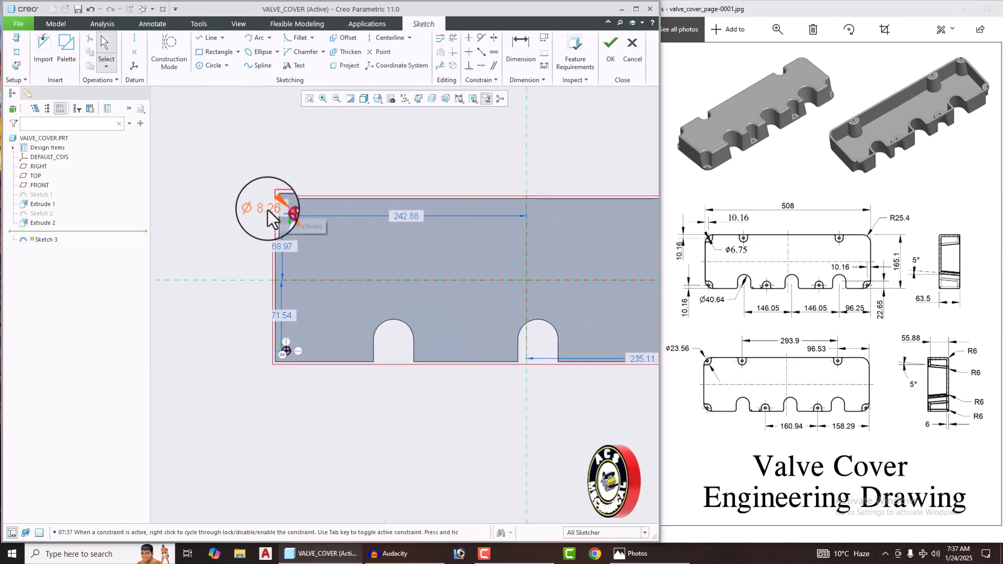
{"action": "type", "text": "6"}
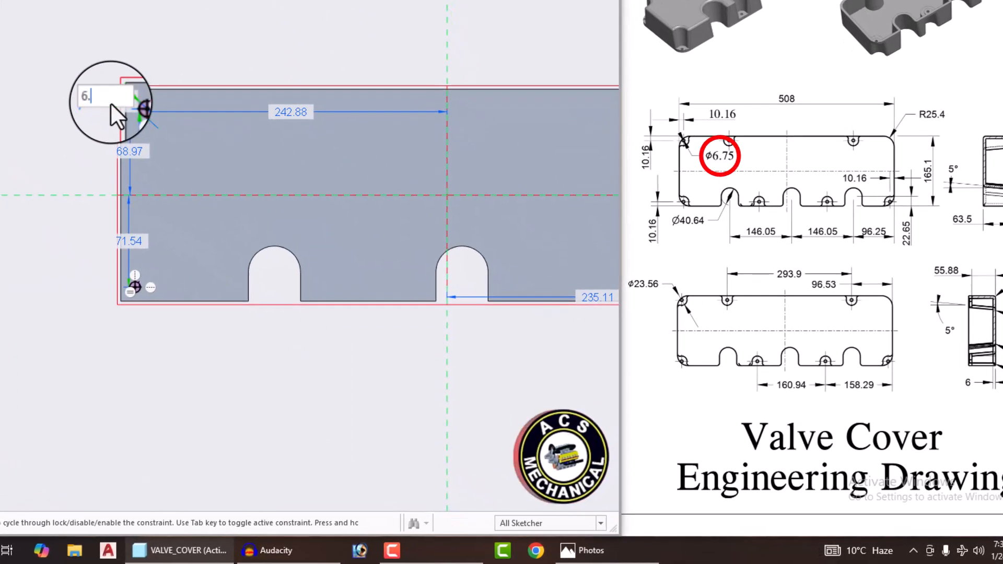
{"action": "type", "text": ".75"}
{"action": "key", "text": "Return"}
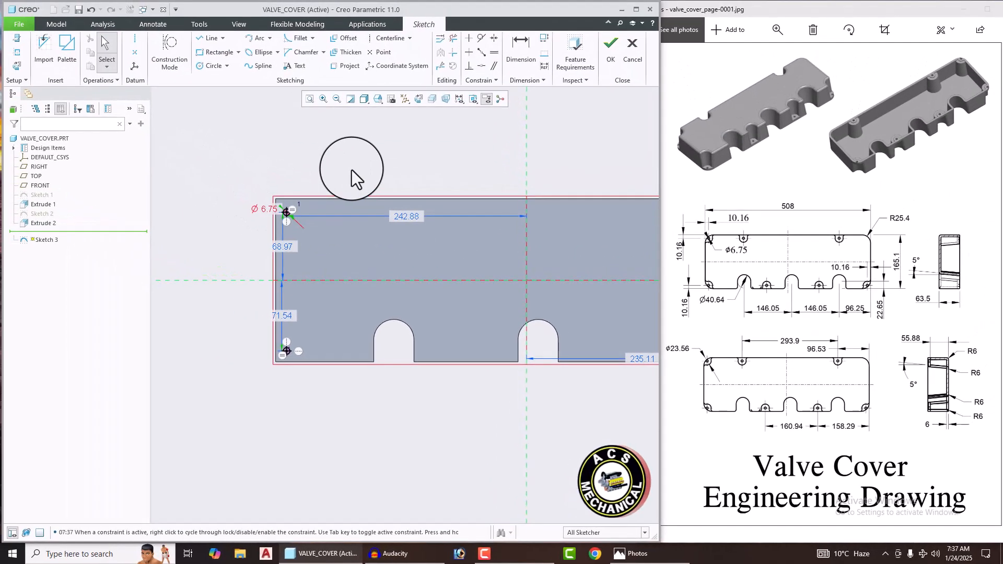
Dimension the upper-left circle's centre 10.16 from both the block's left edge and its top edge.
{"action": "scroll", "coordinate": [318, 169], "scroll_direction": "up", "scroll_amount": 3}
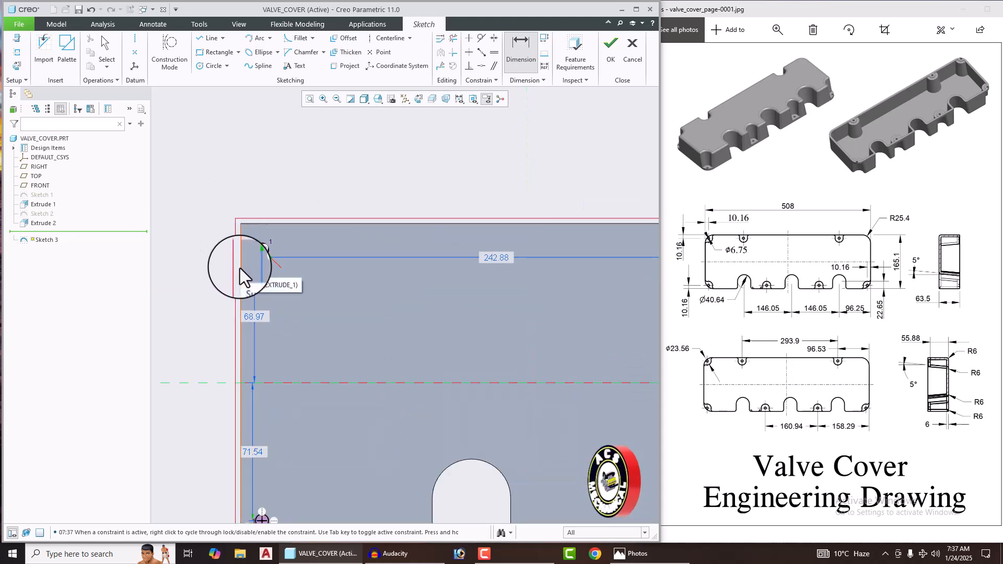
{"action": "scroll", "coordinate": [257, 212], "scroll_direction": "up", "scroll_amount": 2}
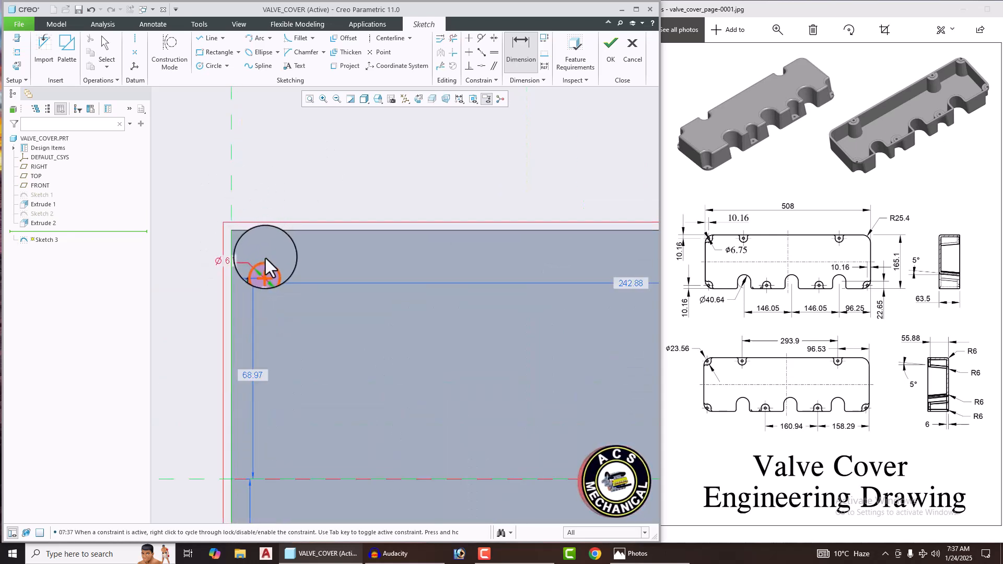
{"action": "left_click", "coordinate": [266, 273]}
{"action": "middle_click", "coordinate": [261, 203]}
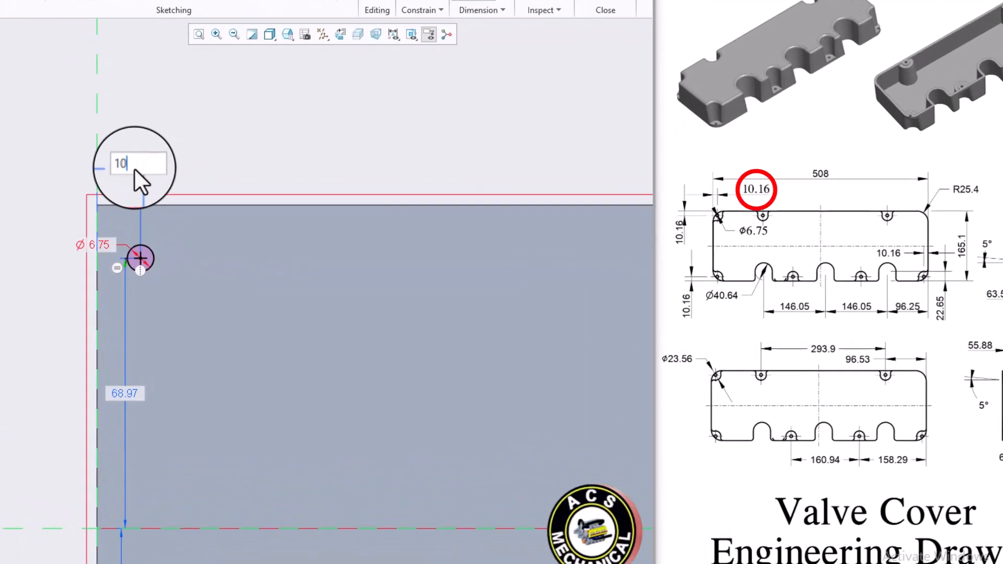
{"action": "type", "text": "10.16"}
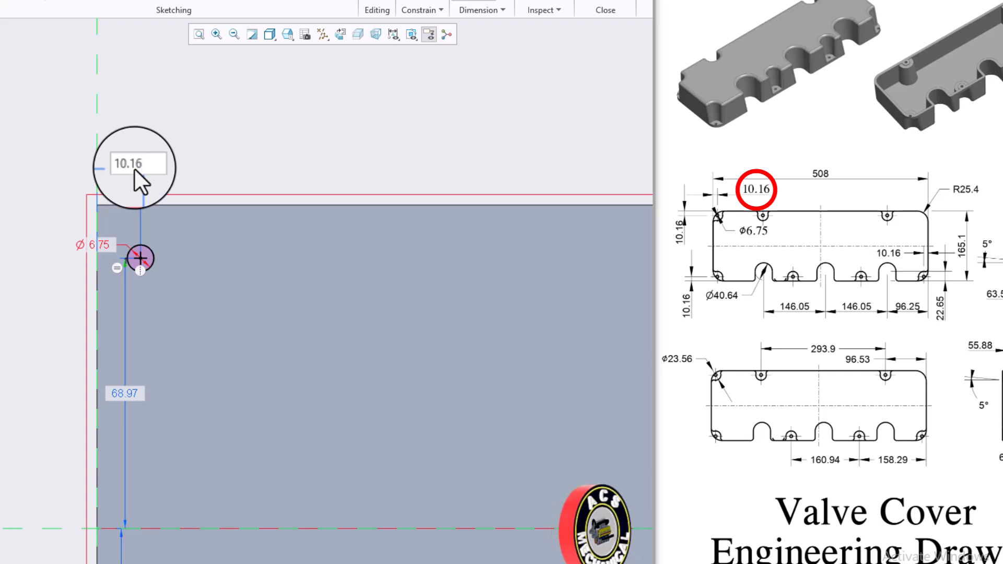
{"action": "key", "text": "Return"}
{"action": "scroll", "coordinate": [133, 169], "scroll_direction": "down", "scroll_amount": 1}
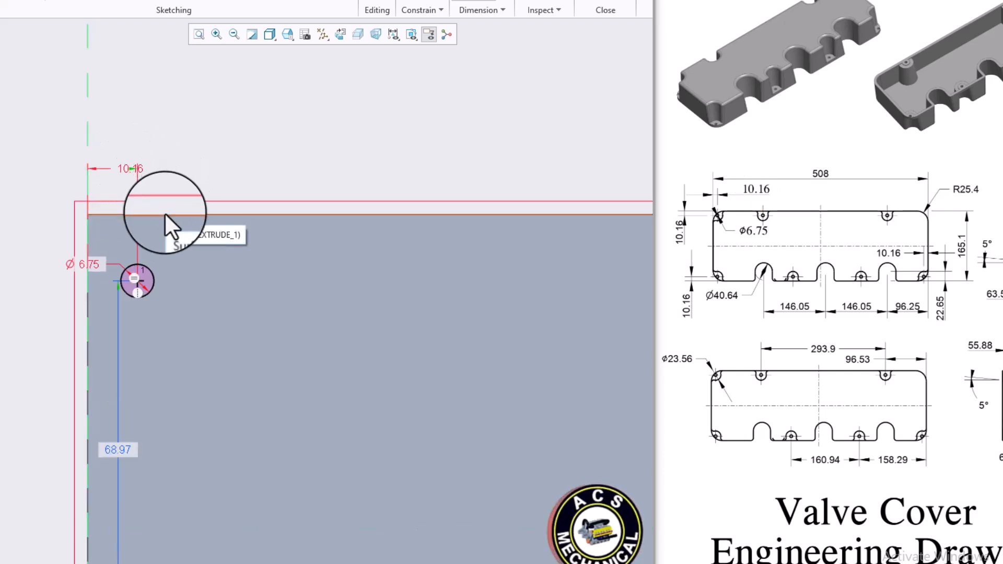
{"action": "left_click", "coordinate": [136, 280]}
{"action": "middle_click", "coordinate": [202, 274]}
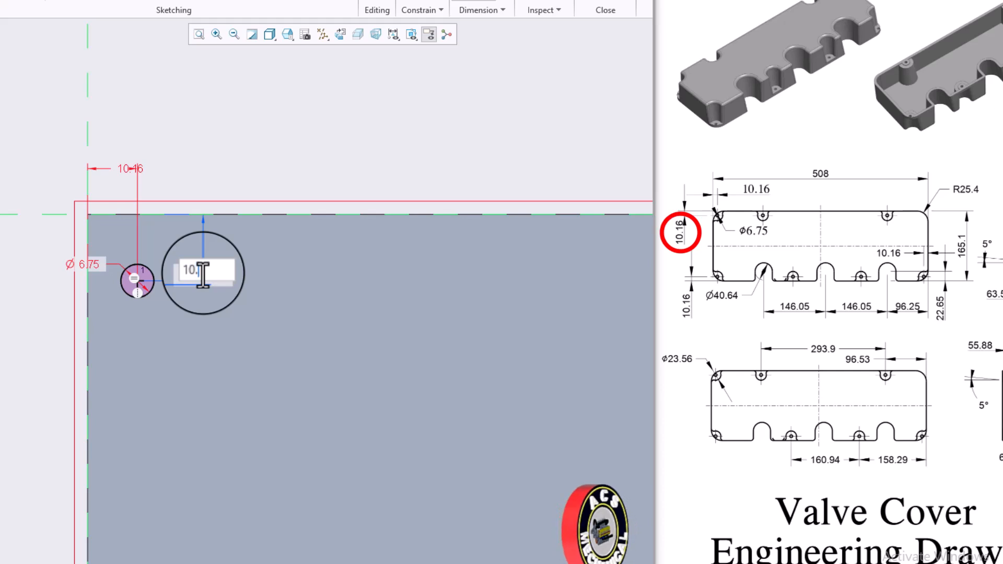
{"action": "key", "text": "Return"}
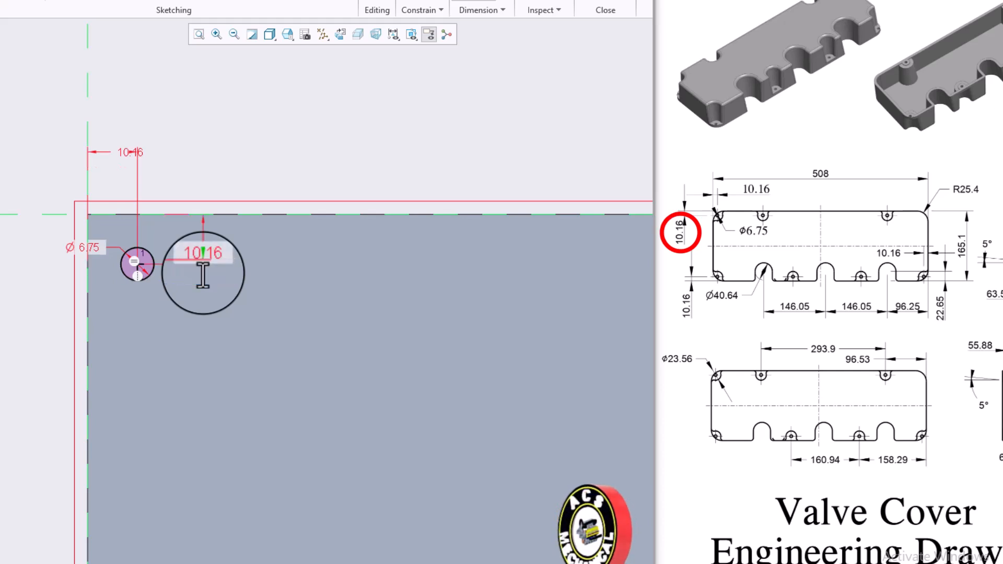
Dimension the lower-left circle 10.16 from the block's bottom edge and the lower-right circle 10.16 from its right edge.
{"action": "scroll", "coordinate": [203, 274], "scroll_direction": "up", "scroll_amount": 5}
{"action": "scroll", "coordinate": [182, 502], "scroll_direction": "down", "scroll_amount": 3}
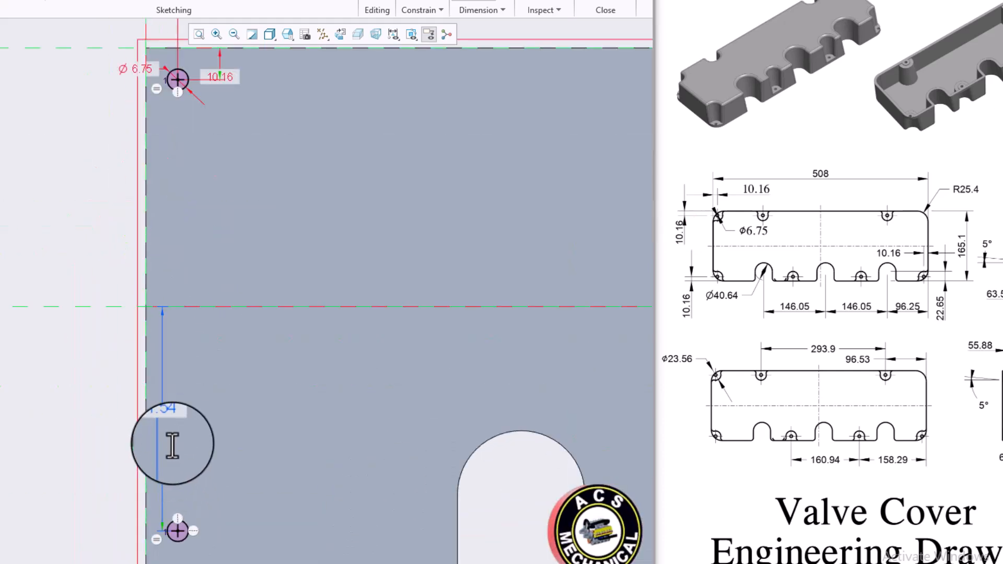
{"action": "scroll", "coordinate": [170, 441], "scroll_direction": "up", "scroll_amount": 3}
{"action": "scroll", "coordinate": [191, 470], "scroll_direction": "down", "scroll_amount": 4}
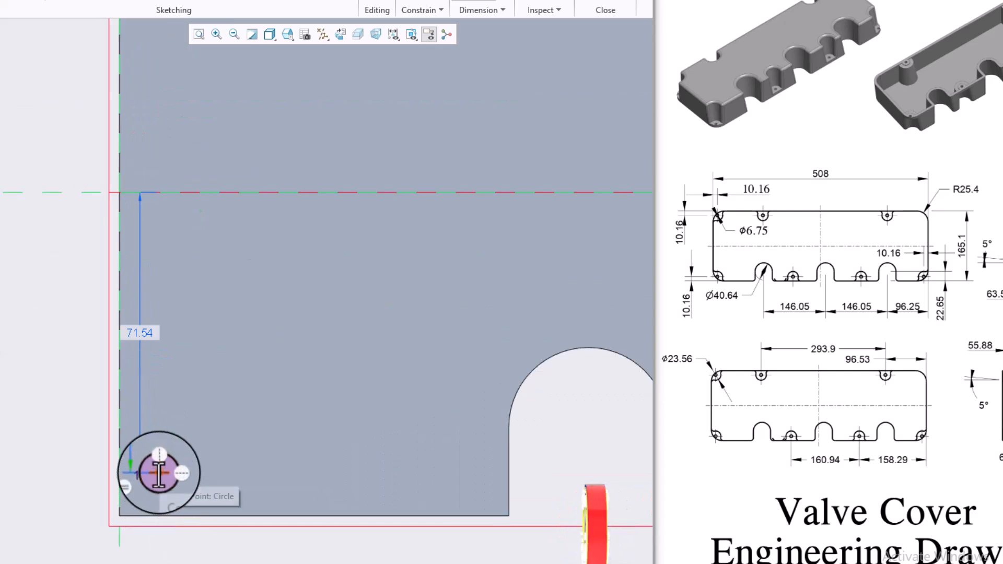
{"action": "left_click", "coordinate": [168, 517]}
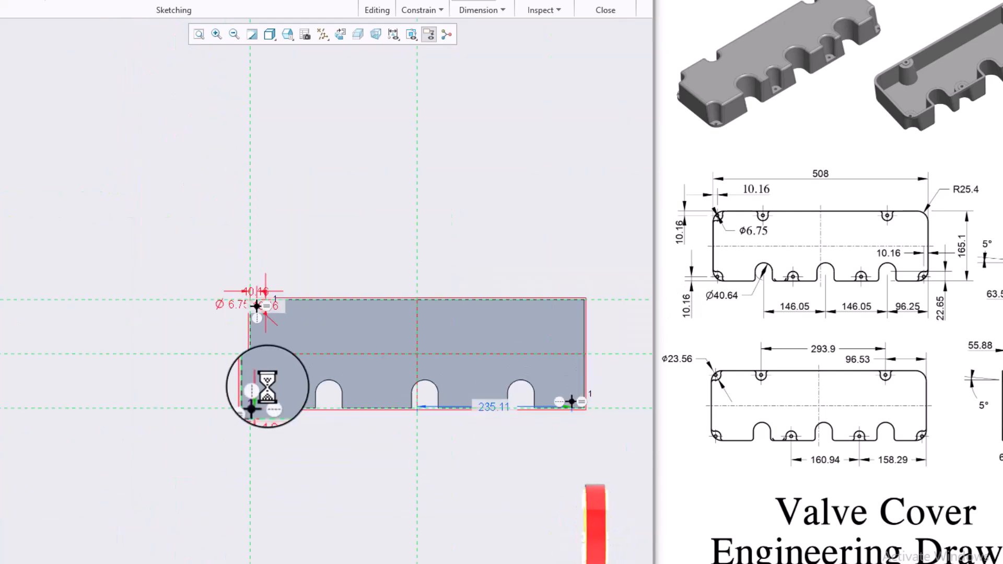
{"action": "scroll", "coordinate": [572, 397], "scroll_direction": "up", "scroll_amount": 8}
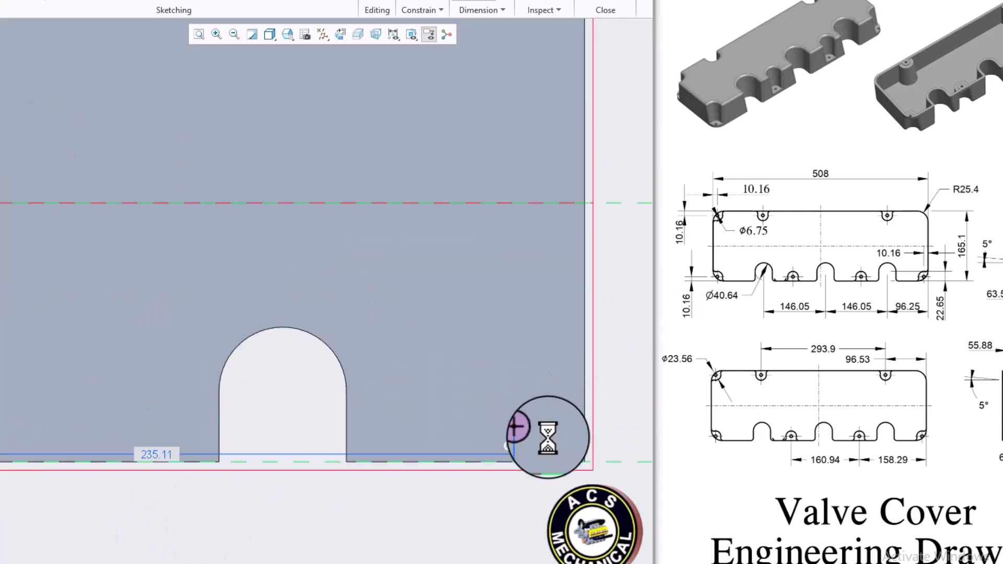
{"action": "middle_click", "coordinate": [624, 399]}
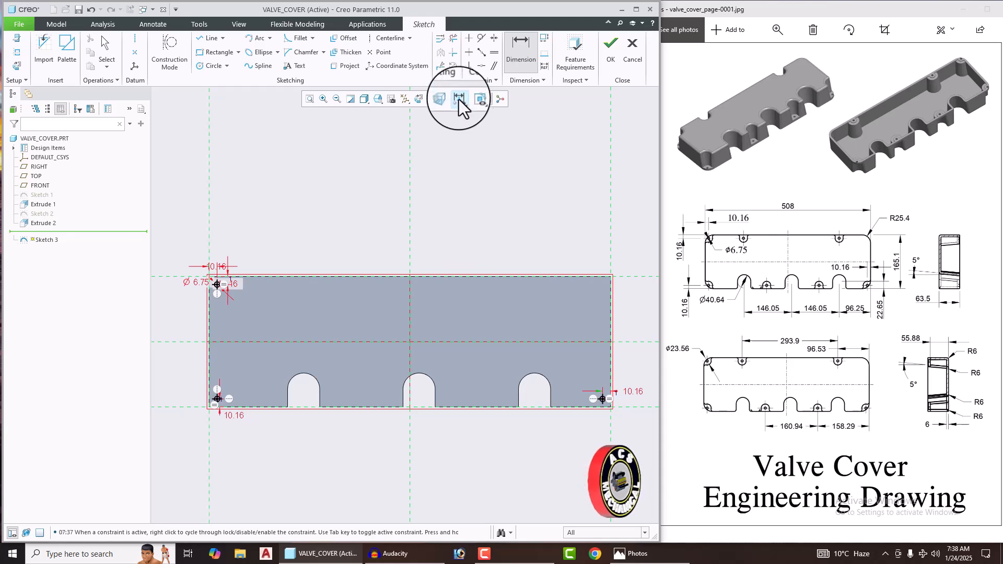
Hide the sketch's constraint and vertex display, and finish the corner hole sketch.
{"action": "left_click", "coordinate": [458, 100]}
{"action": "left_click", "coordinate": [460, 135]}
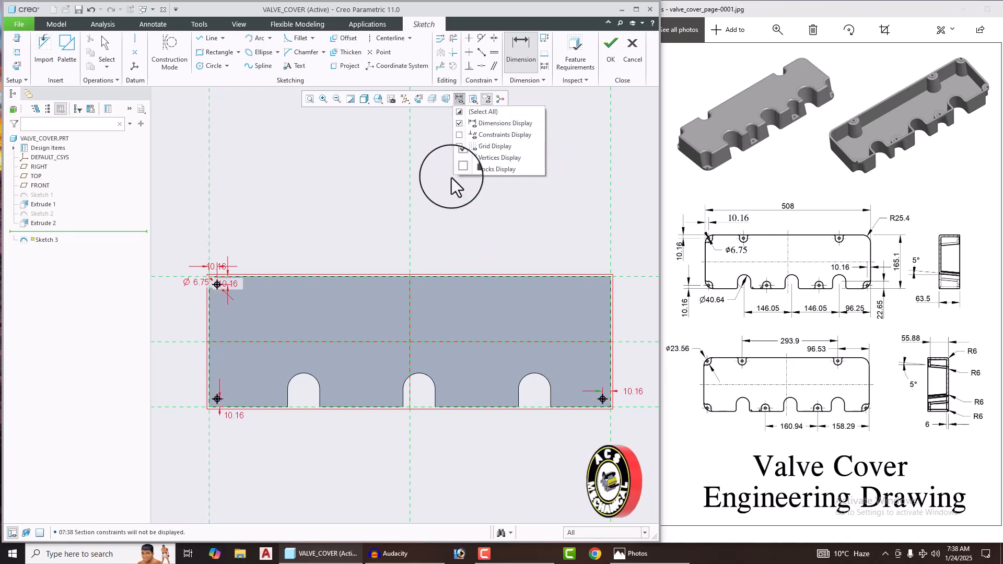
{"action": "left_click", "coordinate": [458, 158]}
{"action": "left_click", "coordinate": [363, 216]}
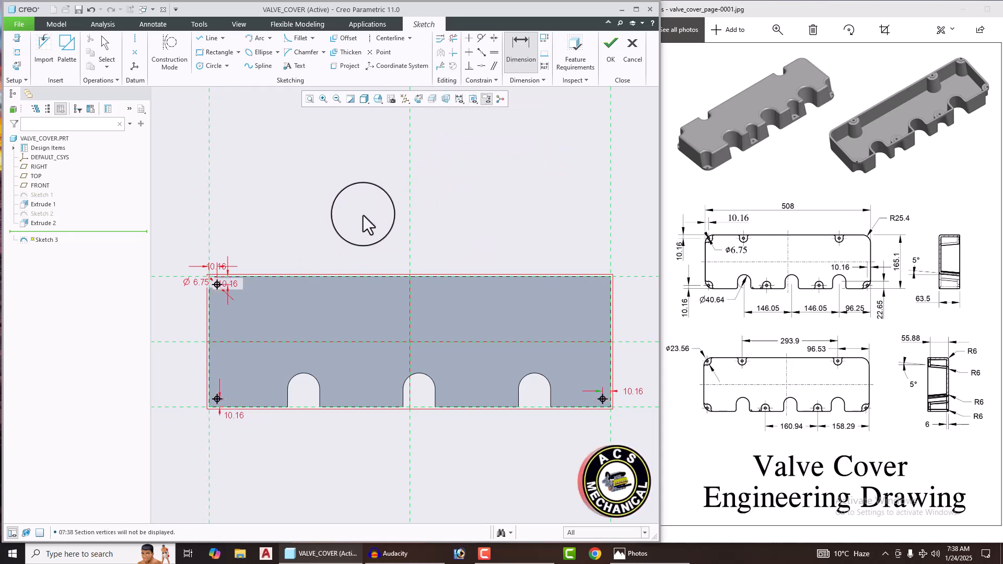
{"action": "left_click", "coordinate": [610, 48]}
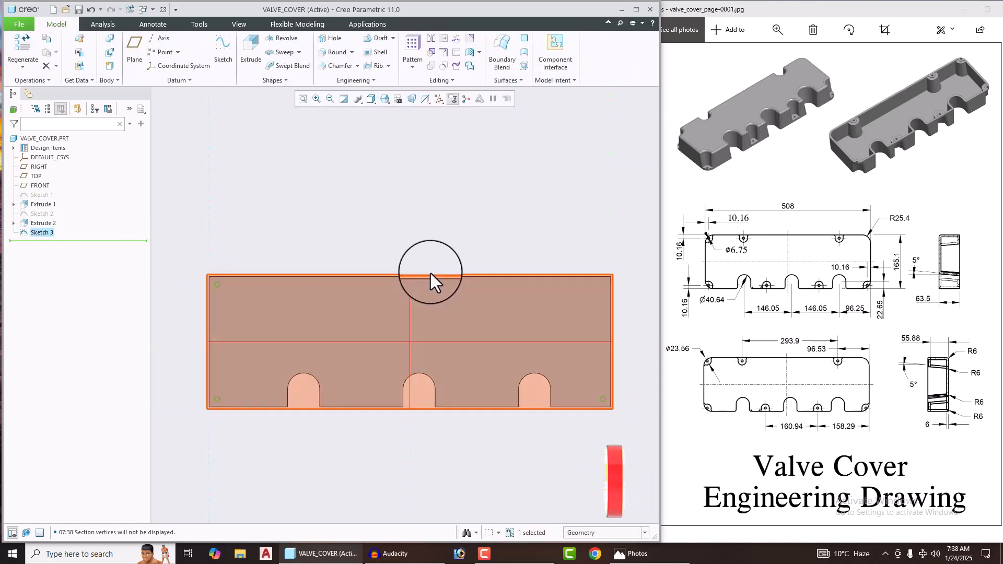
Extrude the three corner circles into the block with reversed direction and material removal, keeping the 322.98 depth.
{"action": "middle_click_drag", "start_coordinate": [429, 274], "coordinate": [465, 288]}
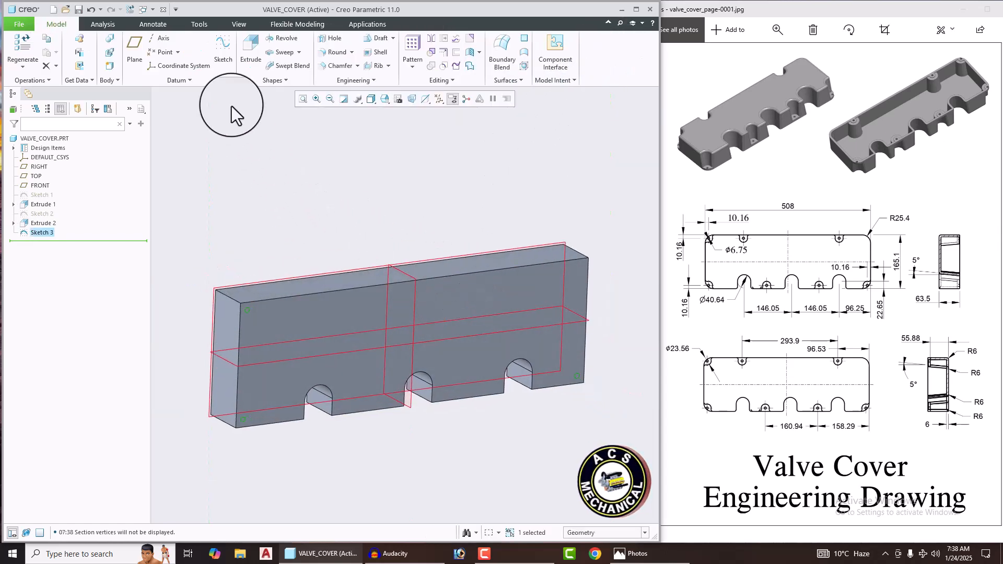
{"action": "left_click", "coordinate": [253, 54]}
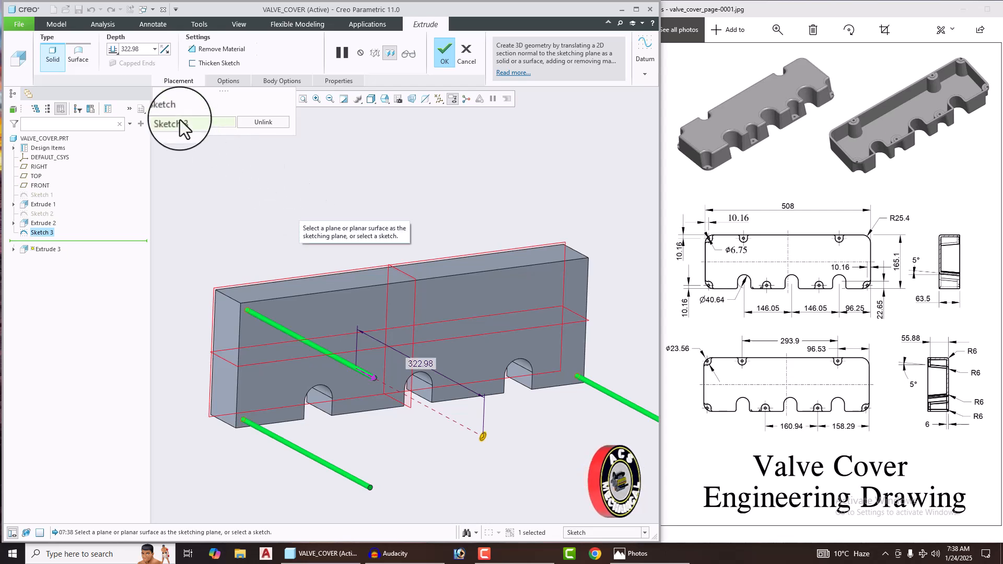
{"action": "left_click", "coordinate": [166, 50]}
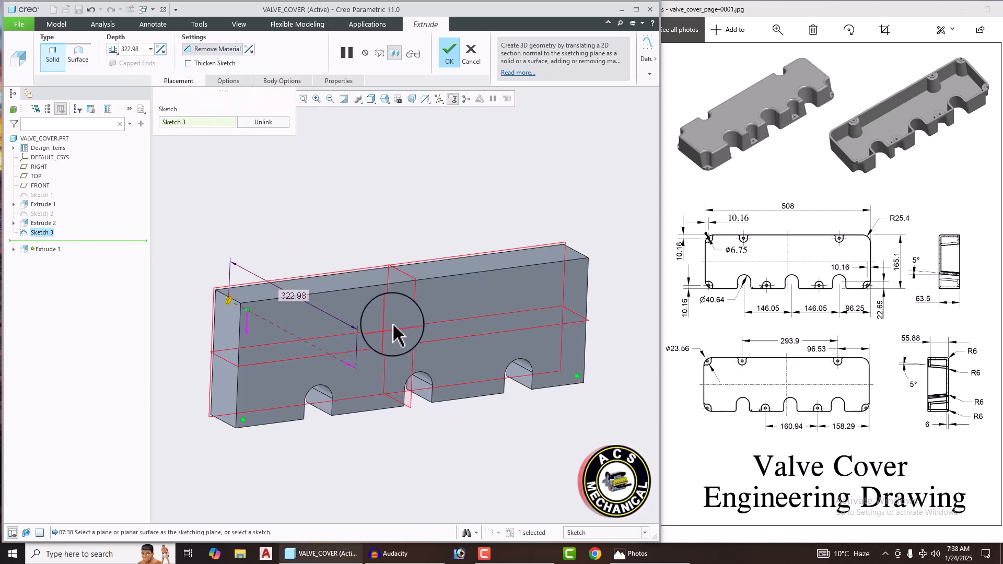
{"action": "scroll", "coordinate": [337, 241], "scroll_direction": "down", "scroll_amount": 2}
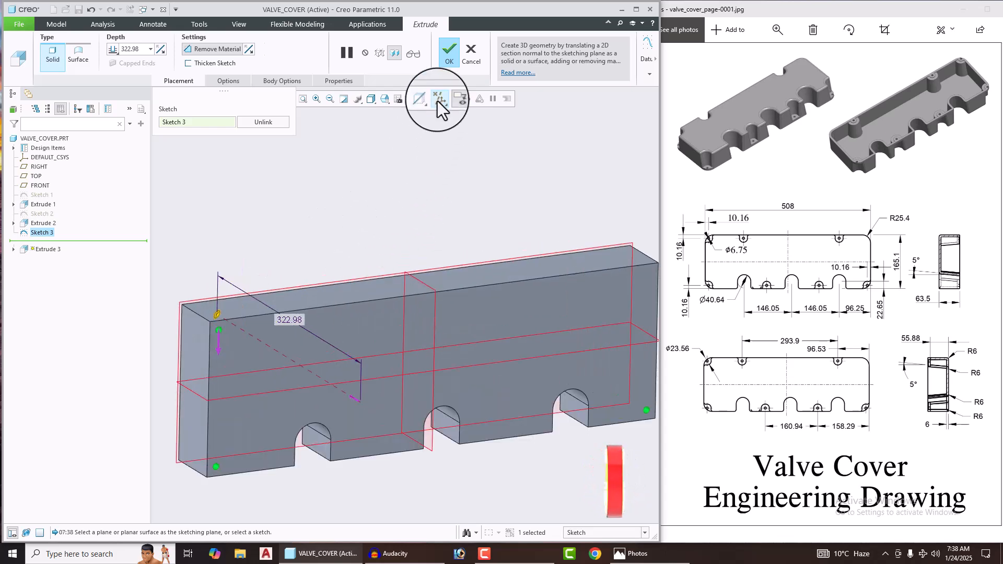
{"action": "left_click", "coordinate": [450, 61]}
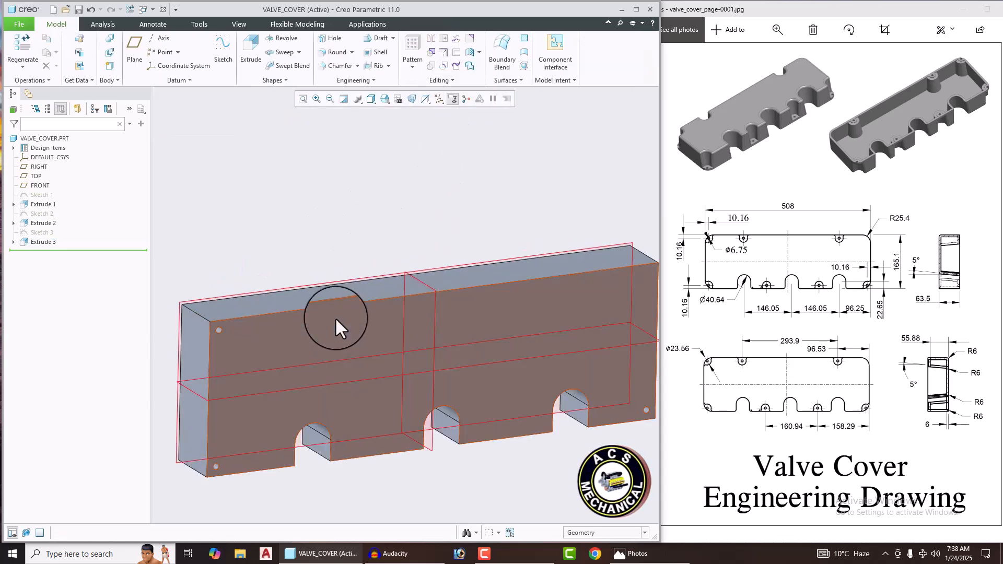
Start a sketch on the block's large slotted face and draw a concentric circle, about 22.47 in diameter, around the upper-left hole.
{"action": "left_click", "coordinate": [337, 325]}
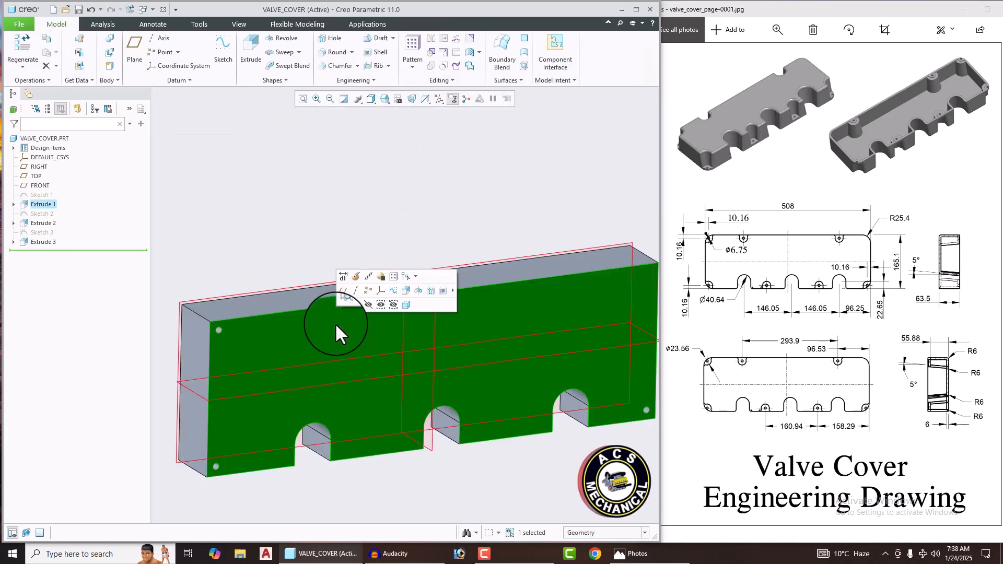
{"action": "left_click", "coordinate": [395, 293]}
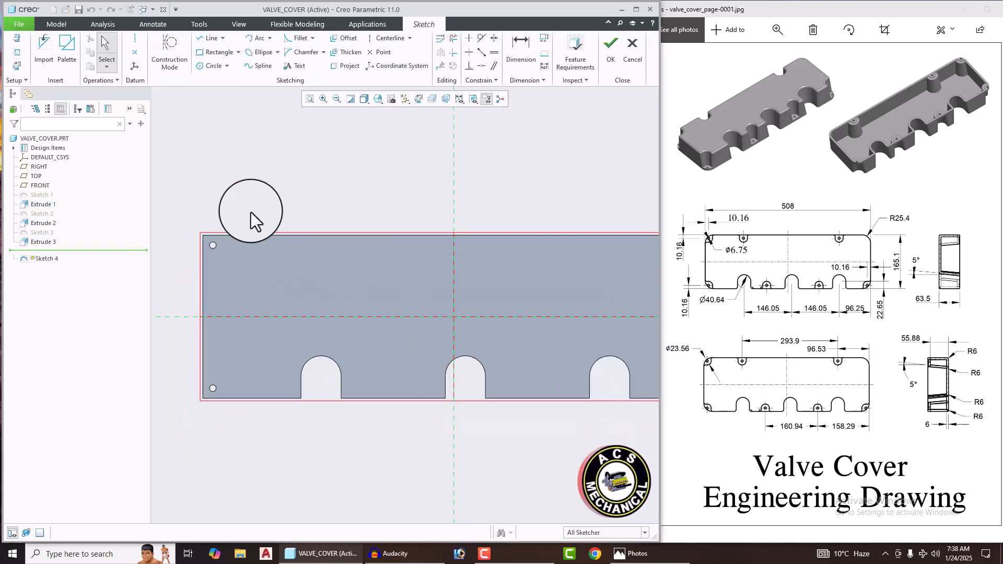
{"action": "left_click", "coordinate": [227, 67]}
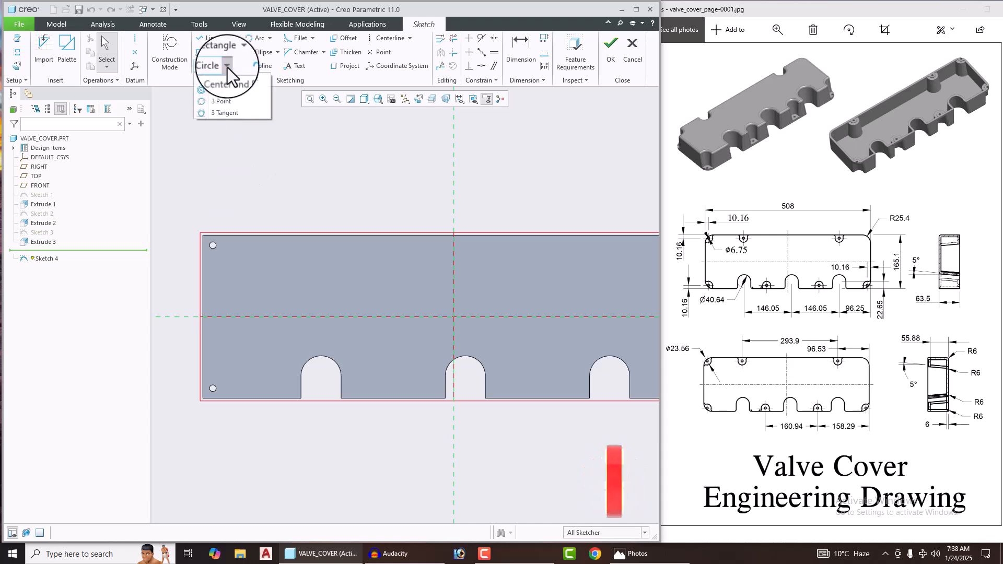
{"action": "left_click", "coordinate": [225, 90]}
{"action": "scroll", "coordinate": [190, 215], "scroll_direction": "up", "scroll_amount": 1}
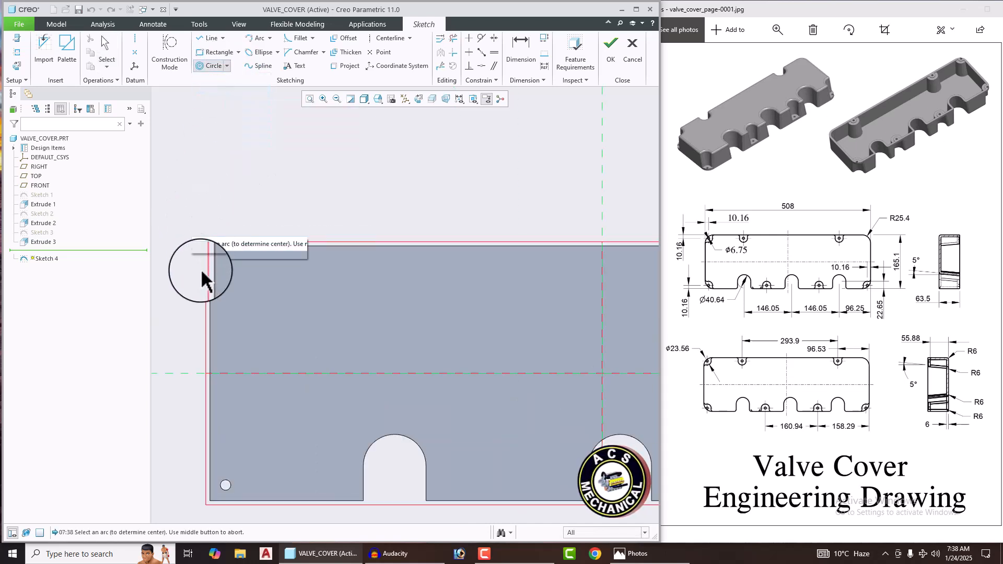
{"action": "left_click", "coordinate": [224, 267]}
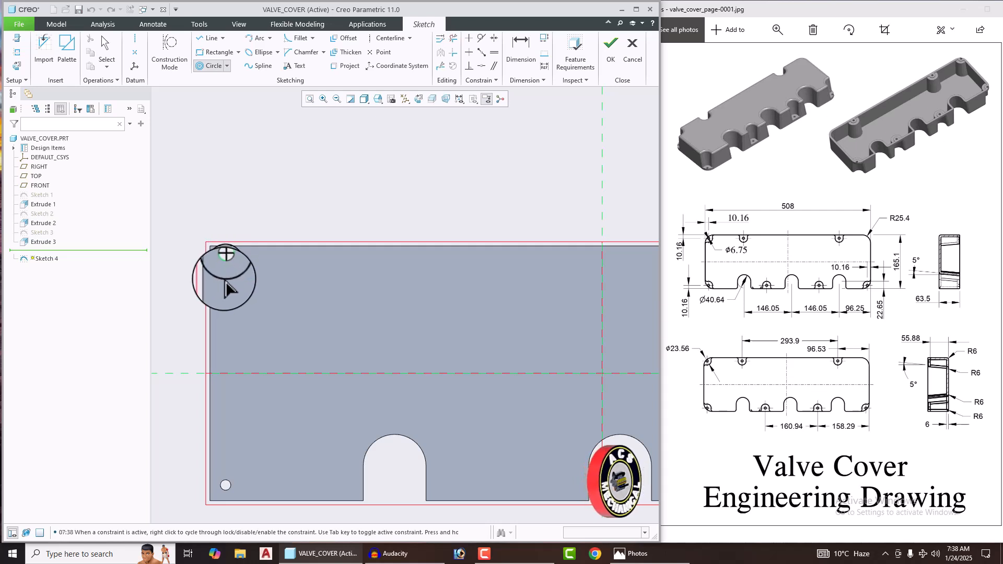
{"action": "left_click", "coordinate": [262, 224]}
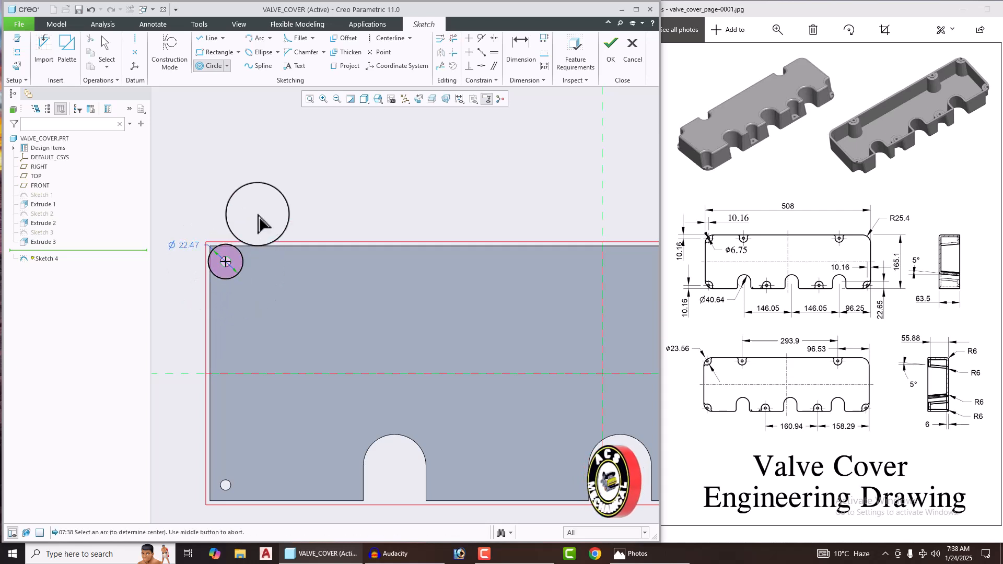
Draw concentric circles around the lower-left and lower-right holes, equal in size to the upper-left circle.
{"action": "scroll", "coordinate": [262, 224], "scroll_direction": "down", "scroll_amount": 2}
{"action": "scroll", "coordinate": [246, 392], "scroll_direction": "up", "scroll_amount": 2}
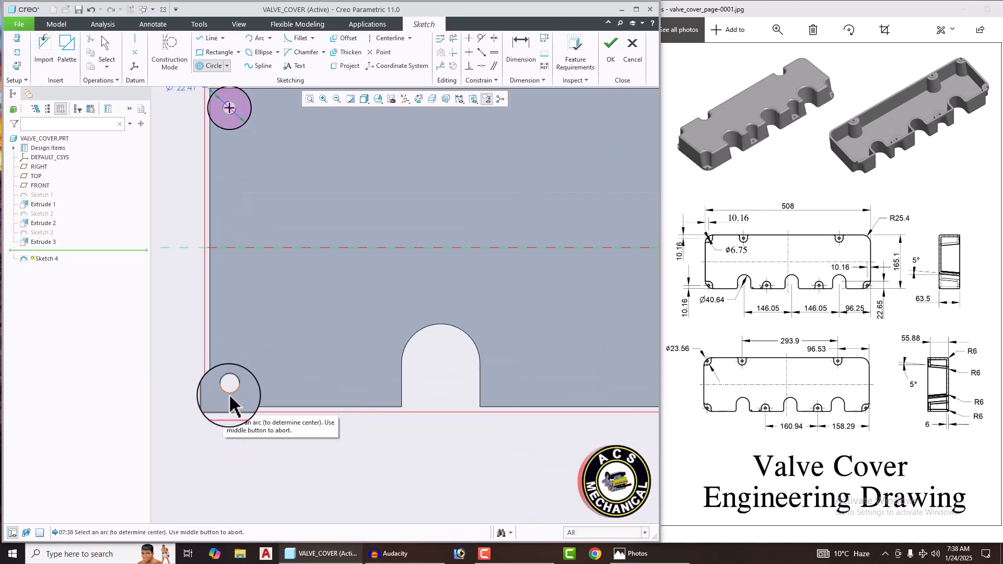
{"action": "left_click", "coordinate": [229, 393]}
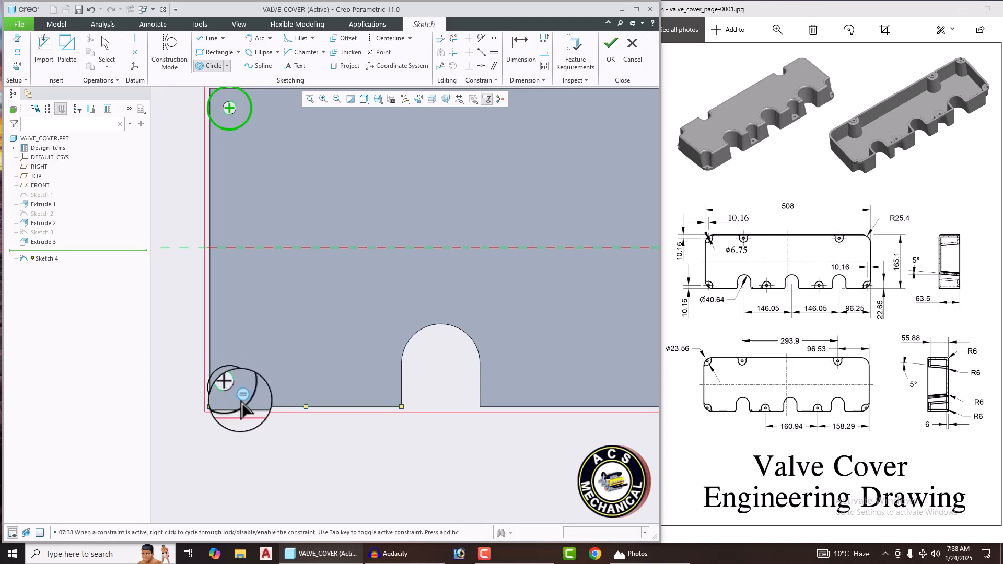
{"action": "left_click", "coordinate": [243, 403]}
{"action": "middle_click", "coordinate": [253, 324]}
{"action": "scroll", "coordinate": [235, 316], "scroll_direction": "down", "scroll_amount": 1}
{"action": "scroll", "coordinate": [236, 317], "scroll_direction": "down", "scroll_amount": 3}
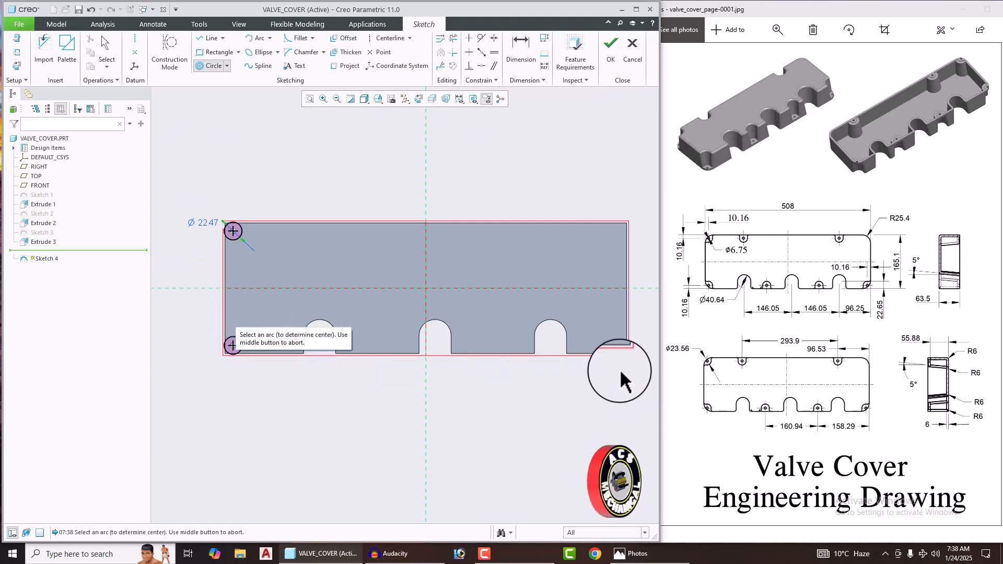
{"action": "scroll", "coordinate": [621, 346], "scroll_direction": "up", "scroll_amount": 3}
{"action": "left_click", "coordinate": [628, 330]}
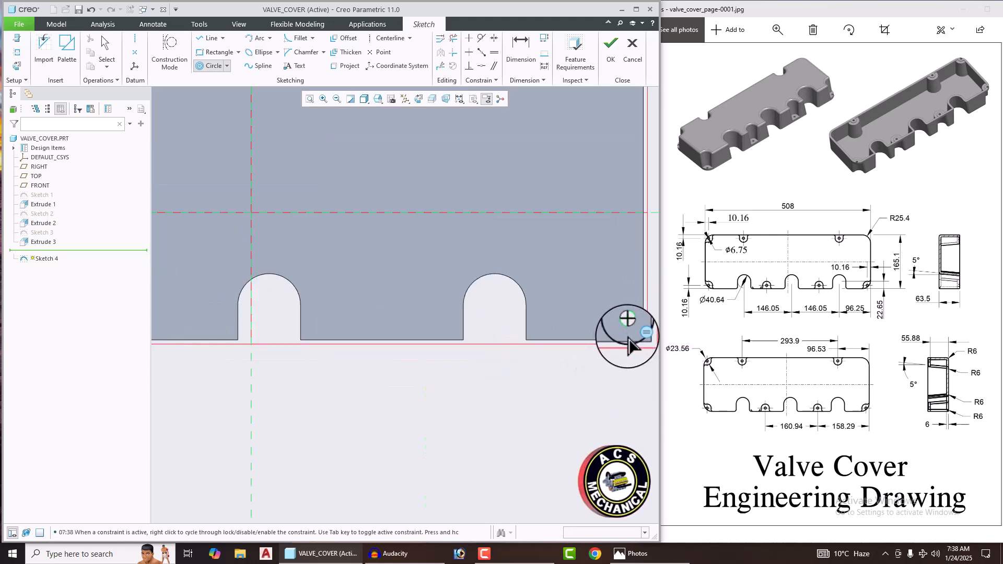
{"action": "left_click", "coordinate": [628, 337]}
{"action": "middle_click", "coordinate": [598, 364]}
Set the diameter of the equal concentric corner circles to 23.56.
{"action": "scroll", "coordinate": [475, 350], "scroll_direction": "down", "scroll_amount": 3}
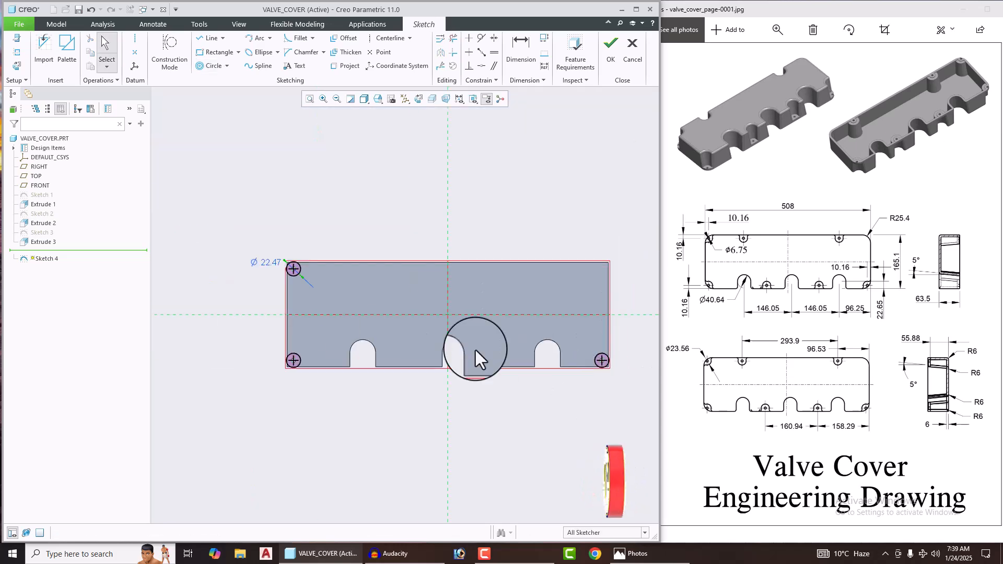
{"action": "scroll", "coordinate": [202, 228], "scroll_direction": "up", "scroll_amount": 3}
{"action": "double_click", "coordinate": [205, 217]}
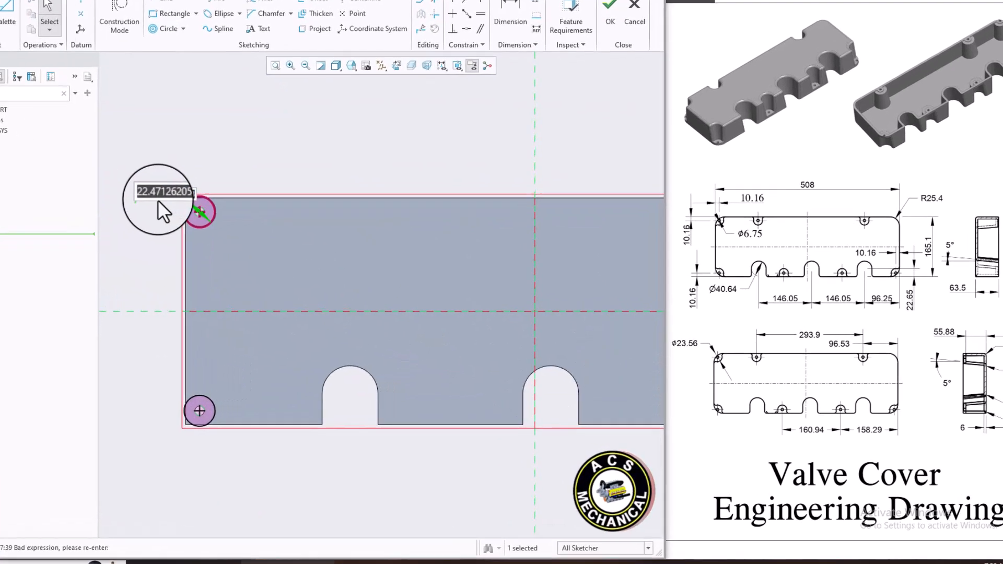
{"action": "type", "text": "23."}
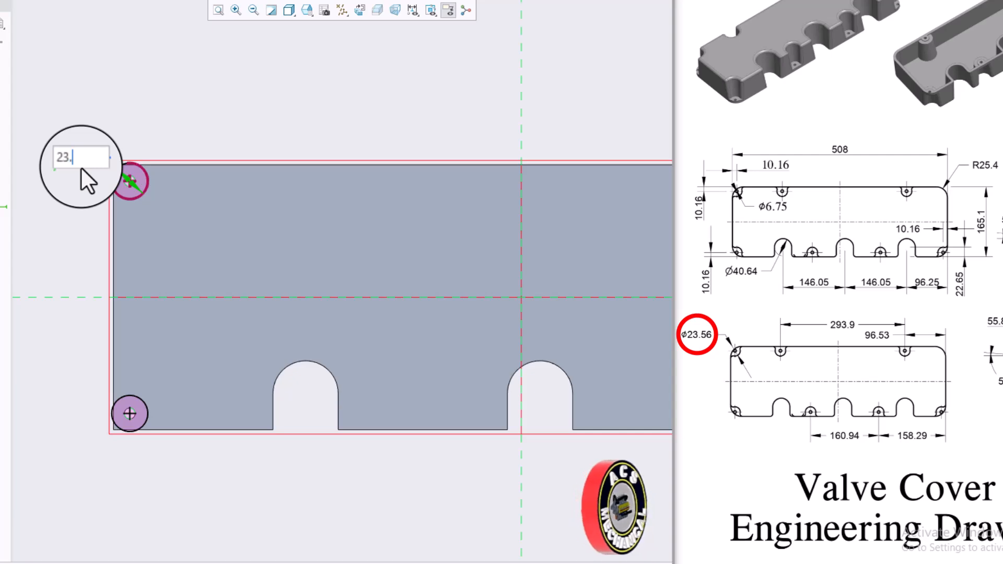
{"action": "type", "text": "56"}
{"action": "key", "text": "Return"}
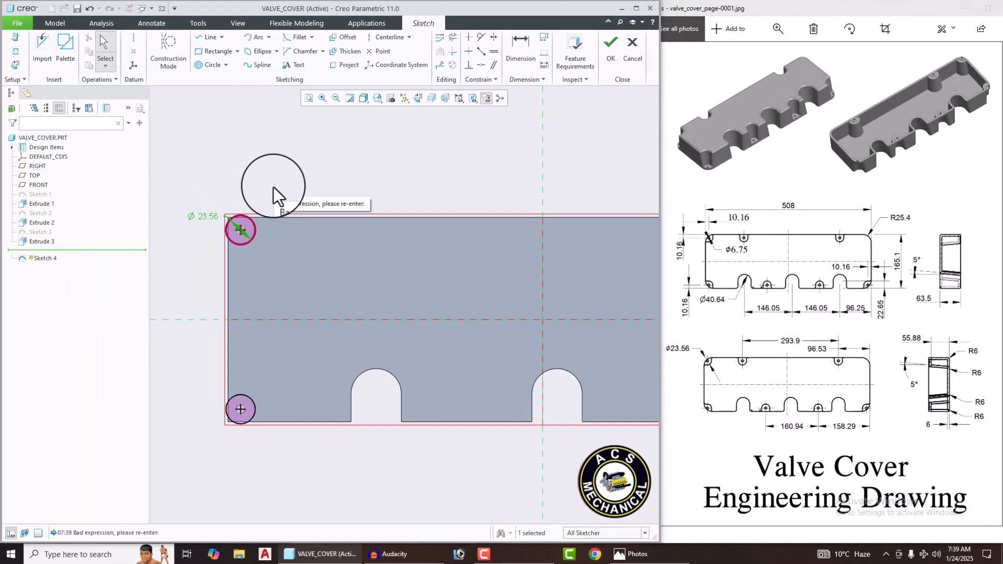
{"action": "left_click", "coordinate": [273, 187]}
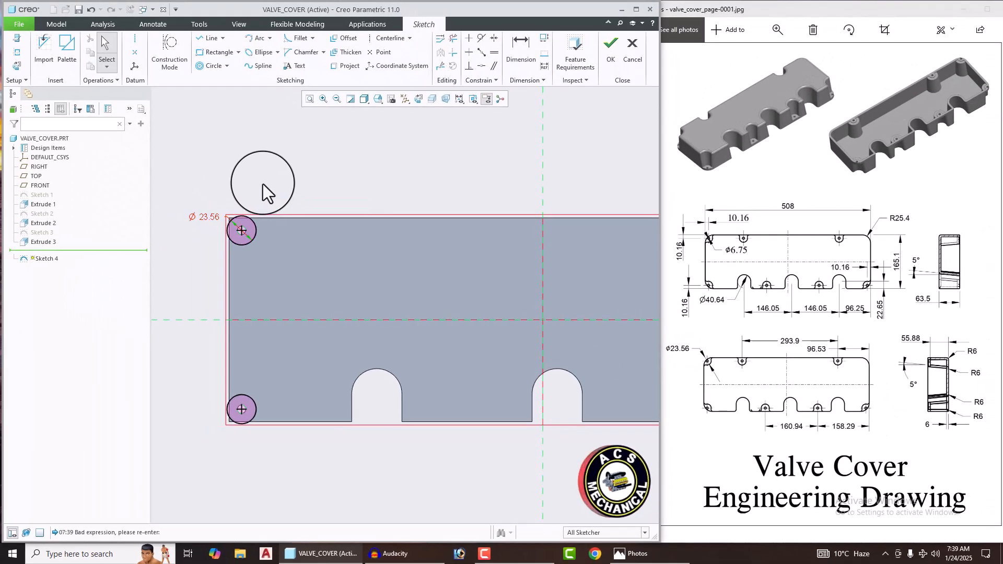
Draw lines along the block edges from the concentric circles to the upper-left and lower-left corners, closing each corner outline.
{"action": "left_click", "coordinate": [209, 40]}
{"action": "scroll", "coordinate": [221, 204], "scroll_direction": "up", "scroll_amount": 5}
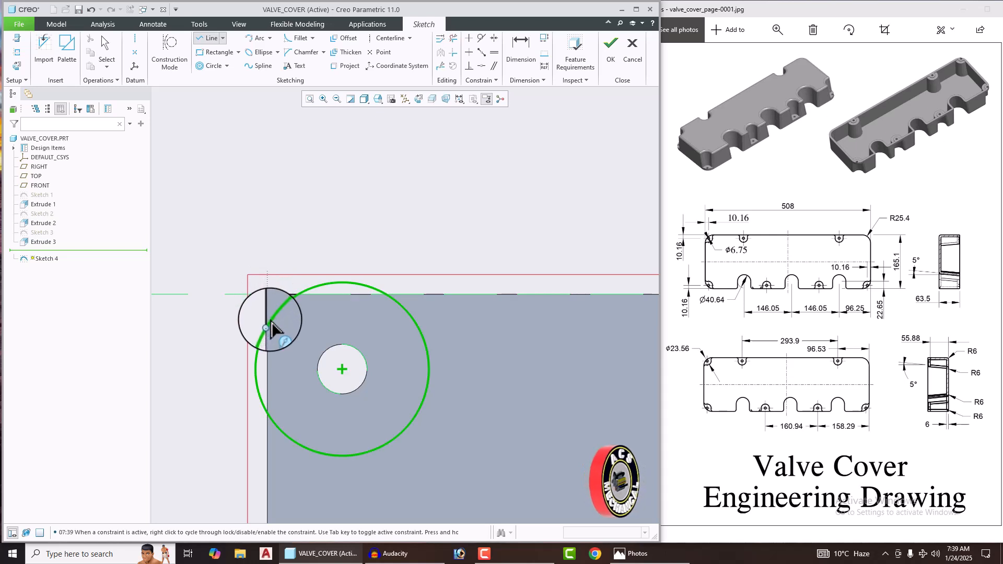
{"action": "scroll", "coordinate": [261, 314], "scroll_direction": "down", "scroll_amount": 5}
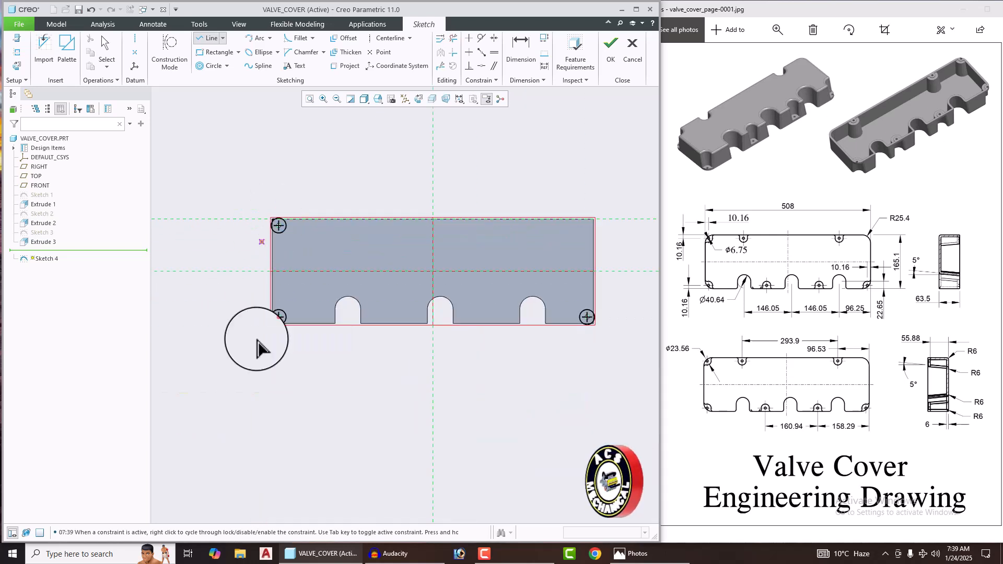
{"action": "scroll", "coordinate": [269, 303], "scroll_direction": "up", "scroll_amount": 5}
{"action": "scroll", "coordinate": [272, 298], "scroll_direction": "up", "scroll_amount": 1}
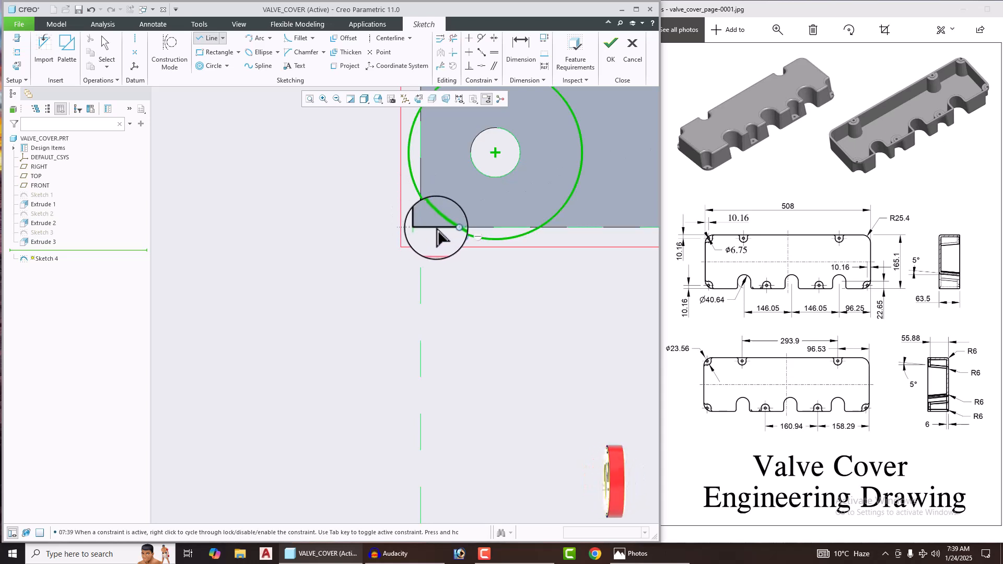
{"action": "scroll", "coordinate": [220, 324], "scroll_direction": "down", "scroll_amount": 4}
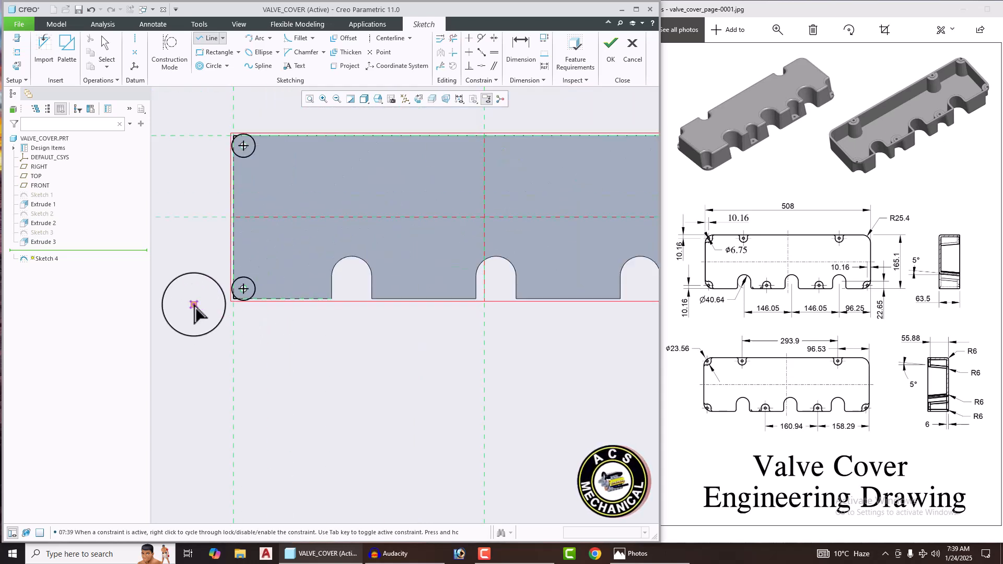
Draw two lines along the block edges at the lower-right corner, meeting at the corner and ending on the concentric circle.
{"action": "scroll", "coordinate": [403, 309], "scroll_direction": "up", "scroll_amount": 5}
{"action": "scroll", "coordinate": [408, 309], "scroll_direction": "up", "scroll_amount": 3}
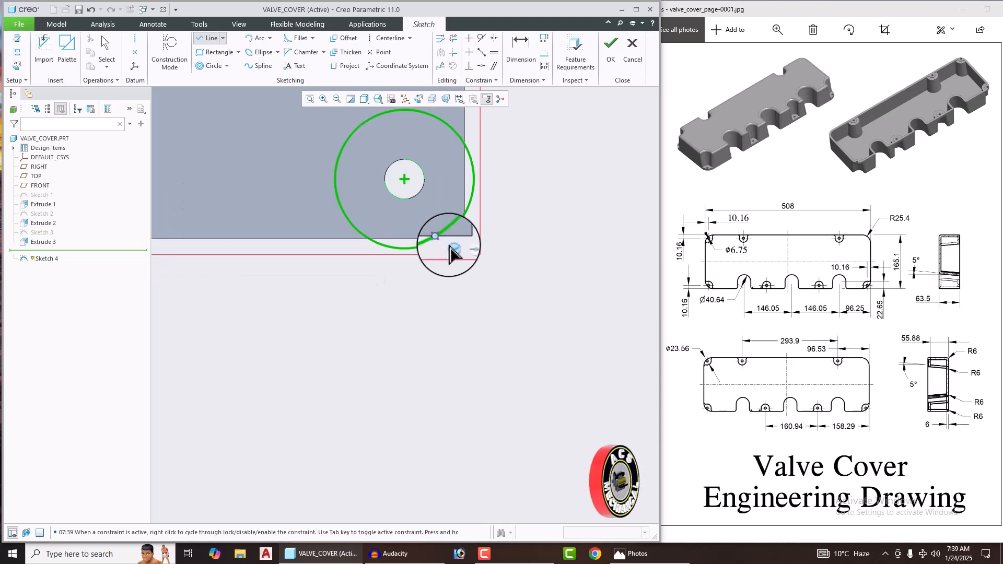
{"action": "left_click", "coordinate": [464, 240]}
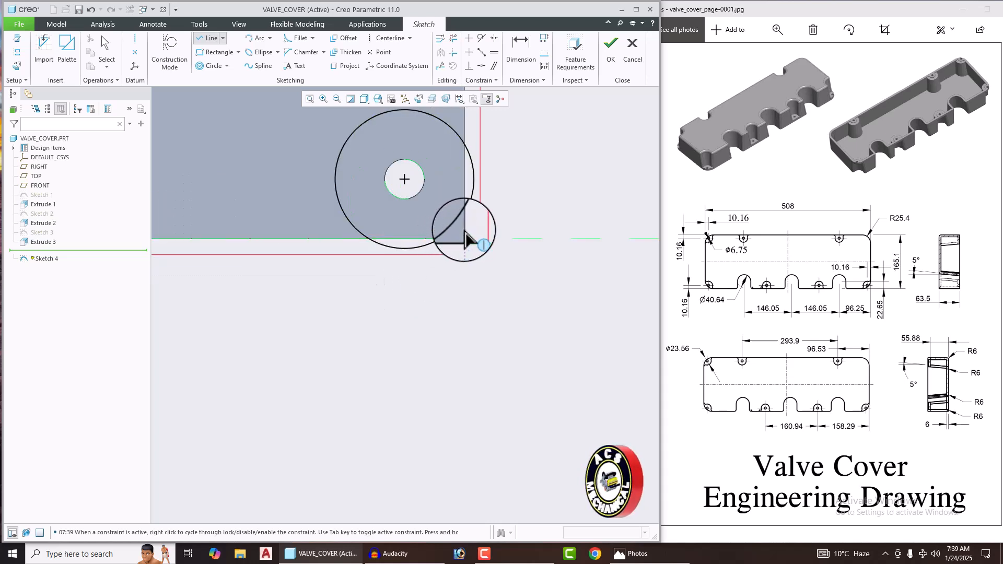
{"action": "left_click", "coordinate": [464, 215]}
{"action": "middle_click", "coordinate": [587, 226]}
{"action": "middle_click", "coordinate": [588, 227]}
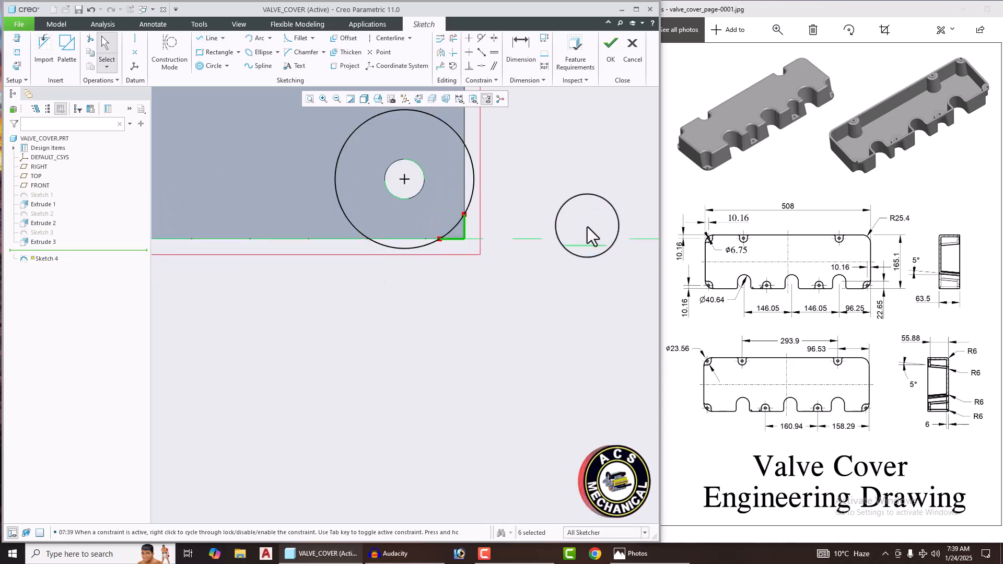
Trim the circle arcs that cut across the three block corners and finish the sketch.
{"action": "left_click", "coordinate": [453, 40]}
{"action": "scroll", "coordinate": [435, 197], "scroll_direction": "up", "scroll_amount": 4}
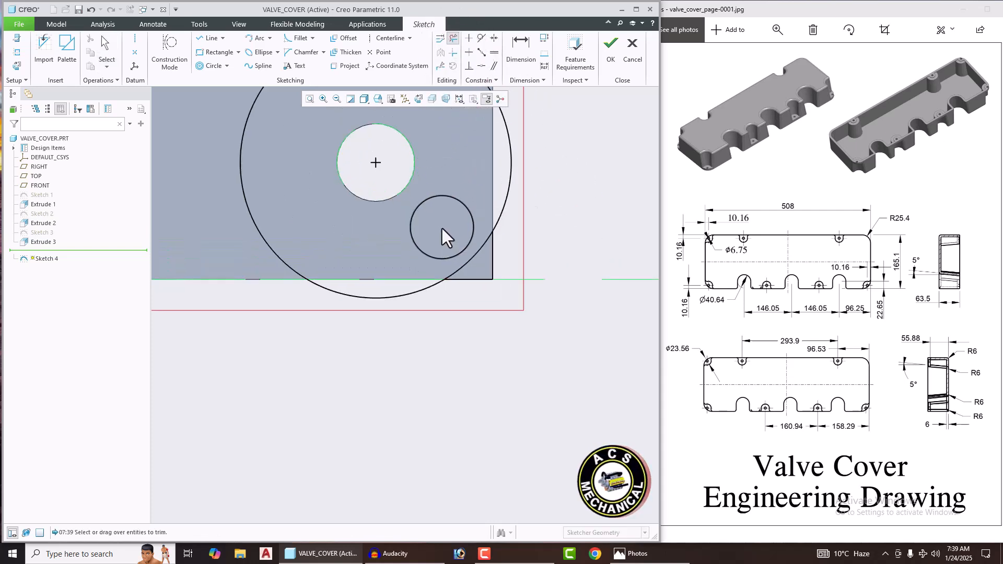
{"action": "scroll", "coordinate": [580, 253], "scroll_direction": "down", "scroll_amount": 1}
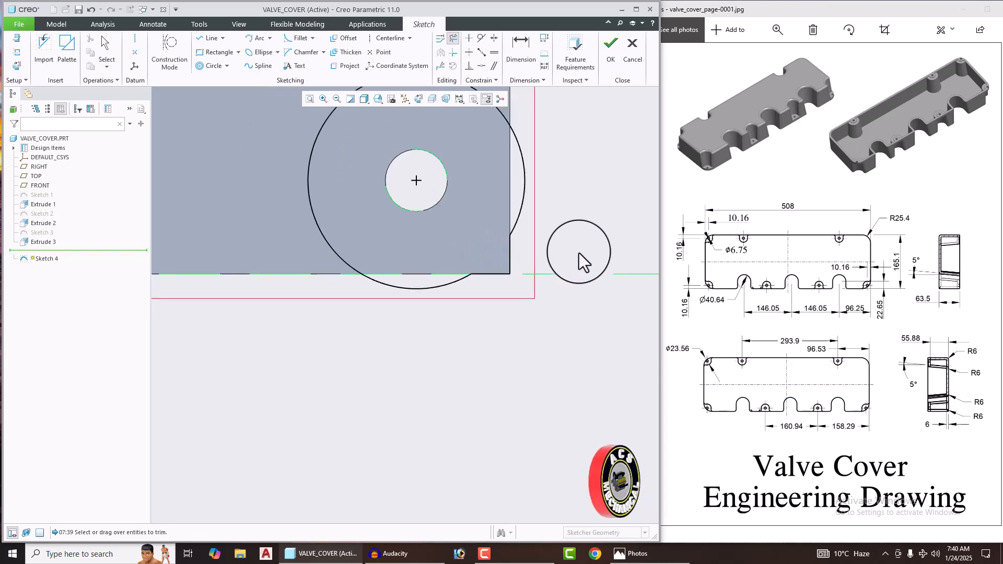
{"action": "scroll", "coordinate": [579, 253], "scroll_direction": "down", "scroll_amount": 3}
{"action": "scroll", "coordinate": [340, 288], "scroll_direction": "down", "scroll_amount": 1}
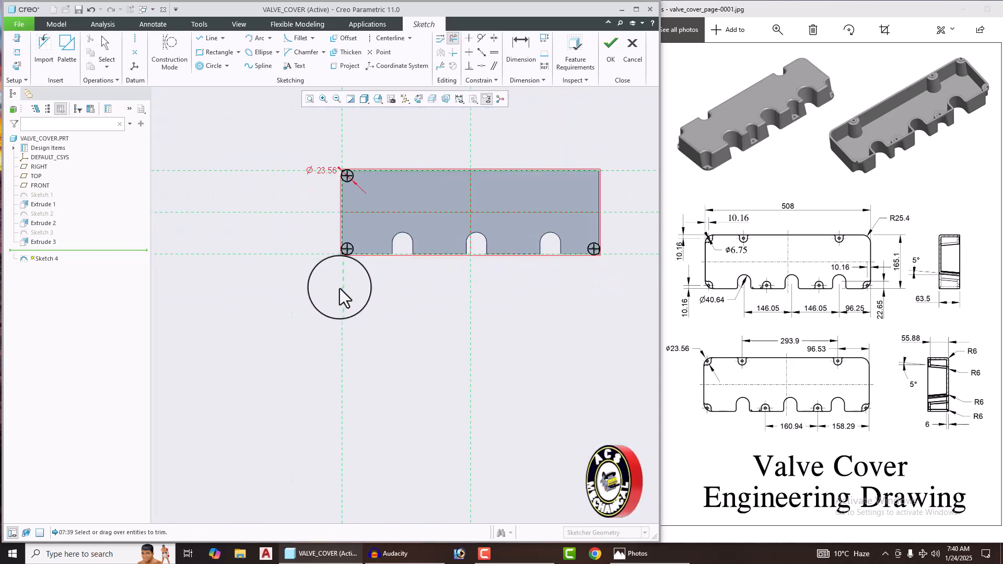
{"action": "scroll", "coordinate": [357, 203], "scroll_direction": "up", "scroll_amount": 5}
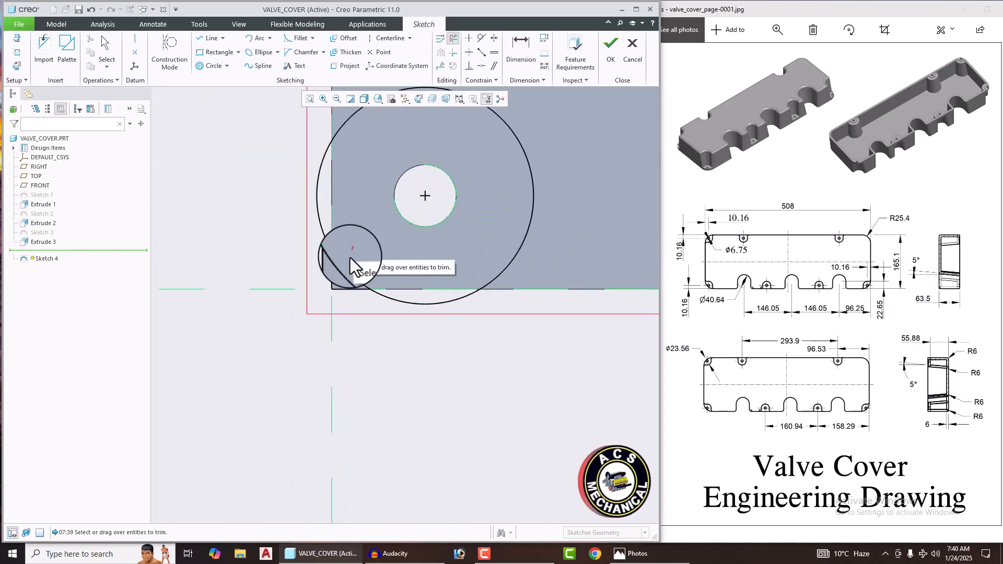
{"action": "scroll", "coordinate": [362, 412], "scroll_direction": "down", "scroll_amount": 4}
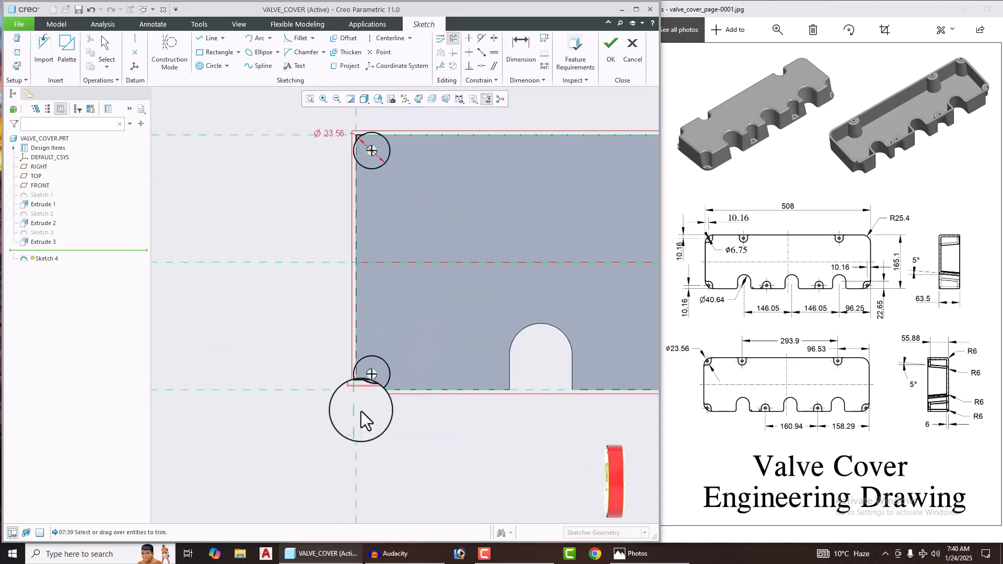
{"action": "scroll", "coordinate": [387, 221], "scroll_direction": "up", "scroll_amount": 5}
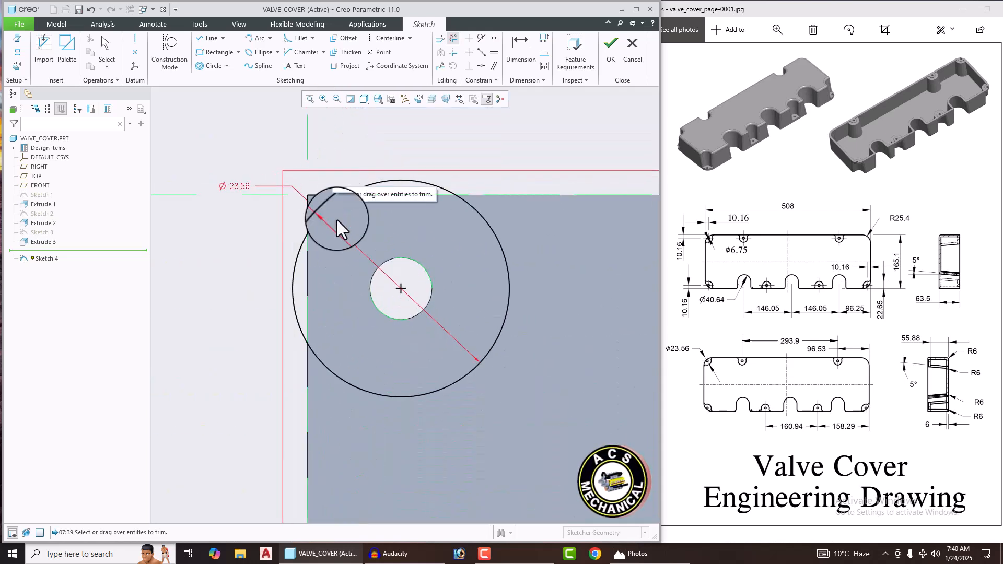
{"action": "left_click", "coordinate": [330, 212]}
{"action": "middle_click", "coordinate": [377, 131]}
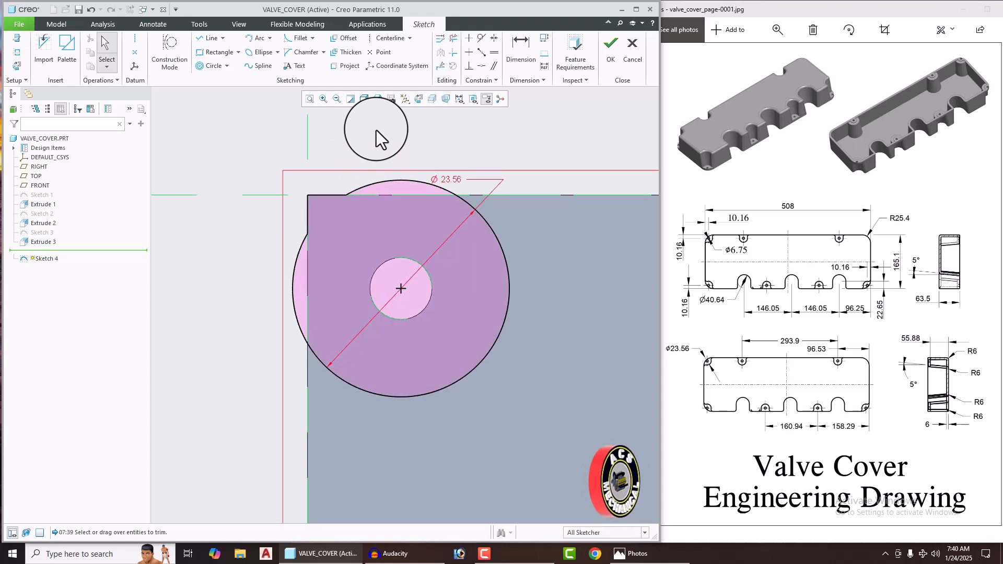
{"action": "scroll", "coordinate": [280, 132], "scroll_direction": "down", "scroll_amount": 1}
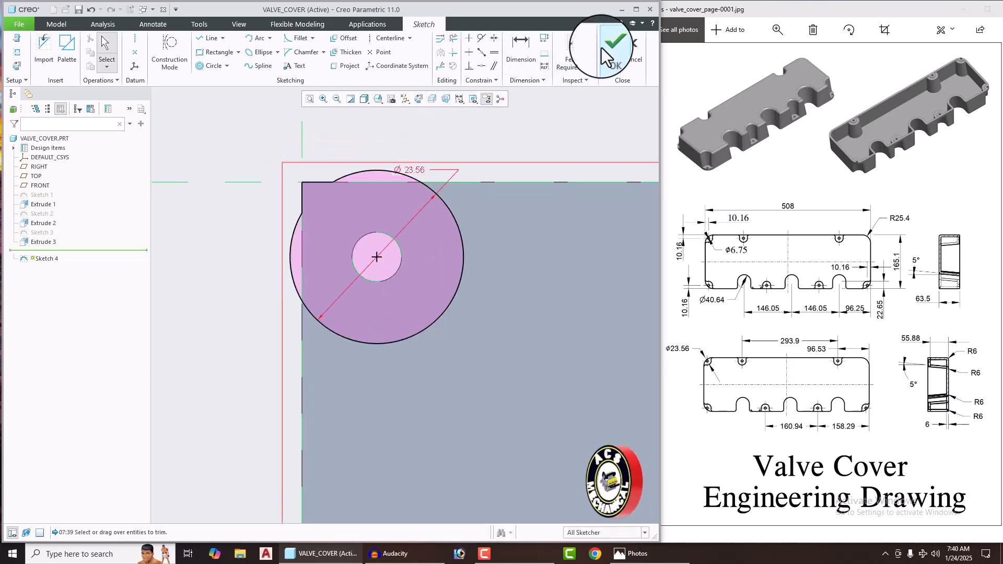
{"action": "left_click", "coordinate": [601, 48]}
Extrude the corner boss sketch into the block with reversed direction, 55.88 depth and material removal.
{"action": "scroll", "coordinate": [391, 258], "scroll_direction": "down", "scroll_amount": 8}
{"action": "scroll", "coordinate": [522, 308], "scroll_direction": "up", "scroll_amount": 2}
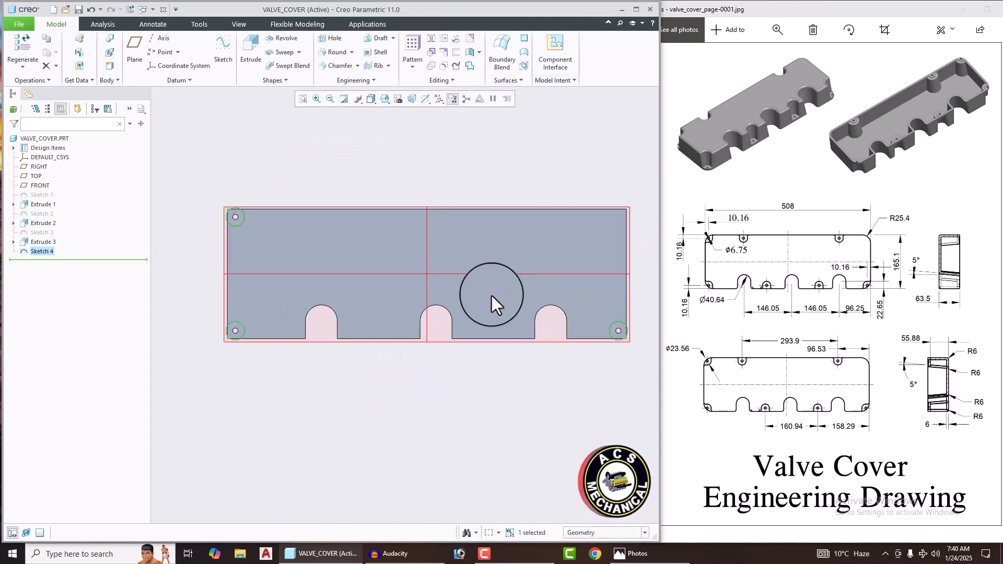
{"action": "middle_click_drag", "start_coordinate": [492, 295], "coordinate": [469, 250]}
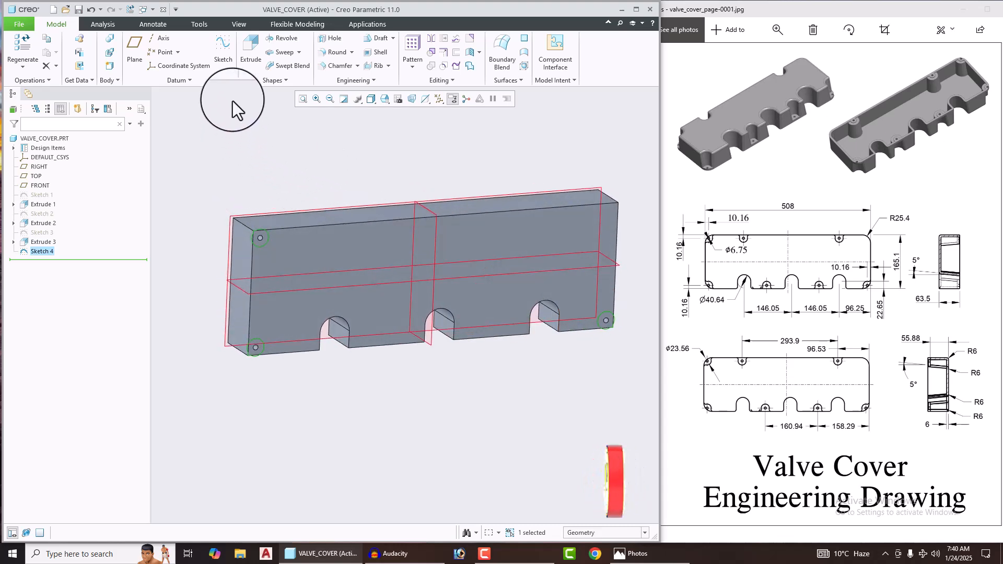
{"action": "left_click", "coordinate": [254, 58]}
{"action": "mouse_move", "coordinate": [324, 195]}
{"action": "middle_mouse_down"}
{"action": "mouse_move", "coordinate": [336, 197]}
{"action": "mouse_move", "coordinate": [327, 195]}
{"action": "middle_mouse_up"}
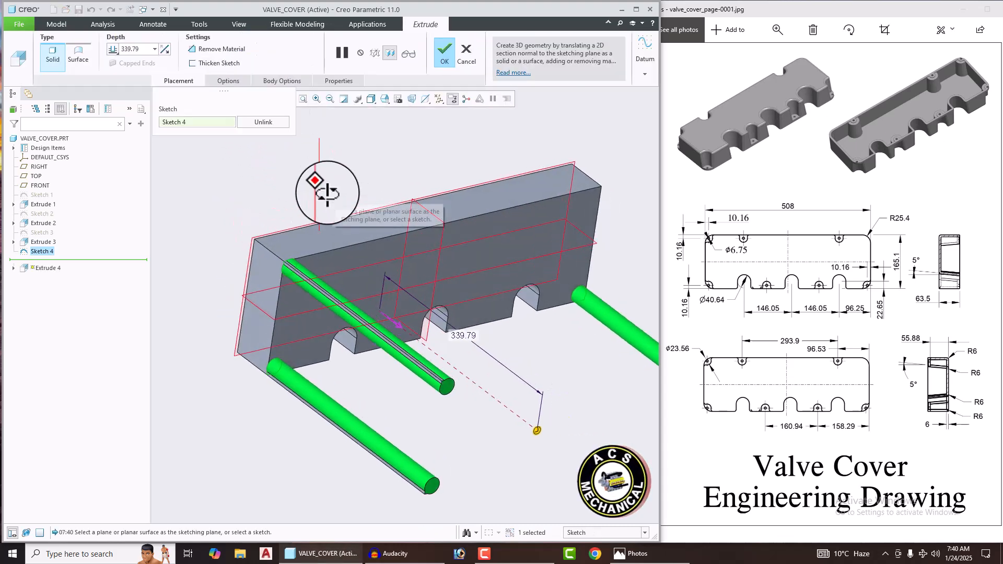
{"action": "left_click", "coordinate": [163, 51]}
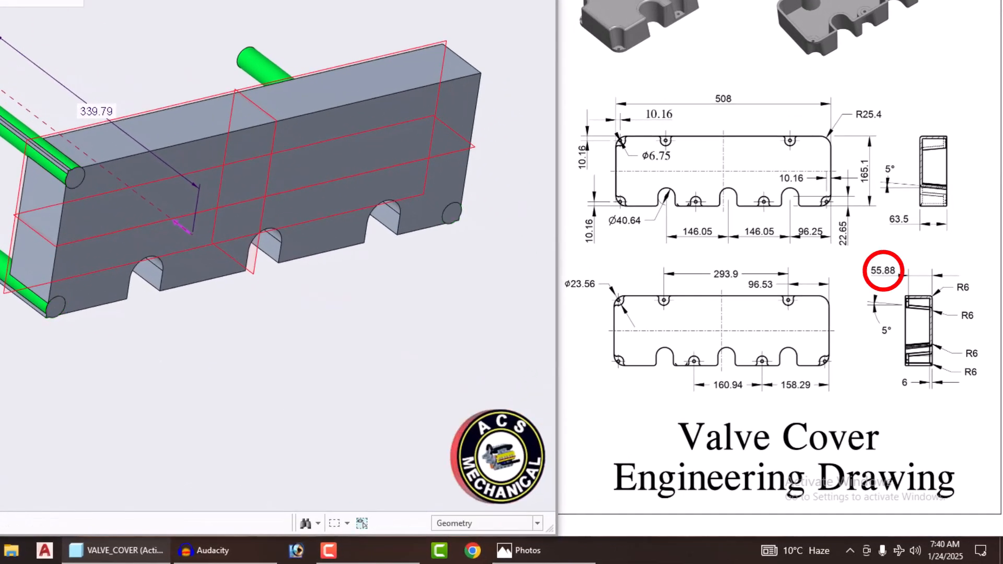
{"action": "type", "text": "55.88"}
{"action": "key", "text": "Return"}
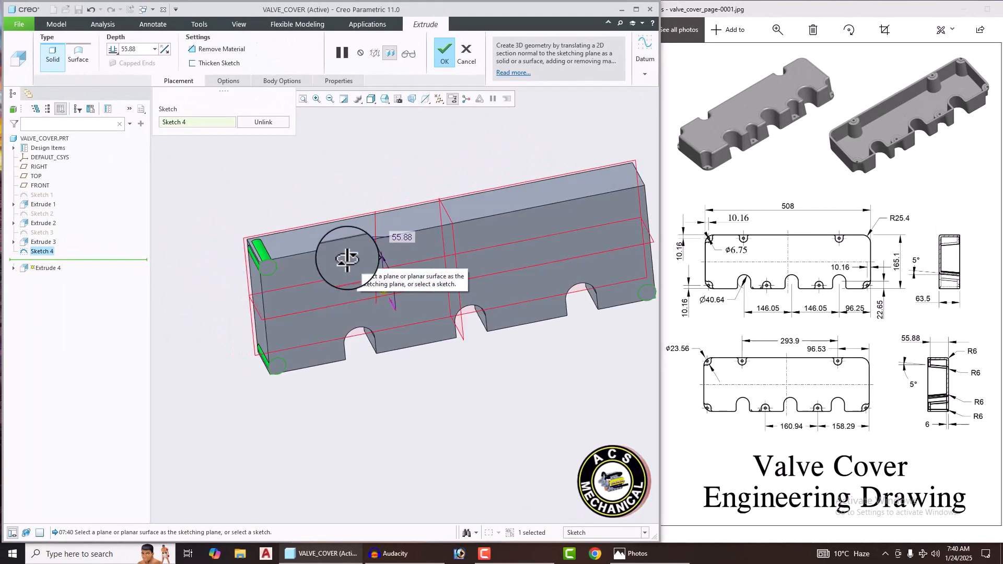
{"action": "left_click", "coordinate": [206, 51]}
{"action": "middle_click_drag", "start_coordinate": [325, 226], "coordinate": [372, 234]}
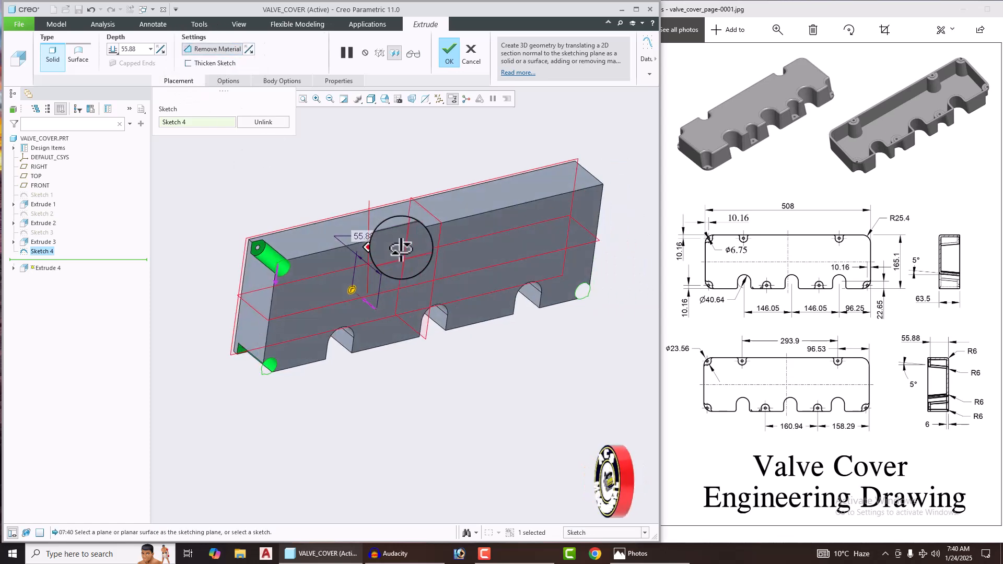
{"action": "left_click", "coordinate": [446, 61]}
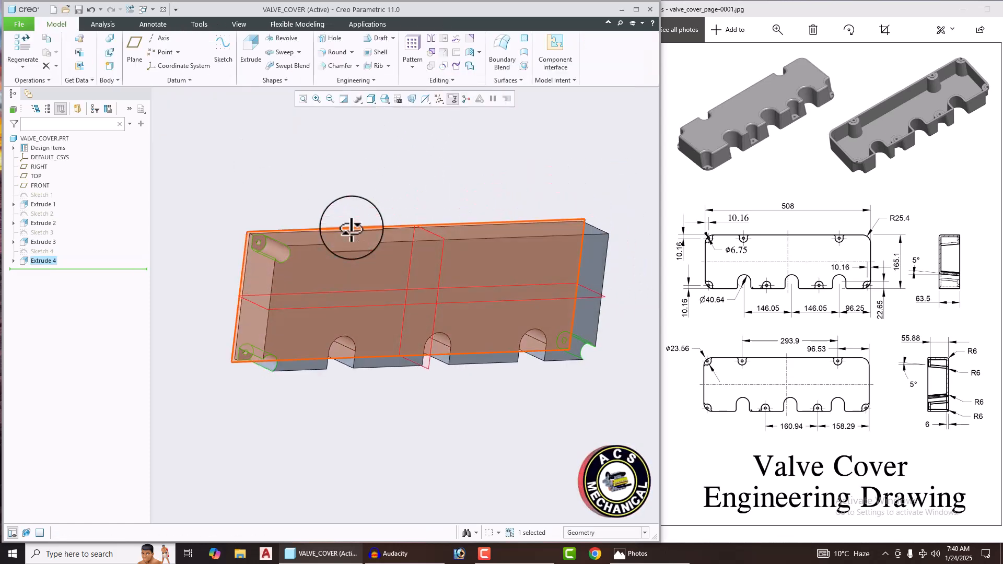
Start a new sketch on the block's large slotted face.
{"action": "scroll", "coordinate": [352, 228], "scroll_direction": "down", "scroll_amount": 1}
{"action": "left_click", "coordinate": [358, 203]}
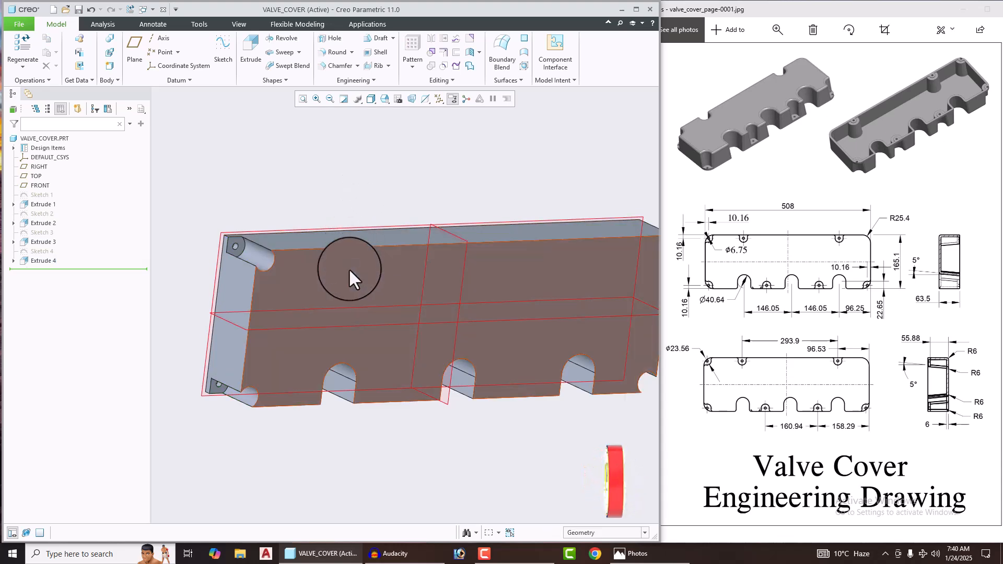
{"action": "left_click", "coordinate": [349, 268]}
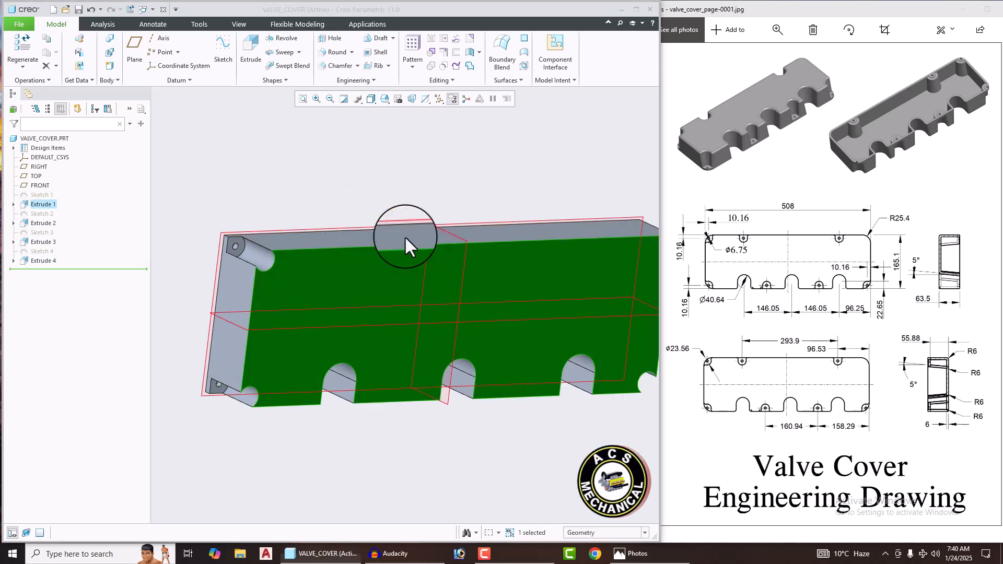
{"action": "left_click", "coordinate": [406, 237]}
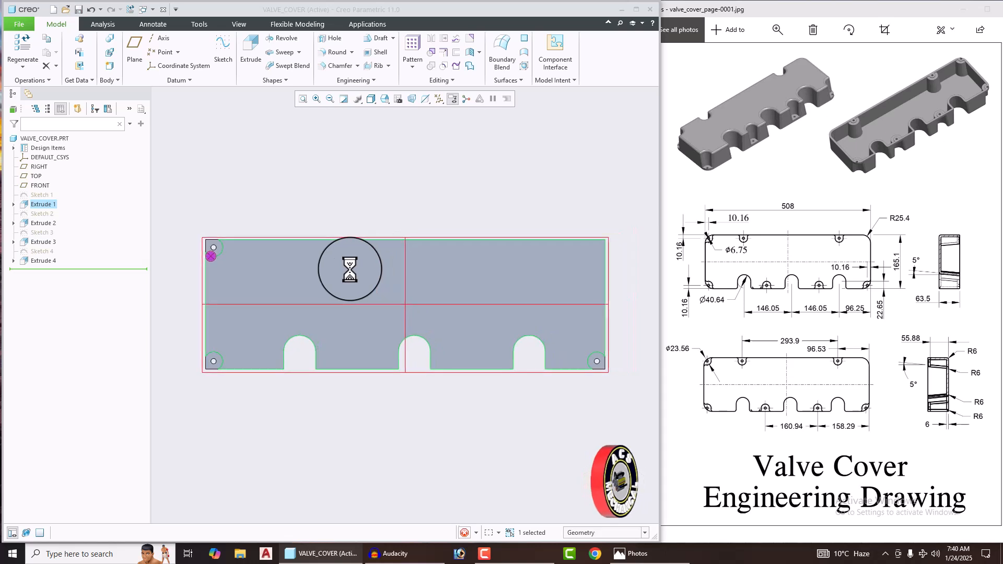
{"action": "scroll", "coordinate": [300, 262], "scroll_direction": "down", "scroll_amount": 1}
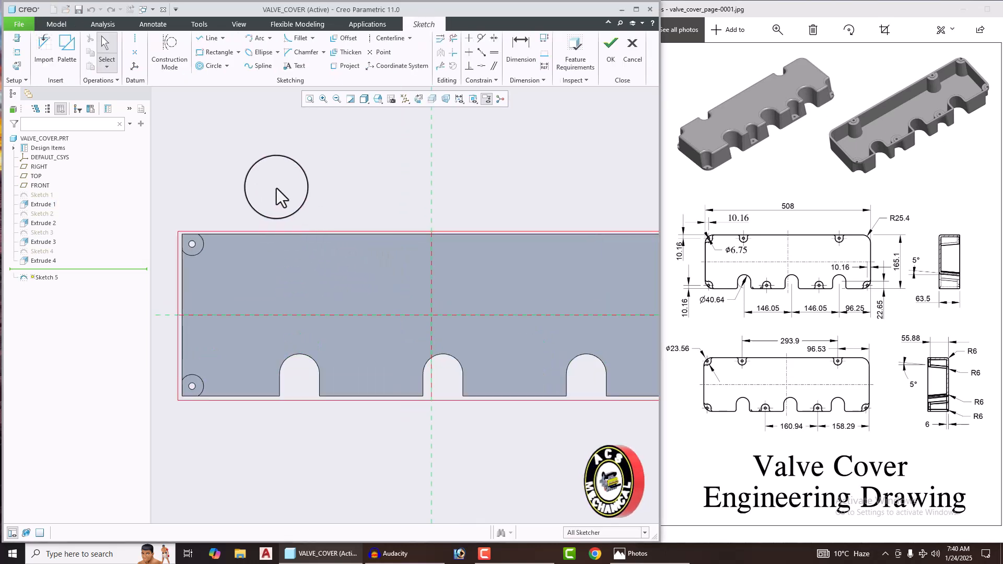
Draw horizontal datum centerlines through the centers of the upper-left and lower-left corner holes.
{"action": "left_click", "coordinate": [131, 41]}
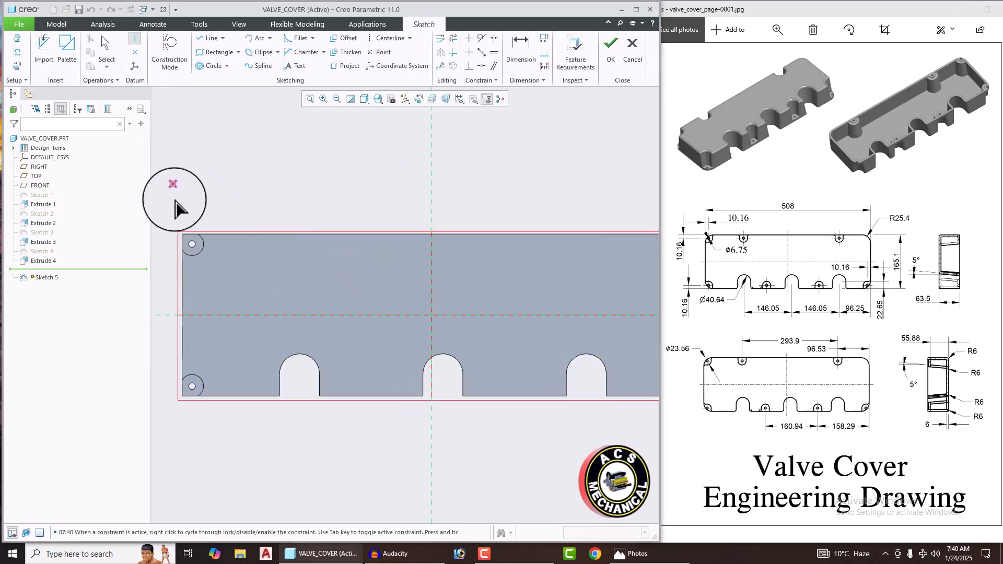
{"action": "scroll", "coordinate": [179, 225], "scroll_direction": "down", "scroll_amount": 2}
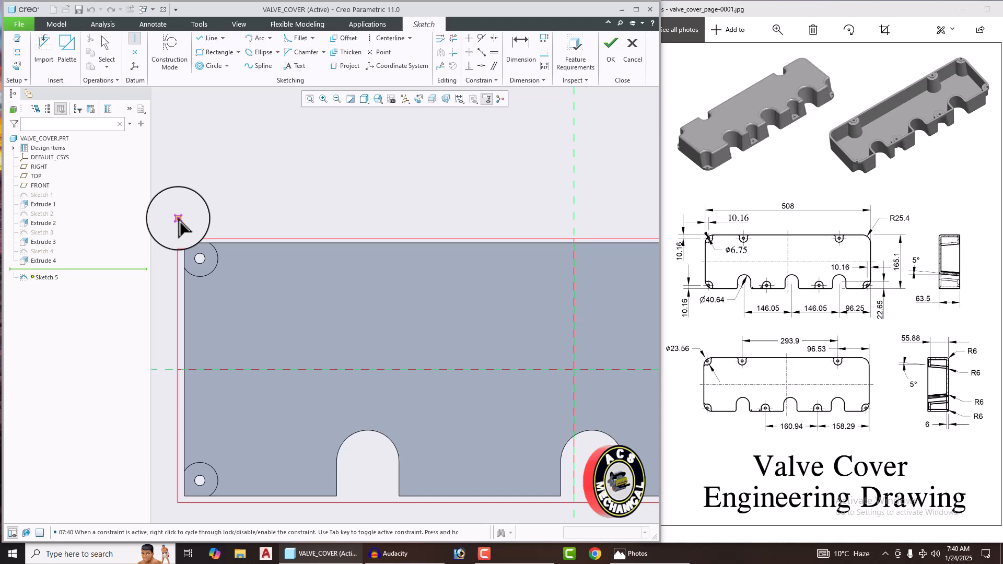
{"action": "left_click", "coordinate": [213, 282]}
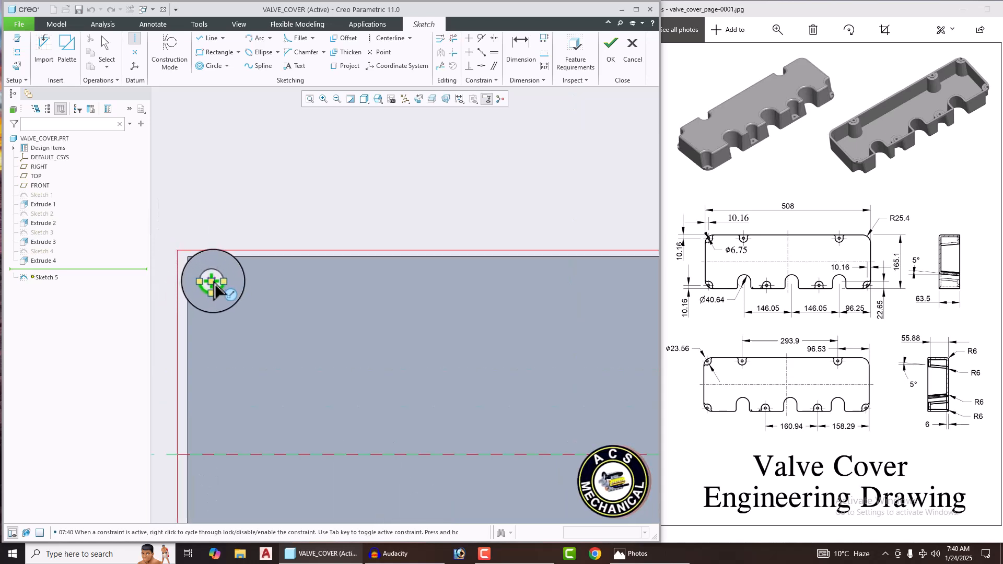
{"action": "left_click", "coordinate": [300, 280]}
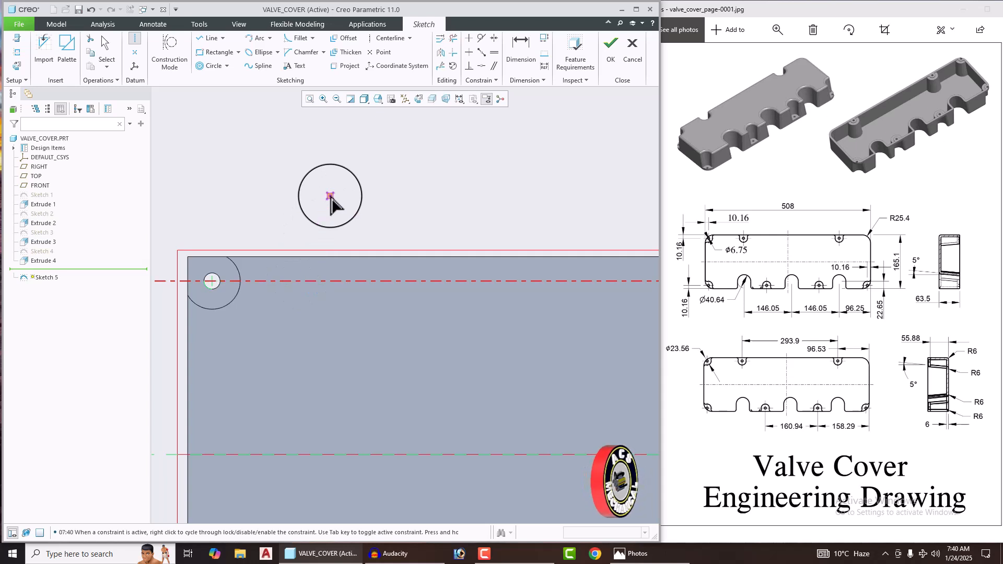
{"action": "scroll", "coordinate": [322, 179], "scroll_direction": "up", "scroll_amount": 1}
{"action": "scroll", "coordinate": [322, 179], "scroll_direction": "up", "scroll_amount": 1}
{"action": "scroll", "coordinate": [269, 358], "scroll_direction": "down", "scroll_amount": 1}
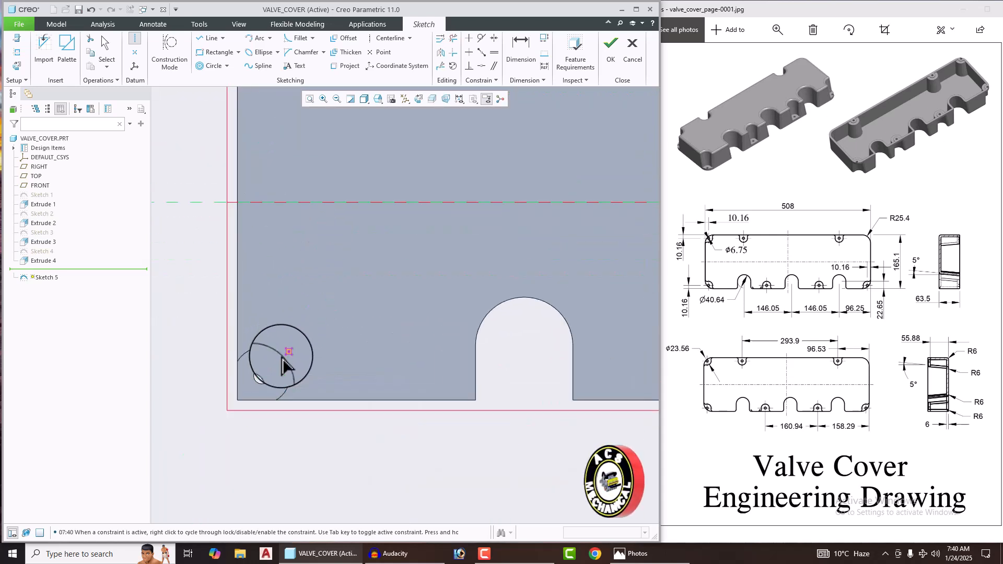
{"action": "left_click", "coordinate": [262, 376]}
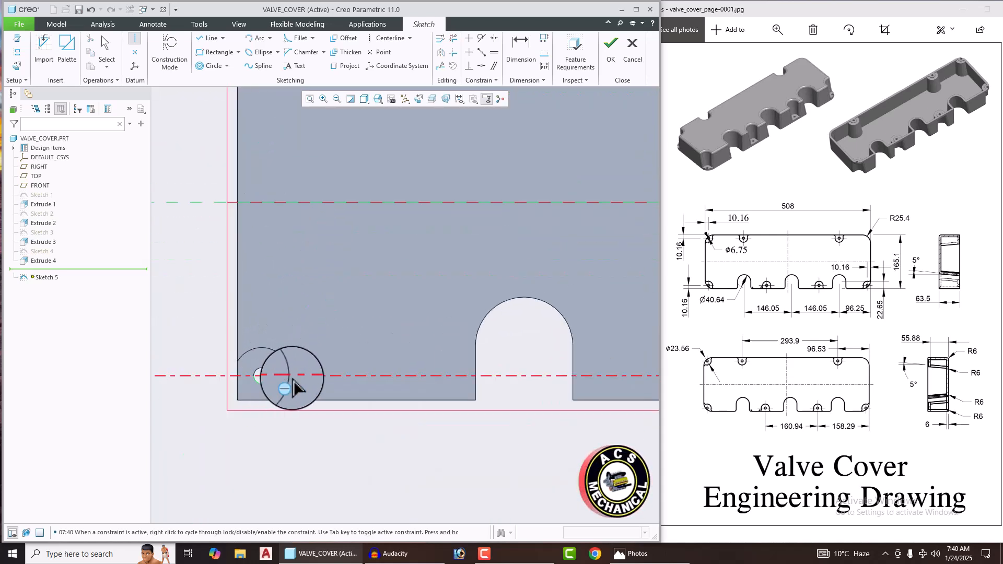
{"action": "left_click", "coordinate": [404, 377]}
{"action": "middle_click", "coordinate": [539, 353]}
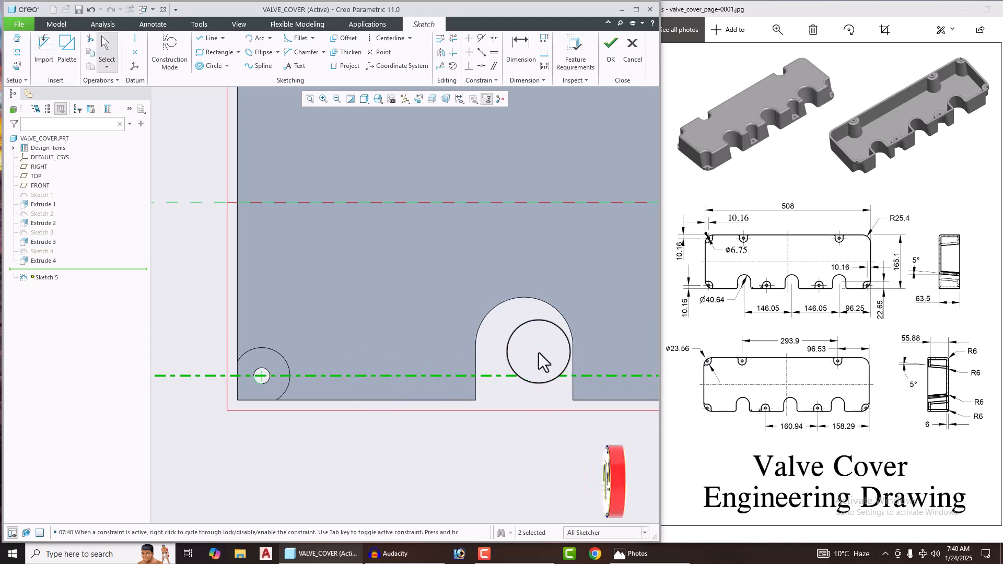
Draw two equal small circles centered on the upper datum centerline, one on each side of the vertical reference.
{"action": "left_click", "coordinate": [538, 353]}
{"action": "scroll", "coordinate": [440, 363], "scroll_direction": "up", "scroll_amount": 5}
{"action": "scroll", "coordinate": [544, 360], "scroll_direction": "down", "scroll_amount": 2}
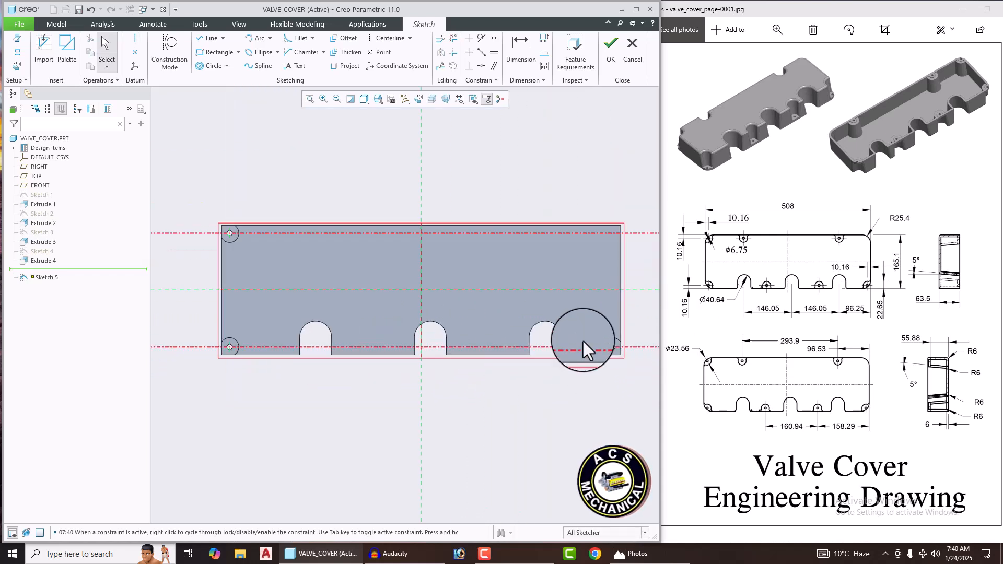
{"action": "left_click", "coordinate": [228, 61]}
{"action": "left_click", "coordinate": [228, 79]}
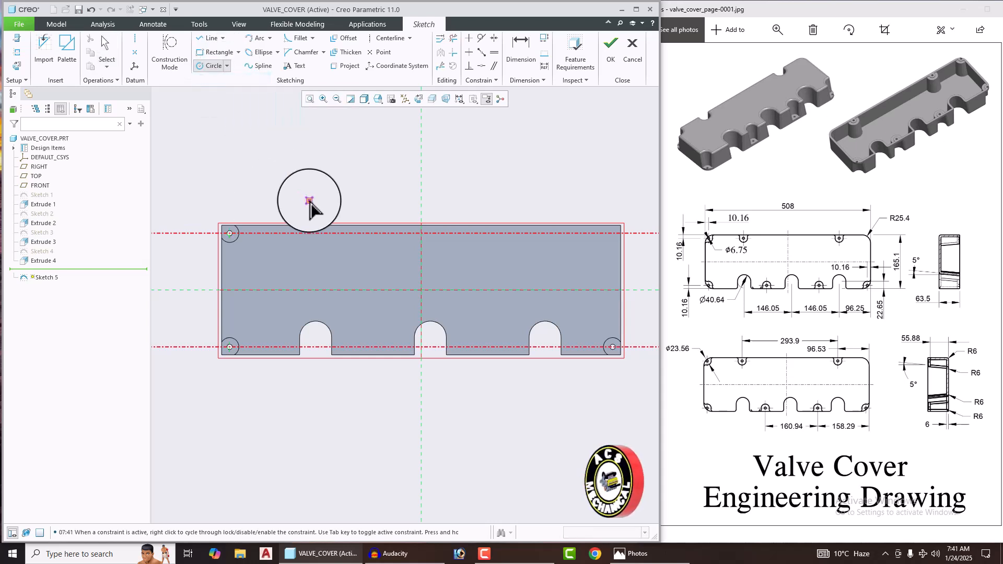
{"action": "scroll", "coordinate": [314, 219], "scroll_direction": "down", "scroll_amount": 3}
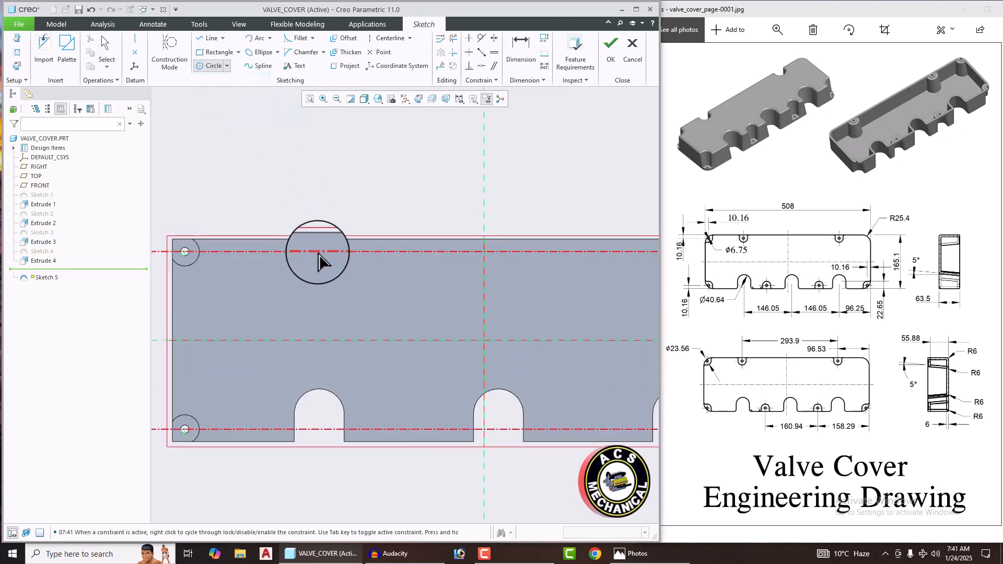
{"action": "left_click", "coordinate": [317, 252]}
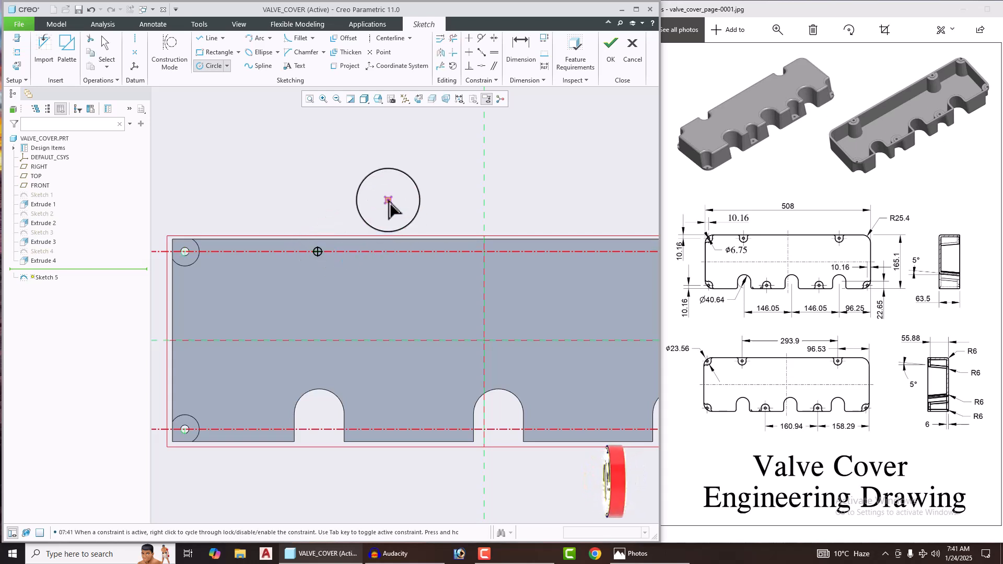
{"action": "scroll", "coordinate": [386, 202], "scroll_direction": "up", "scroll_amount": 3}
{"action": "scroll", "coordinate": [523, 212], "scroll_direction": "down", "scroll_amount": 3}
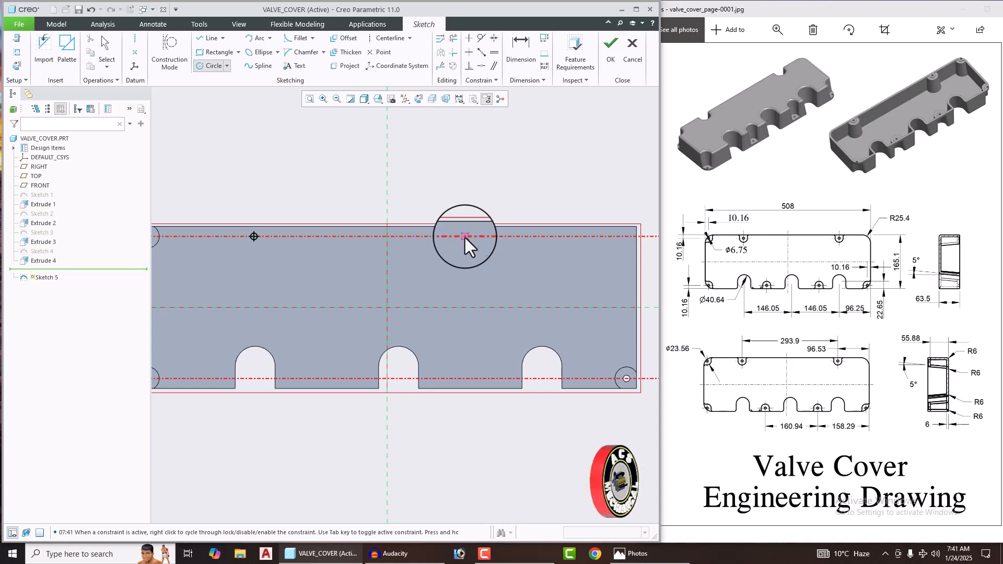
{"action": "left_click", "coordinate": [466, 238]}
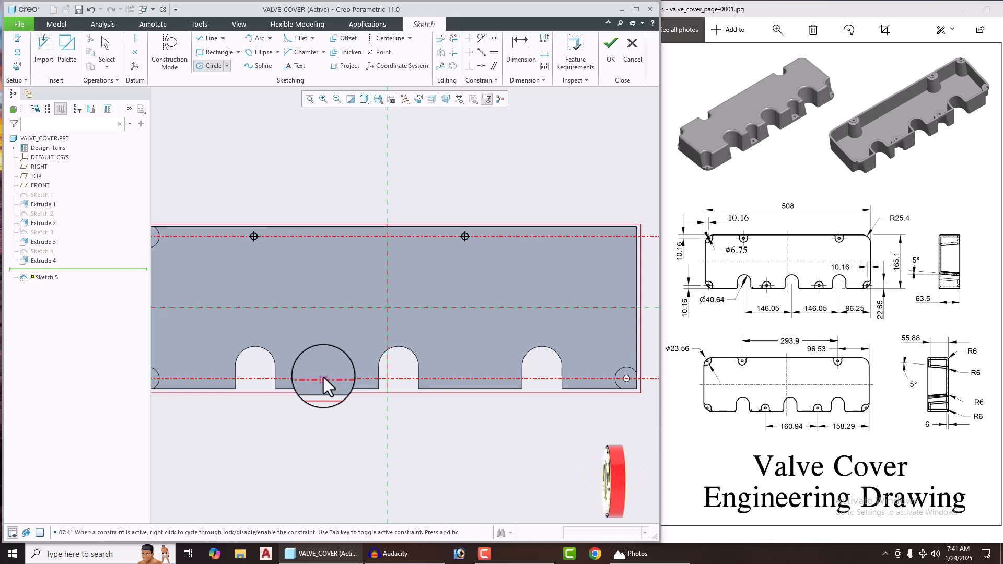
Draw two matching small circles on the lower datum centerline, each centered between neighbouring slots.
{"action": "left_click", "coordinate": [324, 378]}
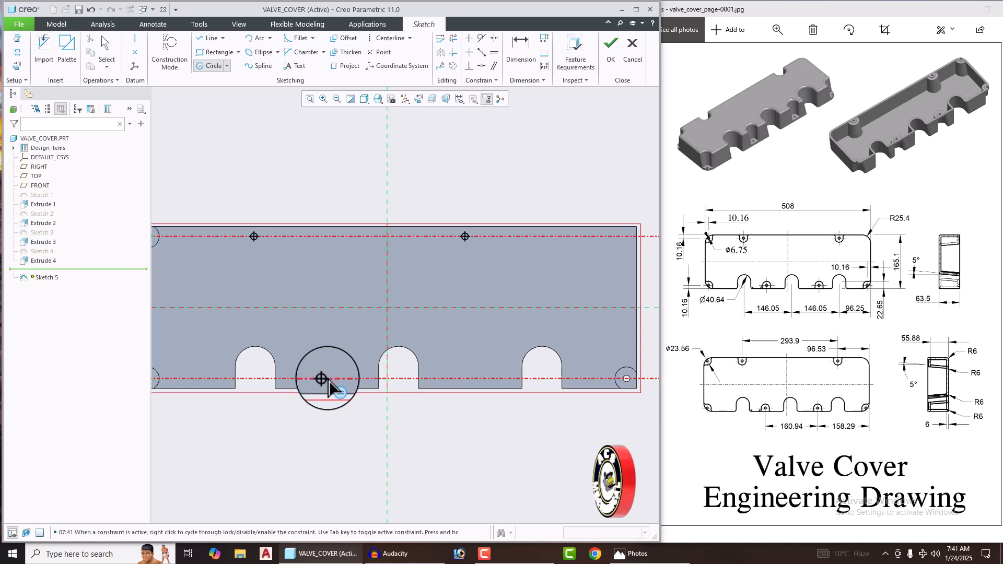
{"action": "left_click", "coordinate": [483, 378]}
{"action": "middle_click", "coordinate": [526, 194]}
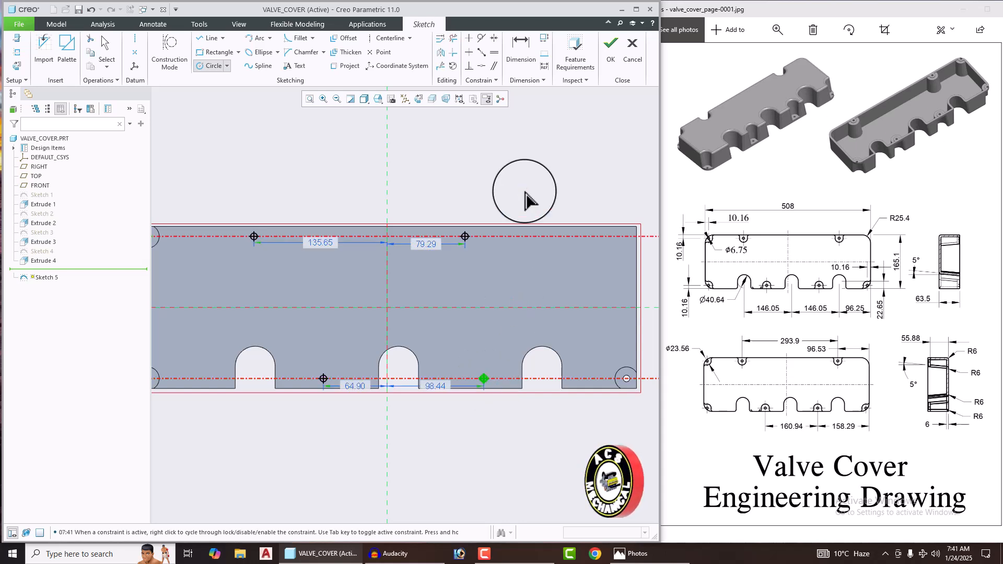
Dimension the upper-right circle's center from the block's right edge as 96.25.
{"action": "left_click", "coordinate": [520, 56]}
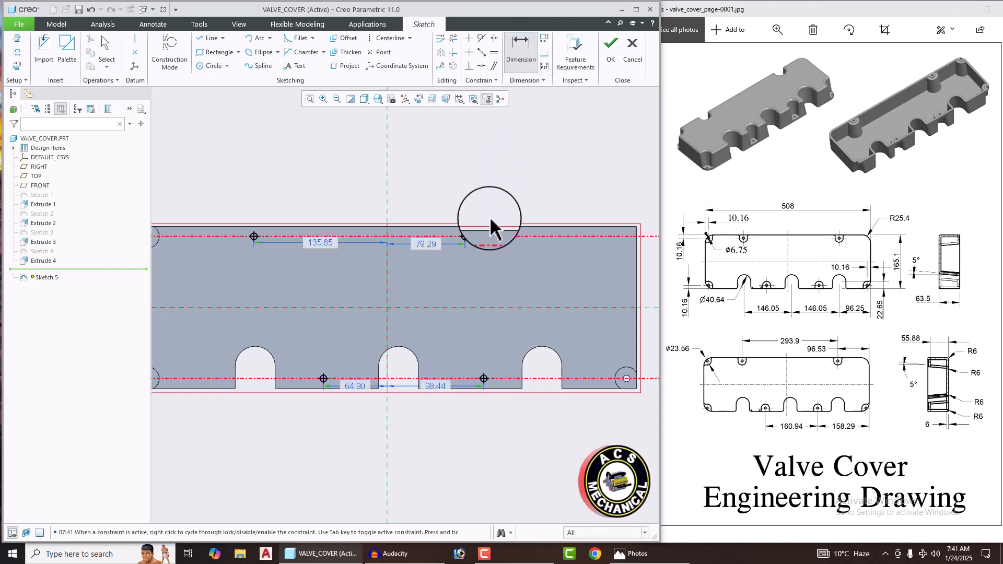
{"action": "scroll", "coordinate": [490, 219], "scroll_direction": "down", "scroll_amount": 2}
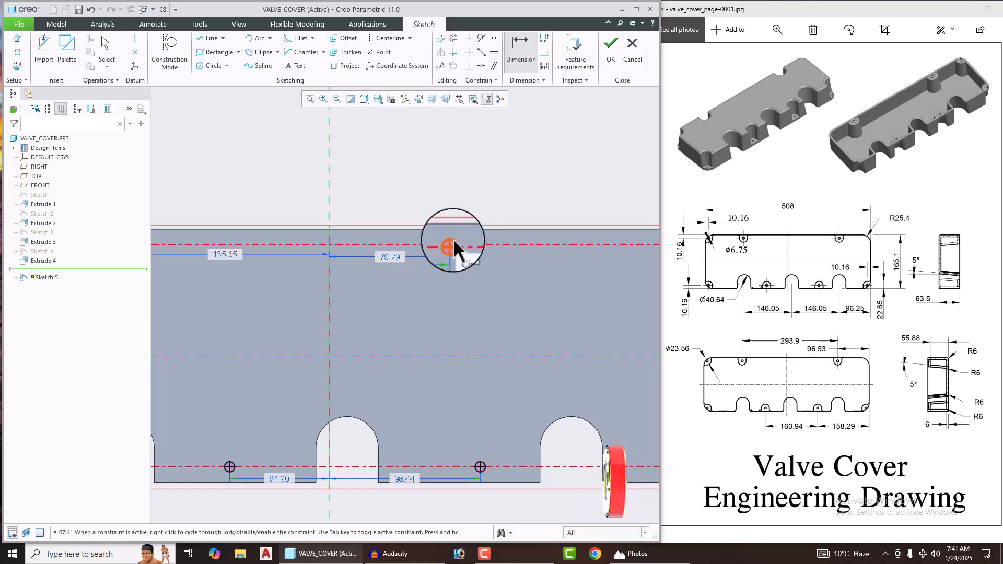
{"action": "scroll", "coordinate": [450, 244], "scroll_direction": "up", "scroll_amount": 3}
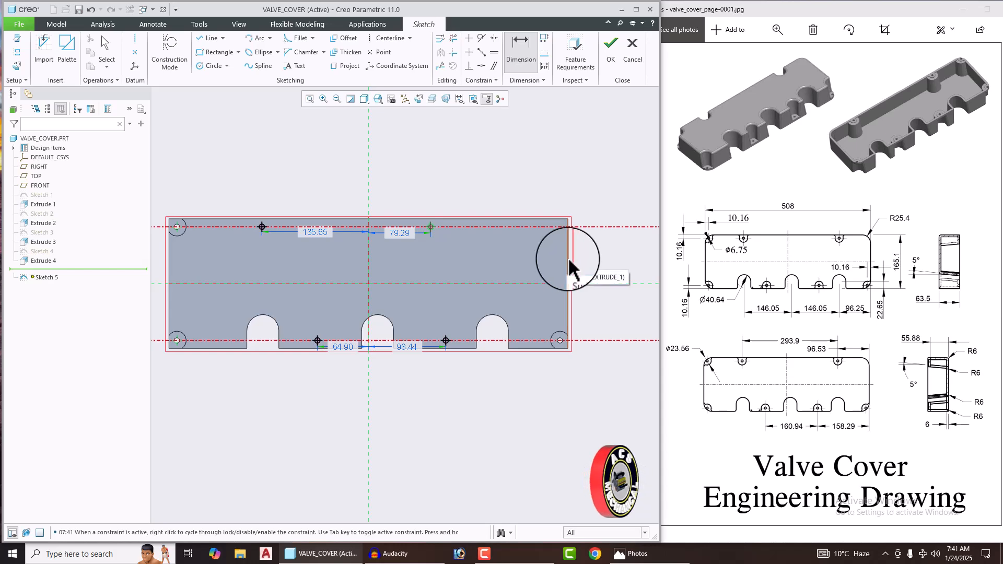
{"action": "middle_click", "coordinate": [498, 159]}
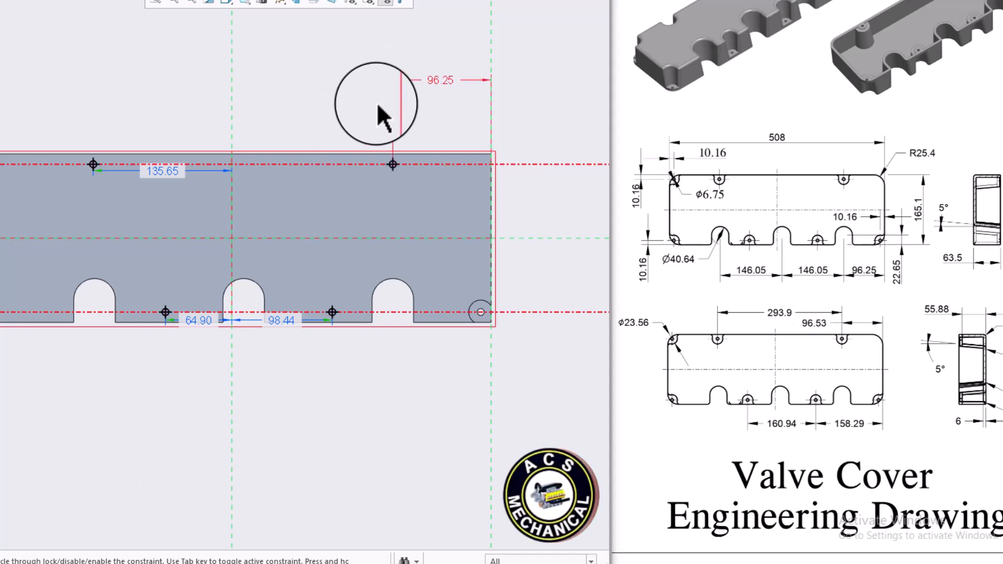
Dimension the horizontal distance between the two upper circle centers as 293.9.
{"action": "scroll", "coordinate": [361, 125], "scroll_direction": "up", "scroll_amount": 2}
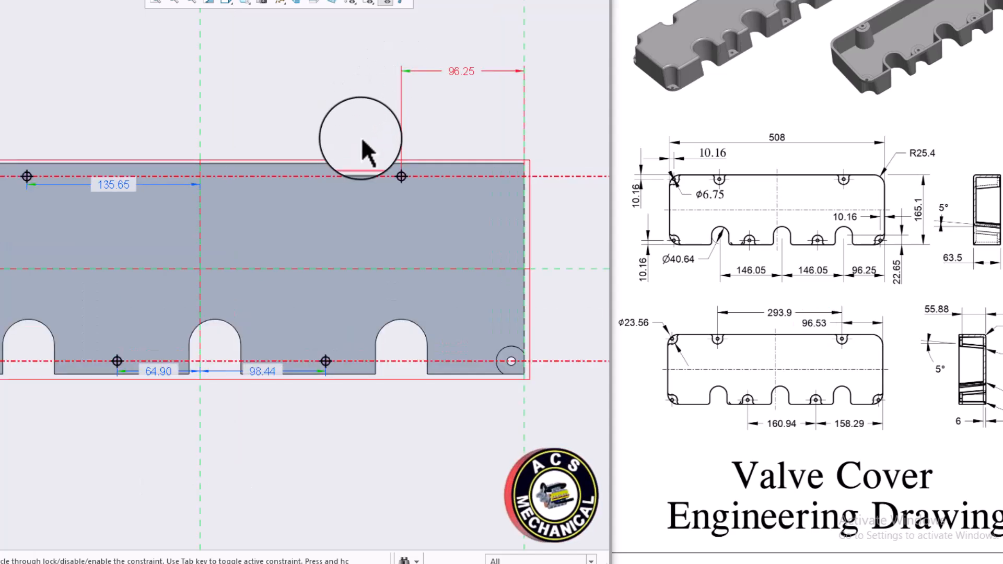
{"action": "left_click", "coordinate": [402, 175]}
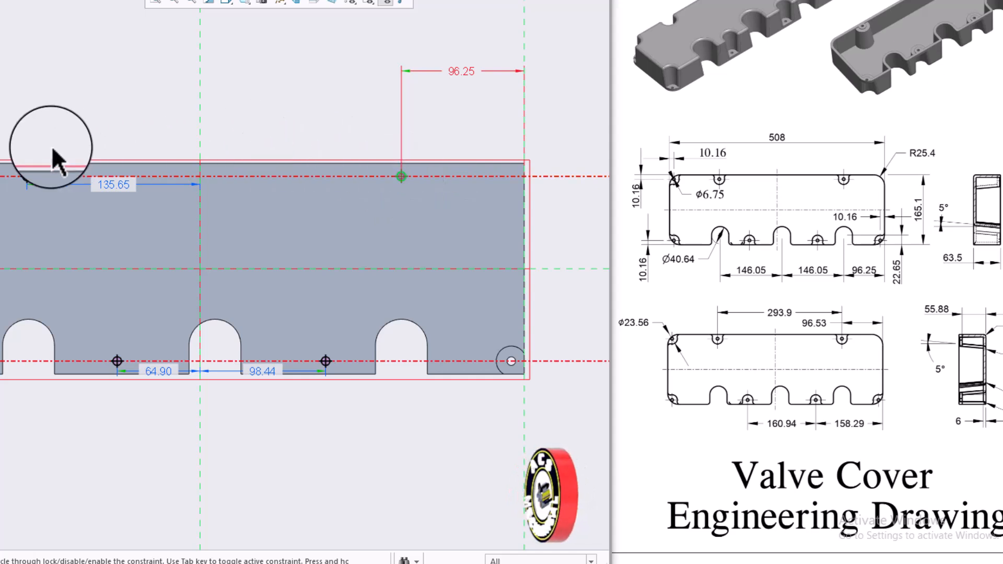
{"action": "left_click", "coordinate": [27, 174]}
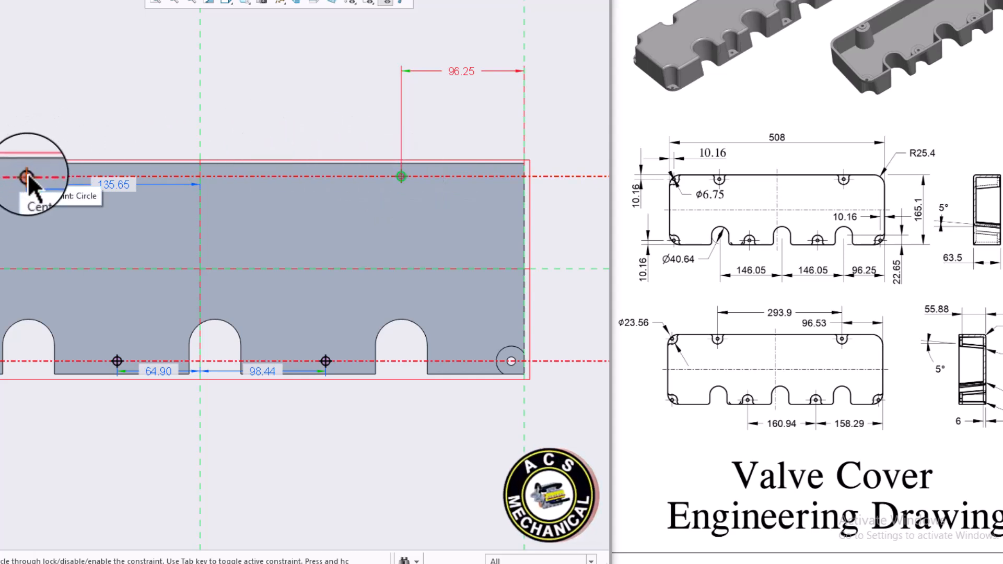
{"action": "left_click", "coordinate": [268, 126]}
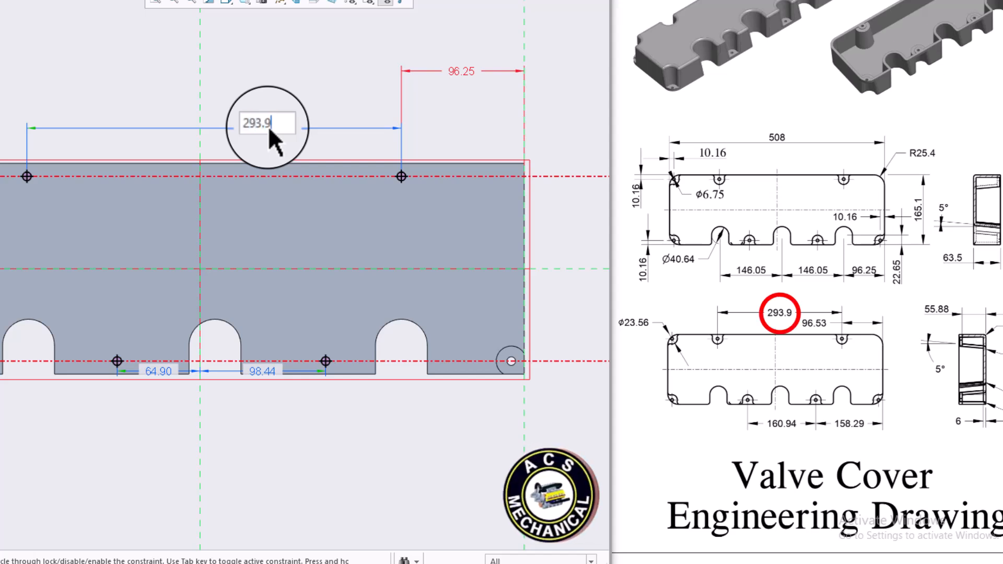
{"action": "key", "text": "Return"}
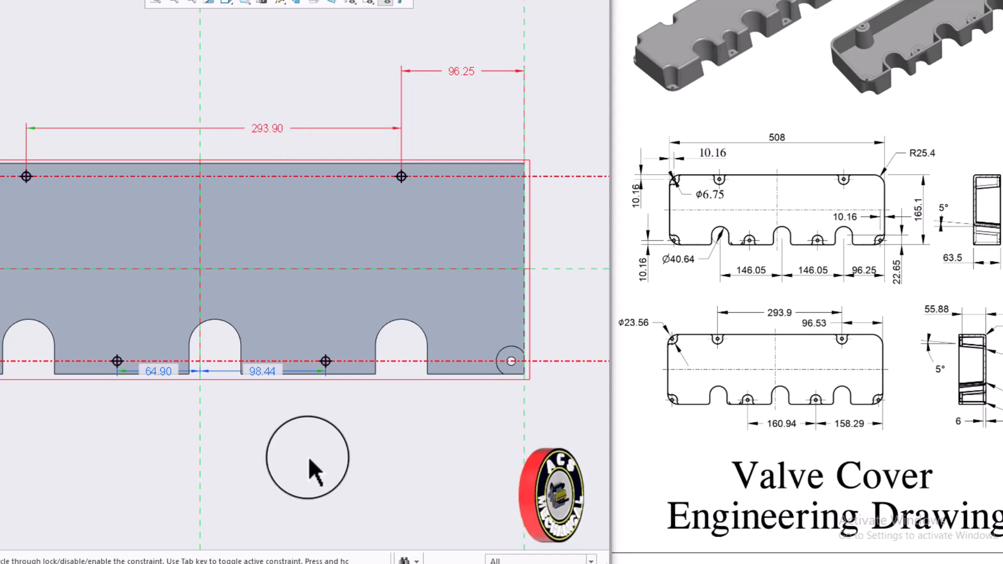
Dimension the lower-right circle's center from the block's right edge as 158.29.
{"action": "left_click", "coordinate": [326, 361]}
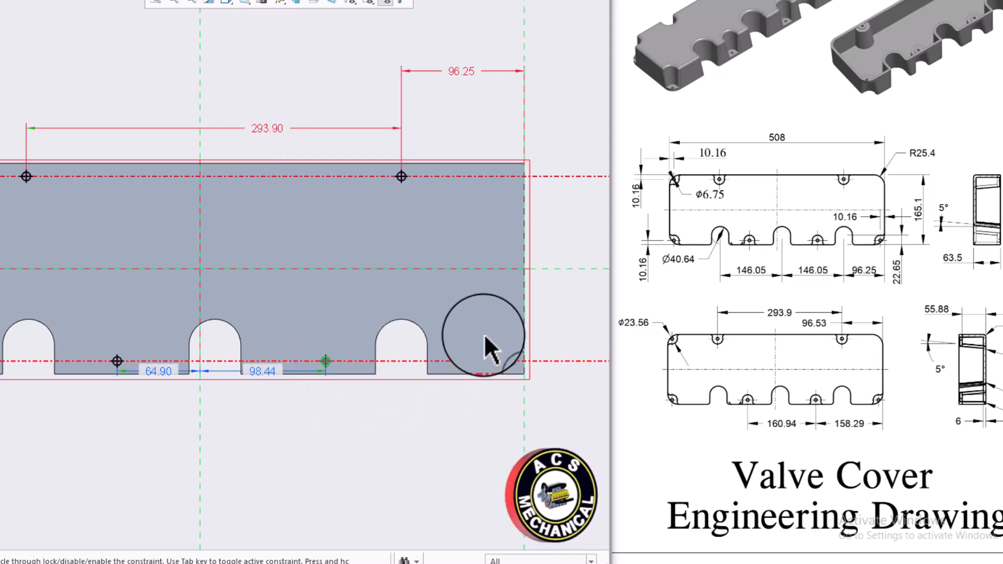
{"action": "left_click", "coordinate": [525, 328]}
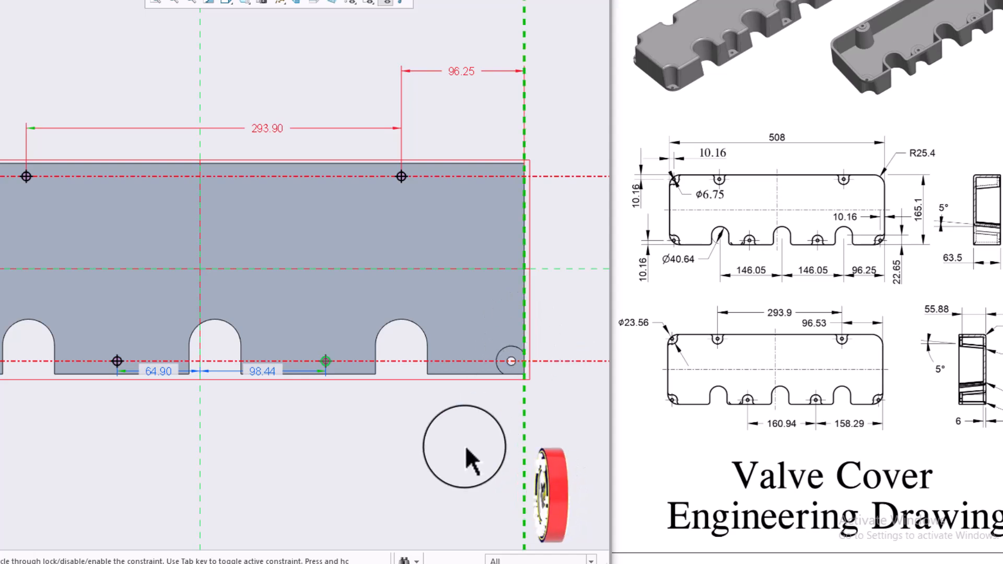
{"action": "left_click", "coordinate": [466, 445]}
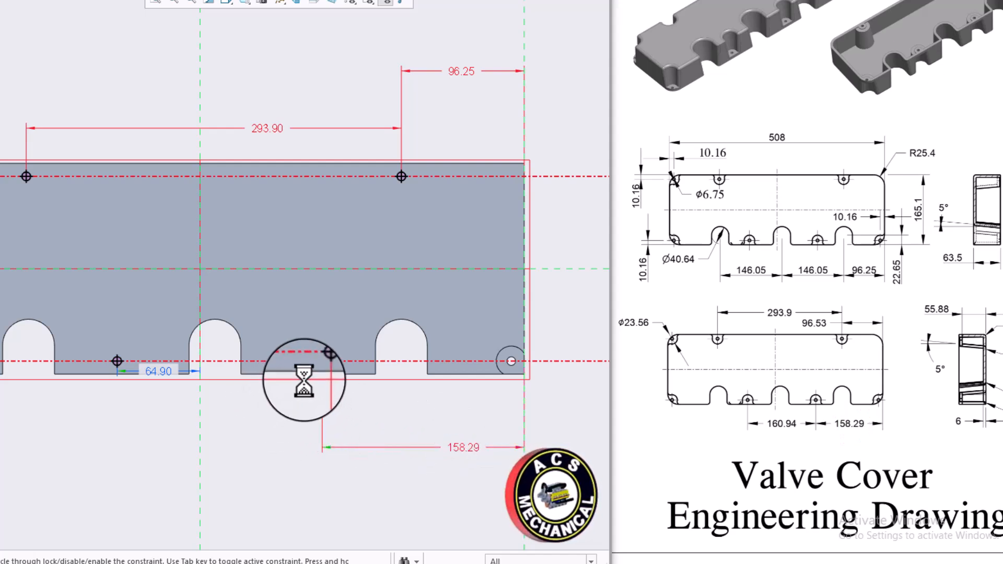
Dimension the distance between the two lower circle centers as 160.94 and finish the sketch.
{"action": "left_click", "coordinate": [322, 361]}
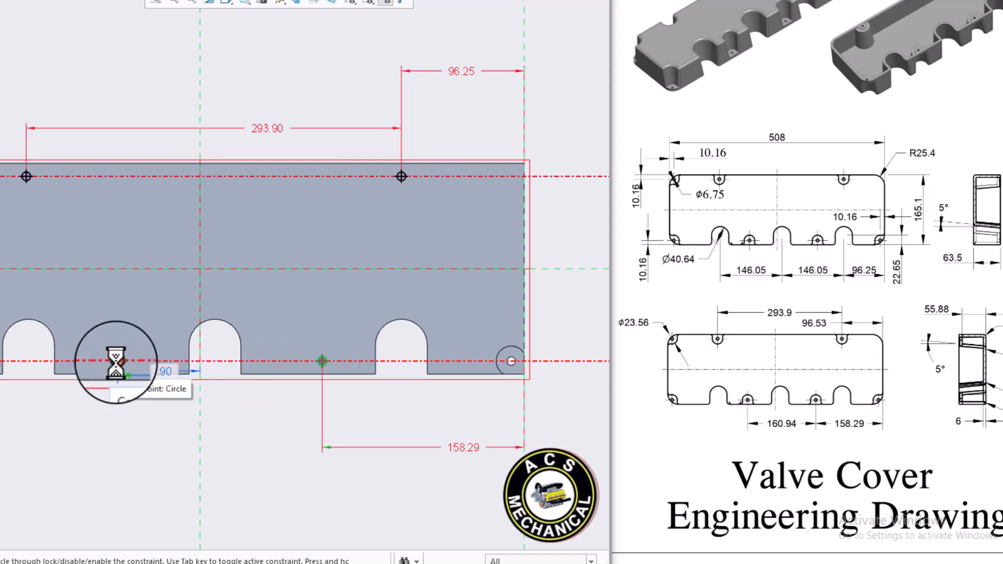
{"action": "left_click", "coordinate": [116, 361]}
{"action": "middle_click", "coordinate": [287, 460]}
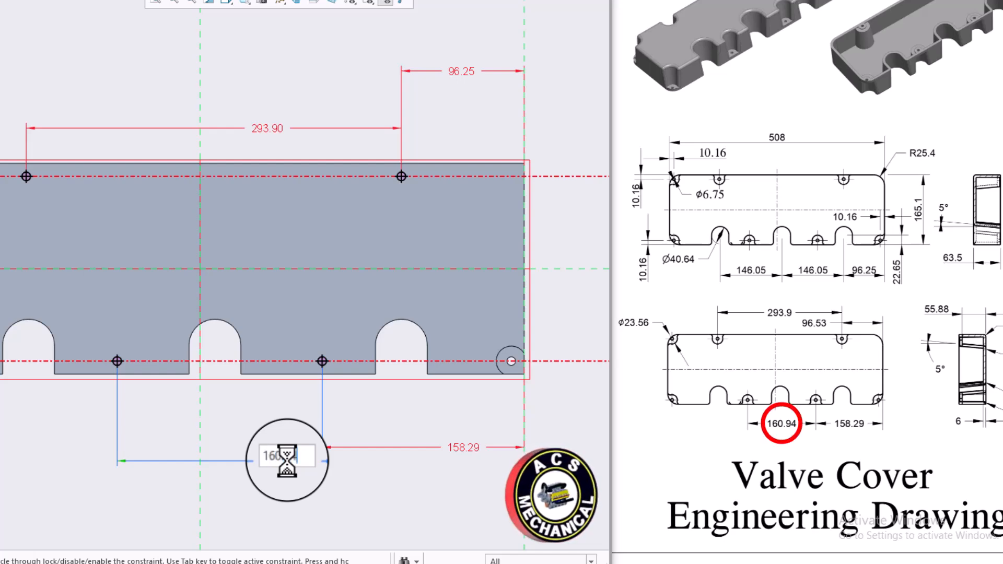
{"action": "key", "text": "Return"}
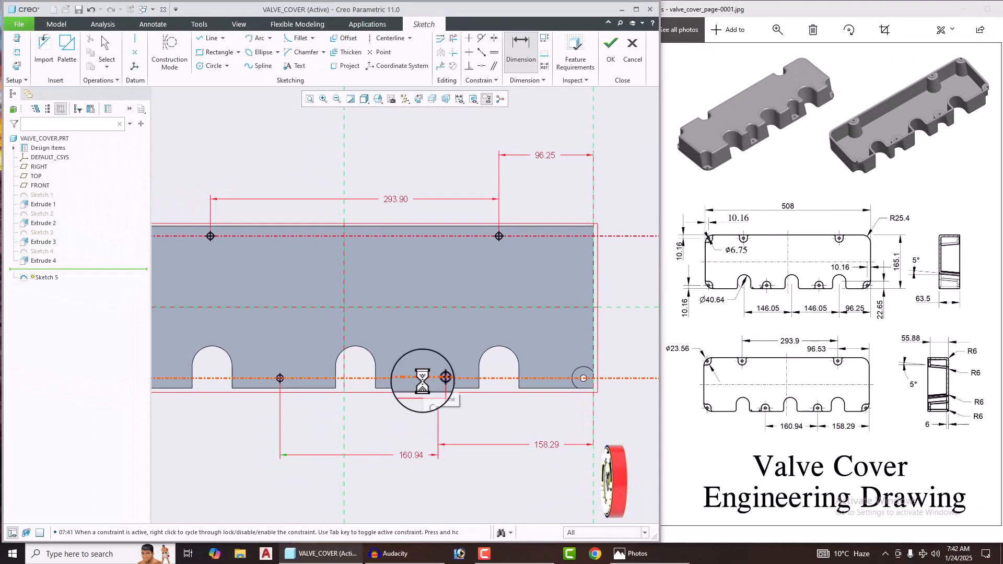
{"action": "left_click", "coordinate": [613, 56]}
Extrude the four edge-hole circles into the block with reversed direction, 226.09 depth and material removal.
{"action": "middle_click_drag", "start_coordinate": [406, 278], "coordinate": [463, 307]}
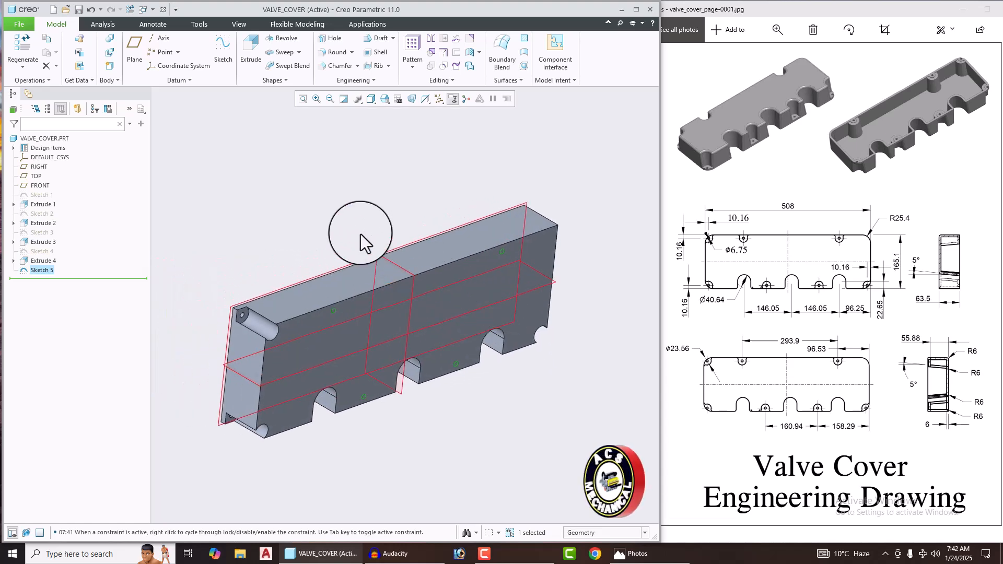
{"action": "left_click", "coordinate": [246, 63]}
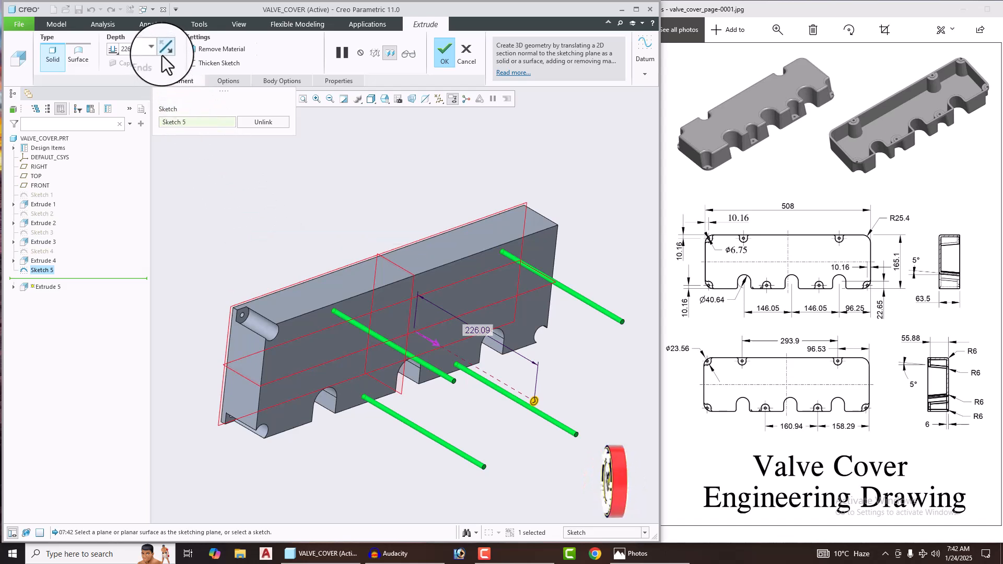
{"action": "left_click", "coordinate": [163, 52]}
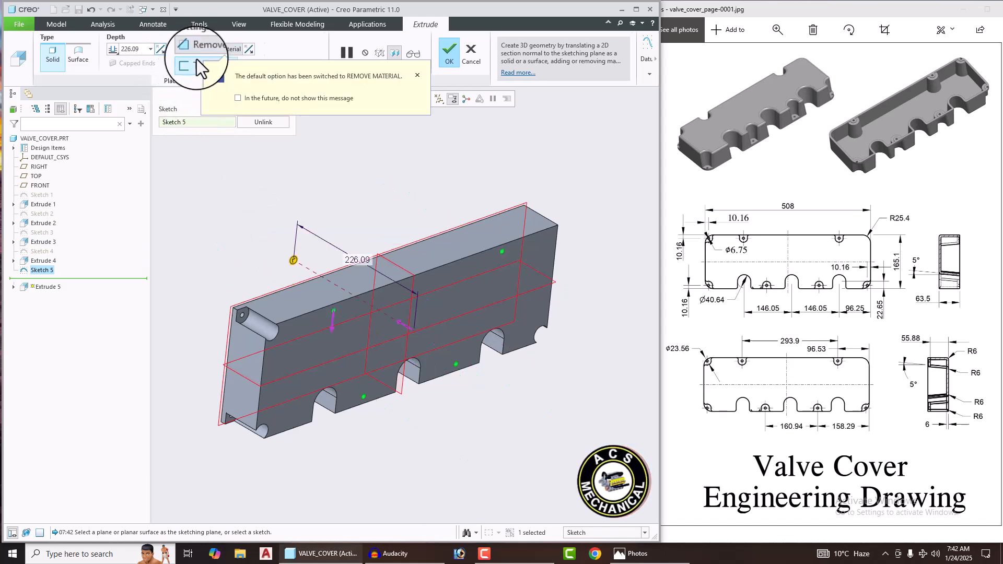
{"action": "mouse_move", "coordinate": [382, 263]}
{"action": "middle_mouse_down"}
{"action": "mouse_move", "coordinate": [358, 262]}
{"action": "mouse_move", "coordinate": [377, 260]}
{"action": "middle_mouse_up"}
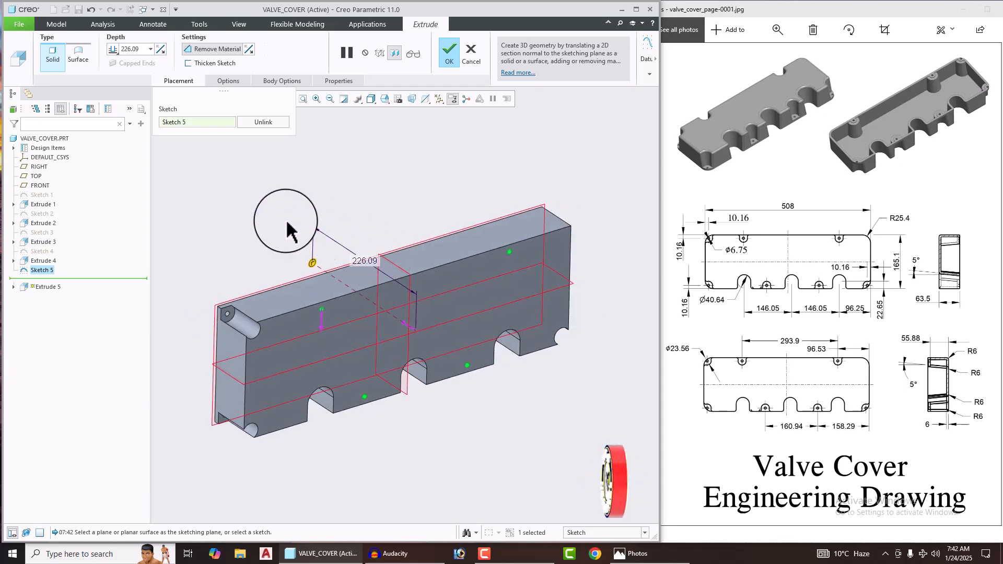
{"action": "left_click", "coordinate": [444, 58]}
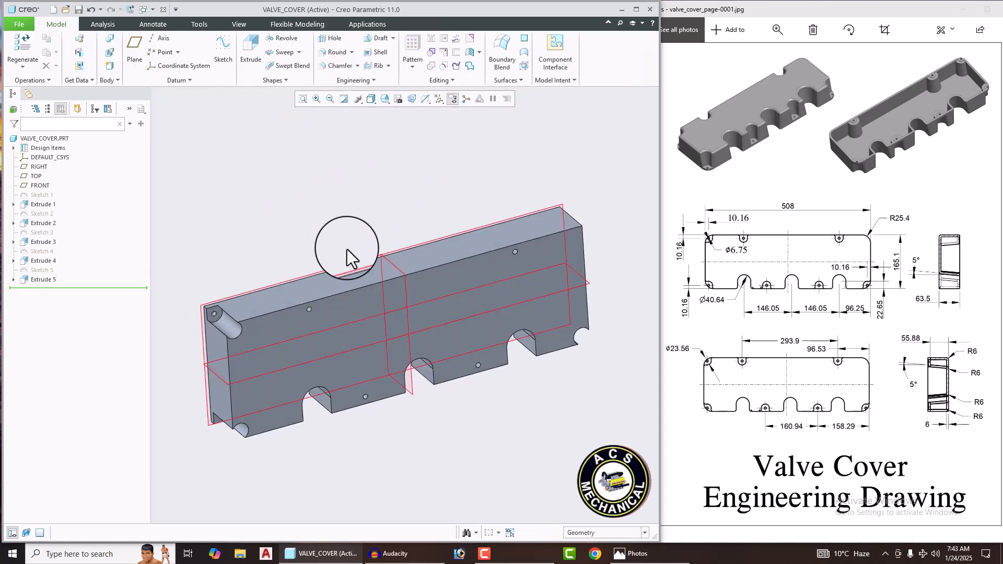
Start a sketch on the large slotted face and draw a concentric circle about 25 in diameter around the upper-left edge hole.
{"action": "left_click", "coordinate": [349, 303]}
{"action": "left_click", "coordinate": [403, 274]}
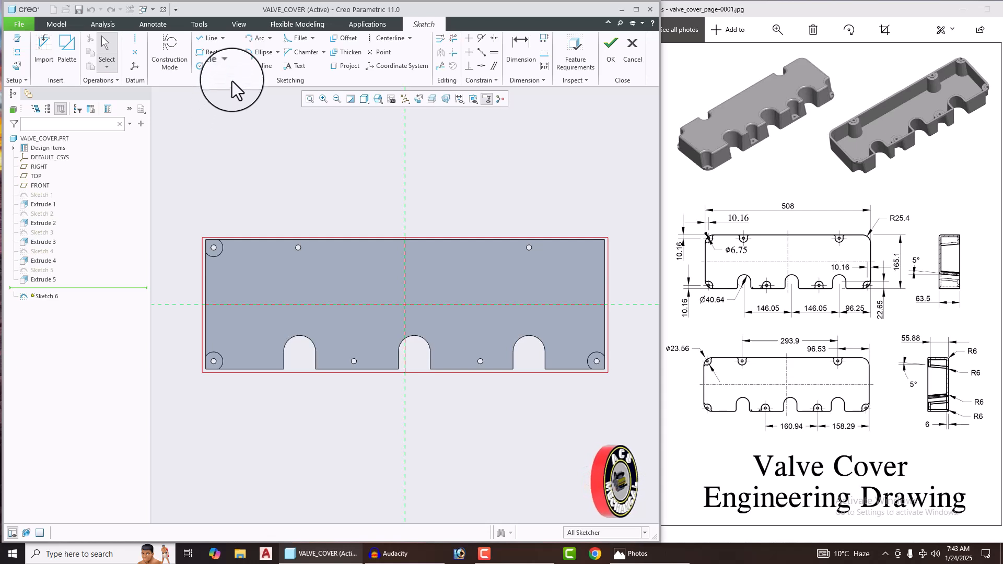
{"action": "left_click", "coordinate": [229, 69]}
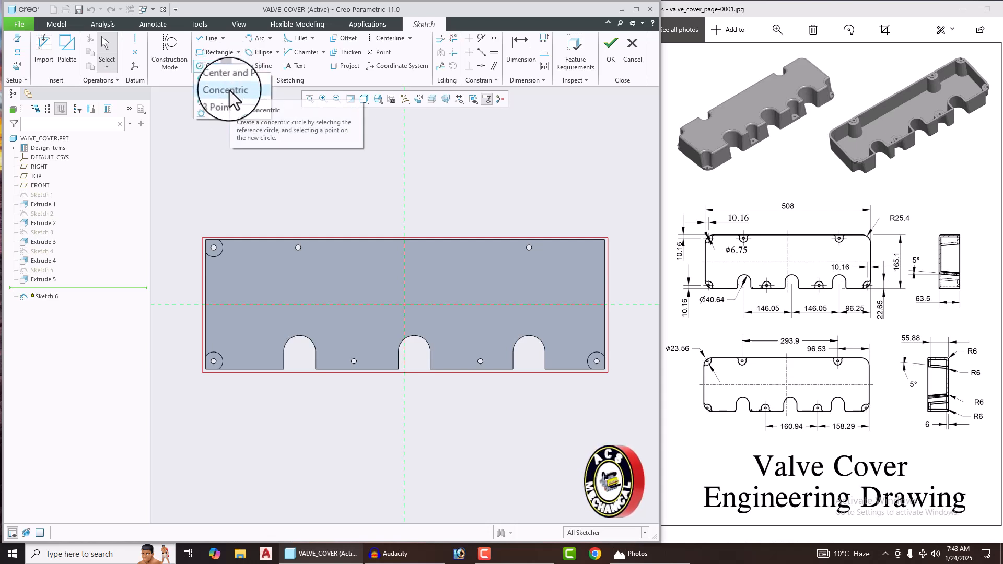
{"action": "left_click", "coordinate": [230, 90]}
{"action": "scroll", "coordinate": [300, 231], "scroll_direction": "down", "scroll_amount": 4}
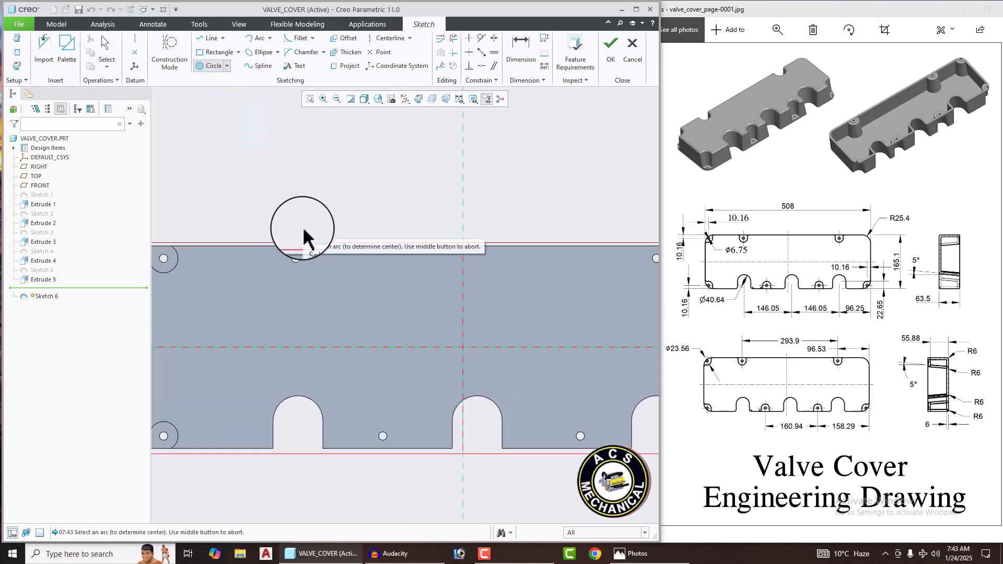
{"action": "left_click", "coordinate": [294, 268]}
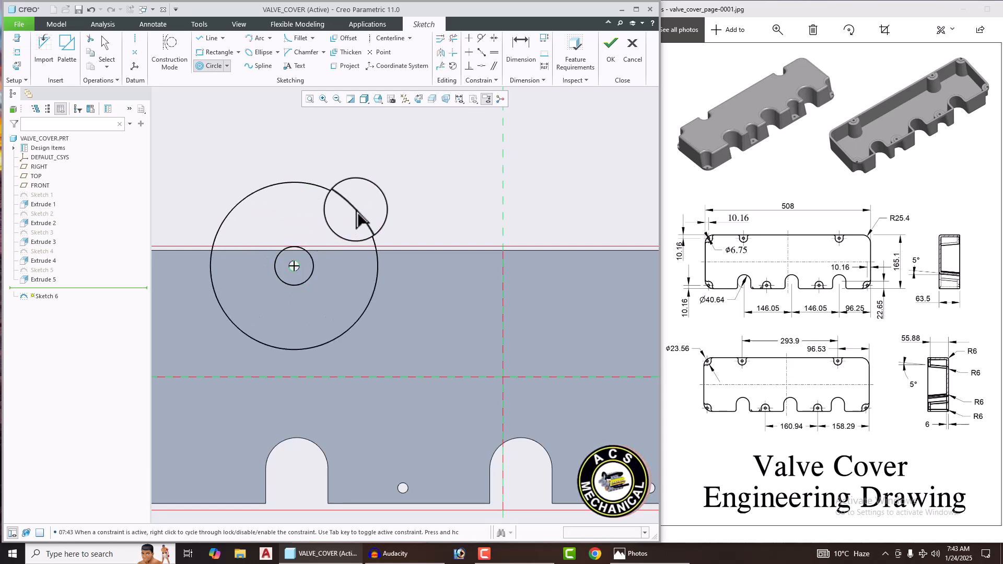
{"action": "left_click", "coordinate": [353, 214]}
{"action": "scroll", "coordinate": [348, 203], "scroll_direction": "up", "scroll_amount": 3}
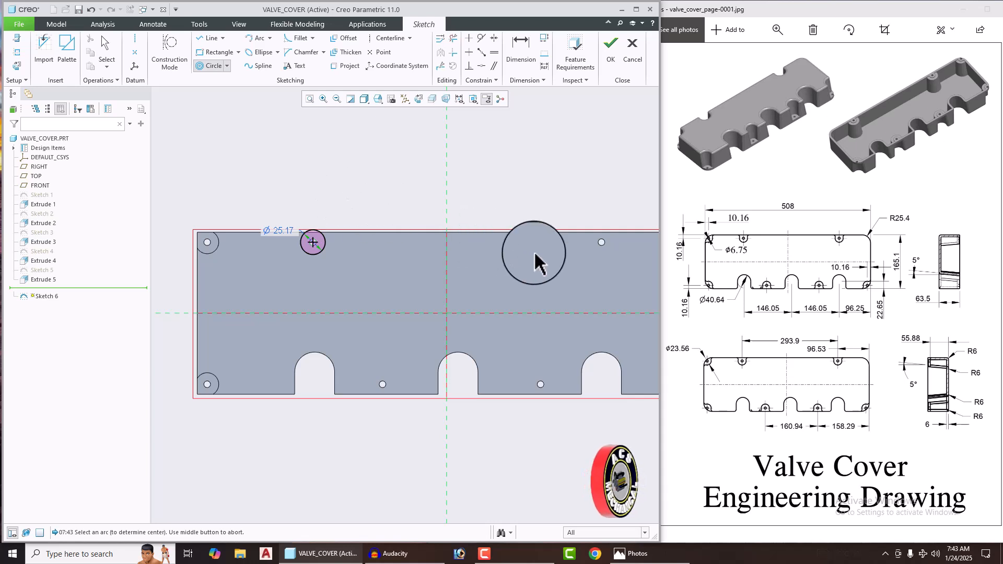
Draw concentric circles around the upper-right and two lower edge holes, equal in size to the upper-left circle.
{"action": "left_click", "coordinate": [603, 249]}
{"action": "left_click", "coordinate": [605, 258]}
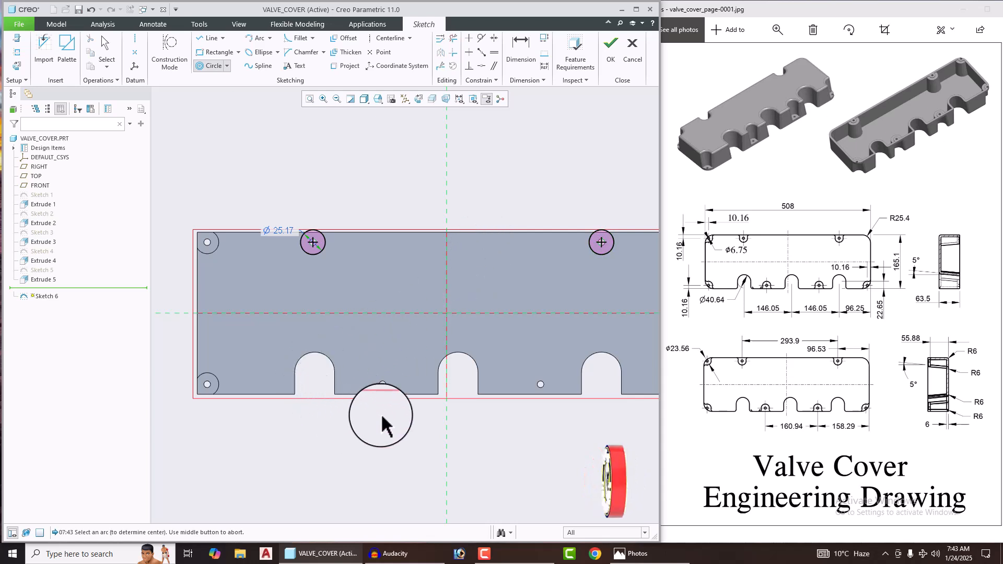
{"action": "left_click", "coordinate": [384, 389]}
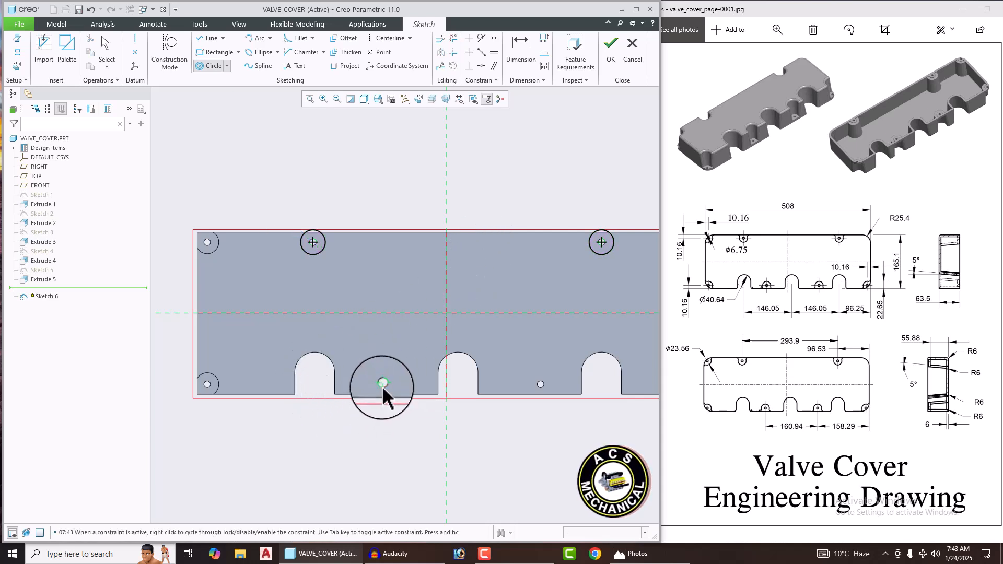
{"action": "left_click", "coordinate": [385, 407]}
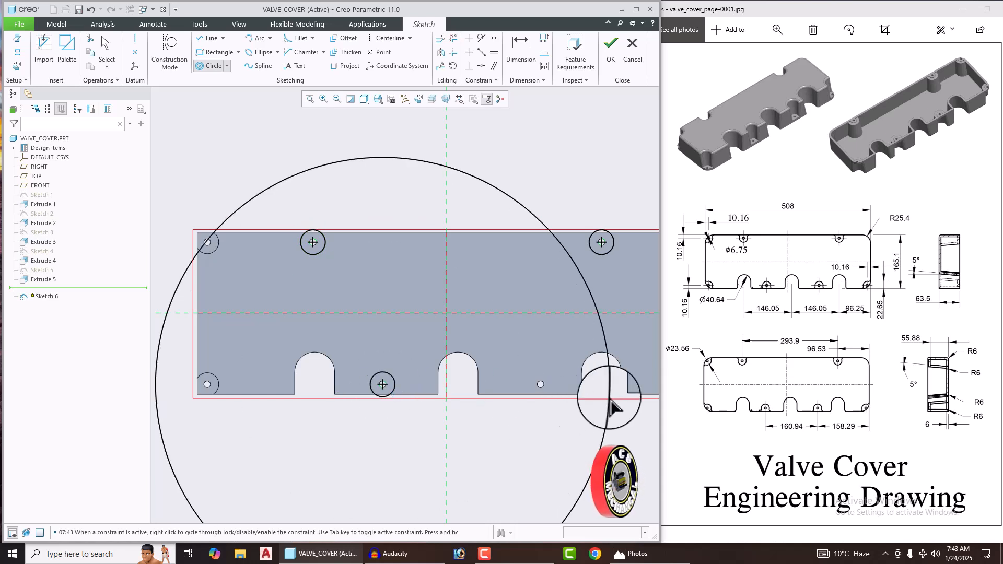
{"action": "middle_click", "coordinate": [553, 419]}
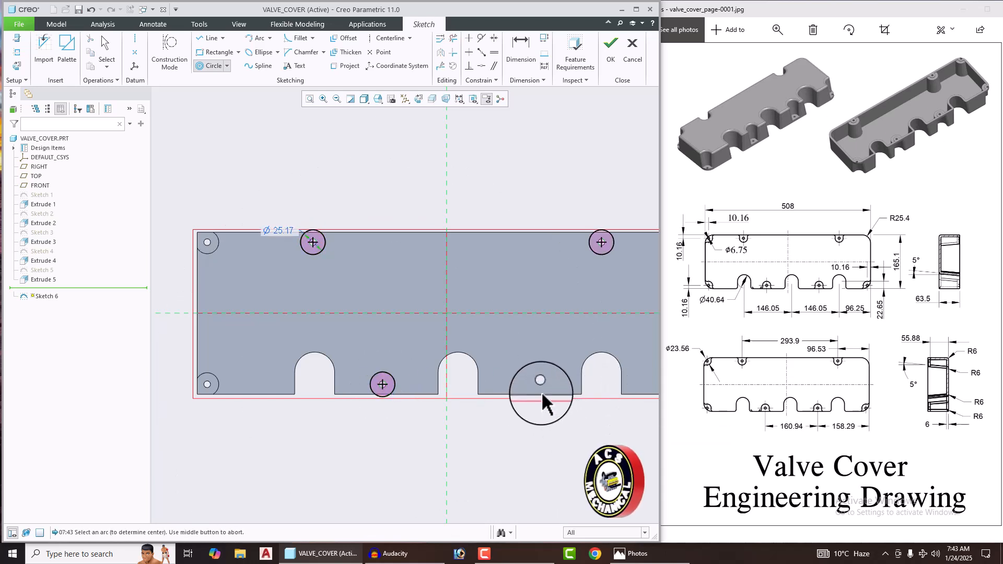
{"action": "left_click", "coordinate": [541, 387]}
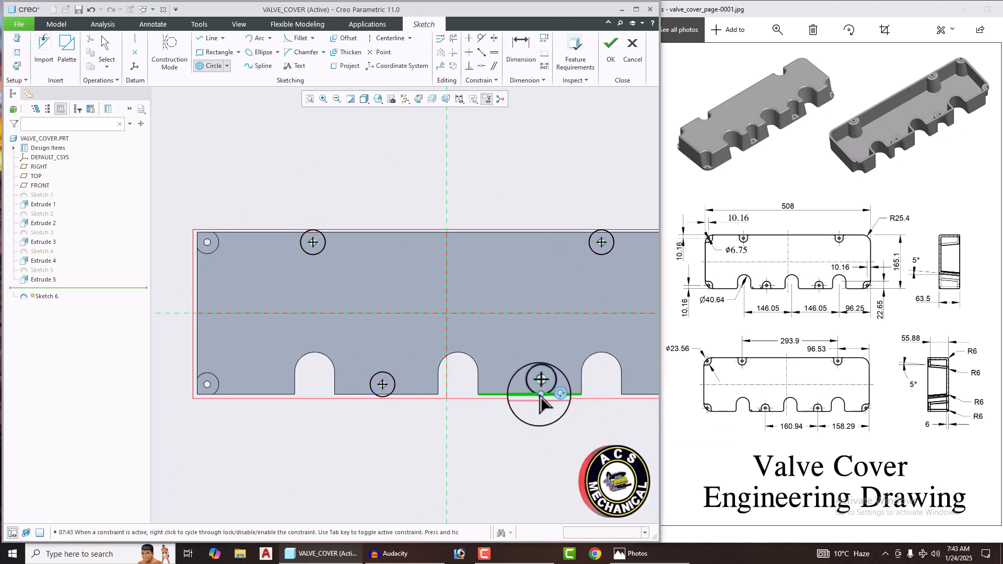
{"action": "left_click", "coordinate": [542, 416]}
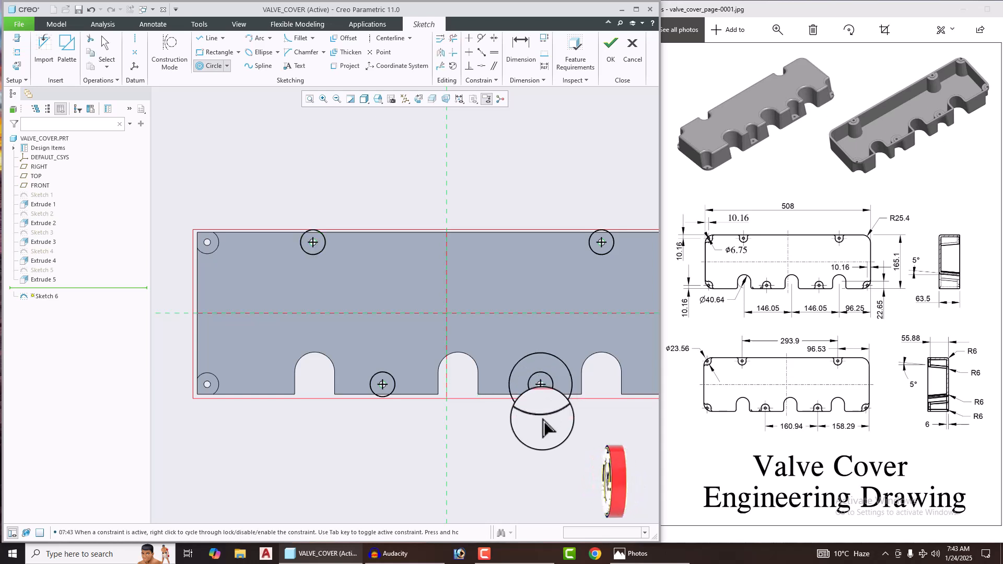
{"action": "middle_click", "coordinate": [543, 426]}
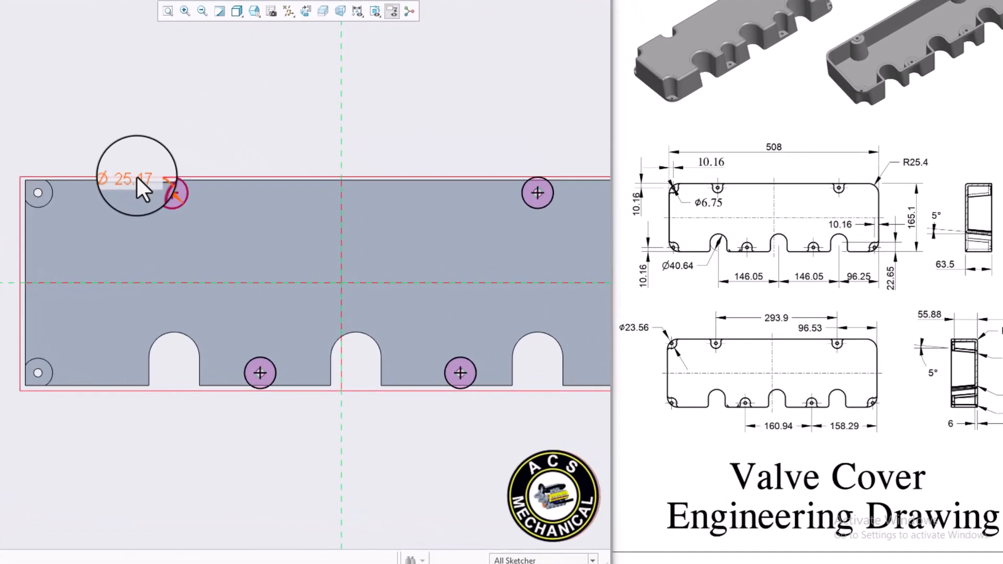
Set the diameter of the circles around the edge holes to 23.56 and finish the sketch.
{"action": "double_click", "coordinate": [286, 230]}
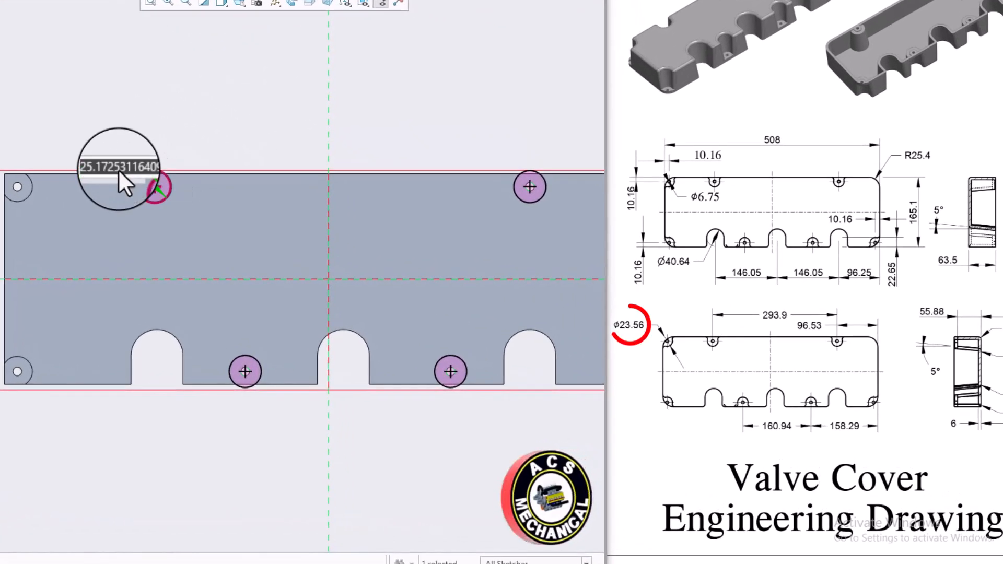
{"action": "type", "text": "23.5"}
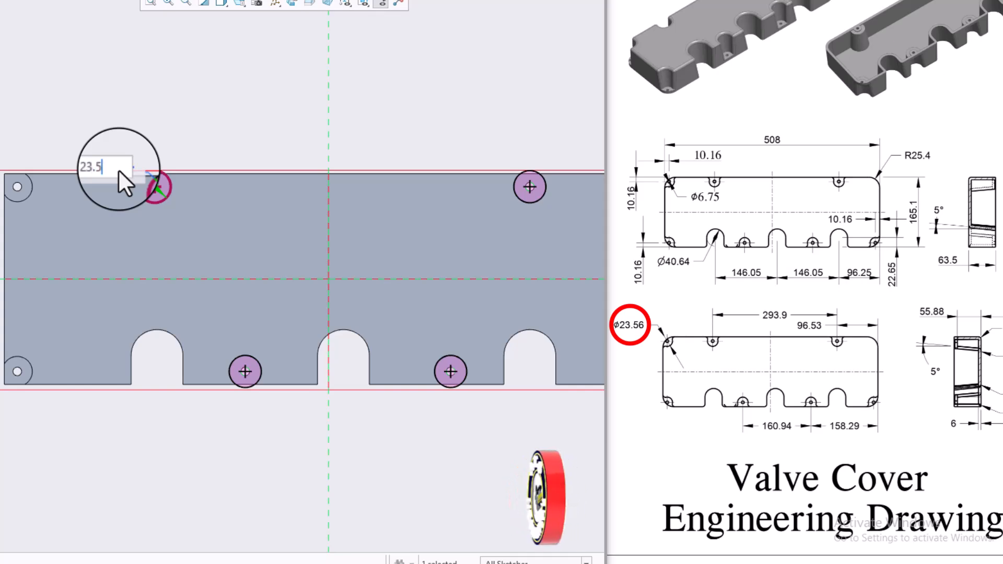
{"action": "type", "text": "6"}
{"action": "key", "text": "Return"}
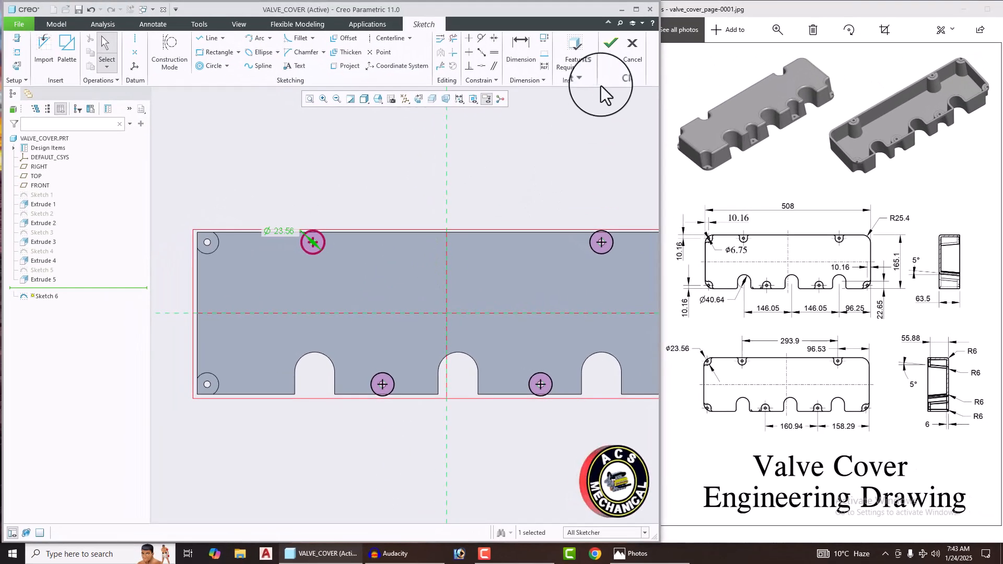
{"action": "left_click", "coordinate": [605, 58]}
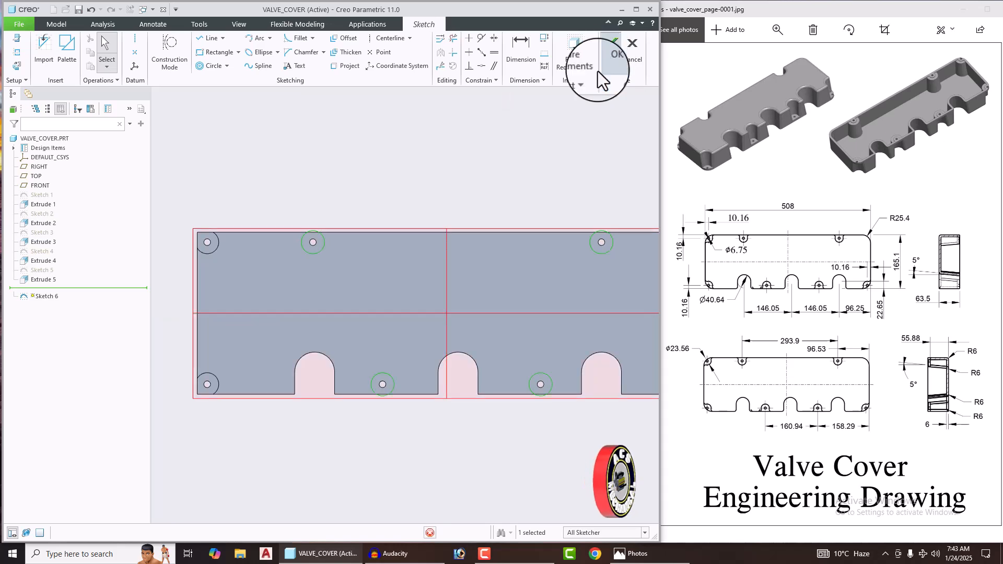
Extrude the four circles into the block with reversed direction, material removal and a depth of 55.88.
{"action": "mouse_move", "coordinate": [441, 246]}
{"action": "middle_mouse_down"}
{"action": "mouse_move", "coordinate": [466, 261]}
{"action": "mouse_move", "coordinate": [455, 270]}
{"action": "mouse_move", "coordinate": [444, 262]}
{"action": "middle_mouse_up"}
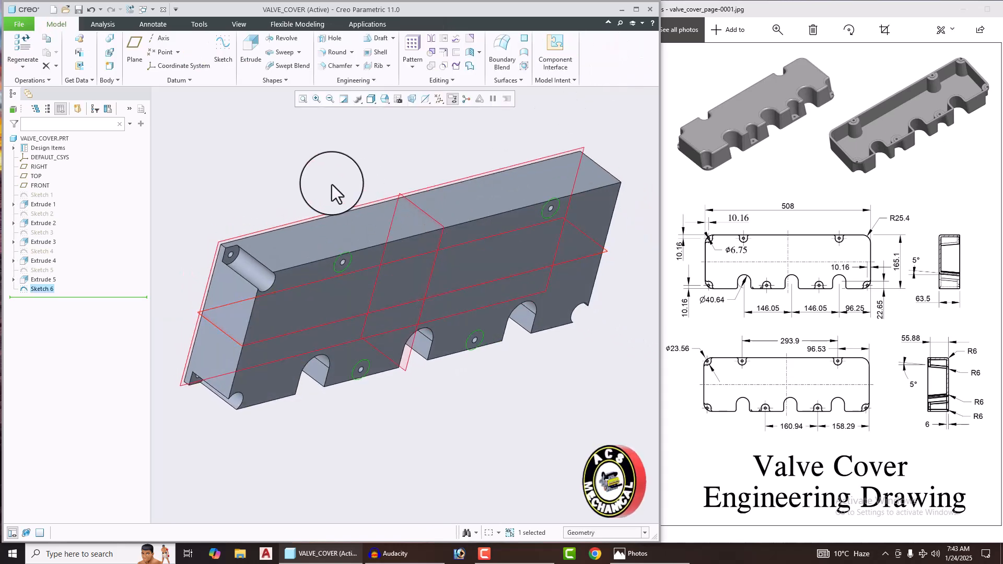
{"action": "left_click", "coordinate": [250, 62]}
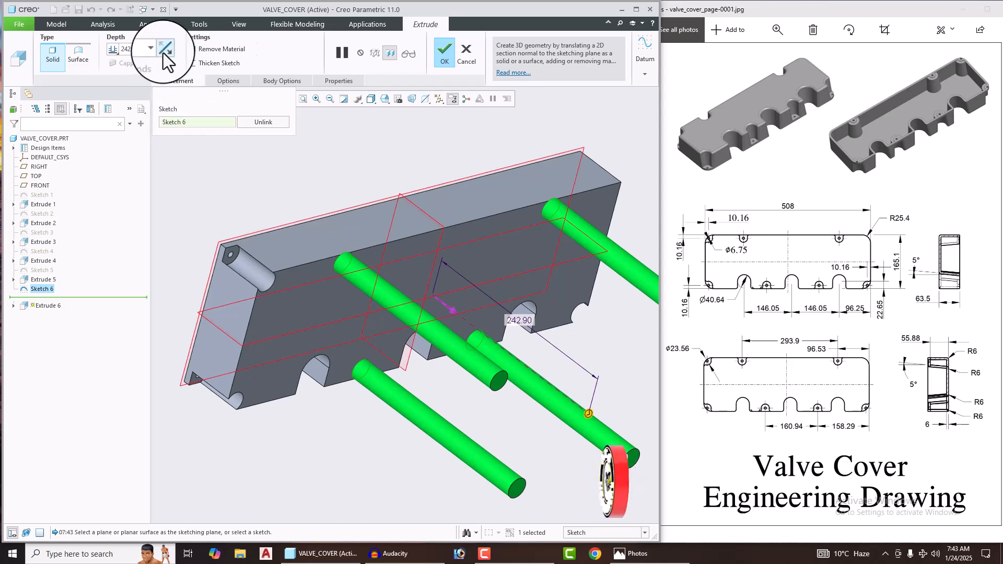
{"action": "left_click", "coordinate": [163, 52]}
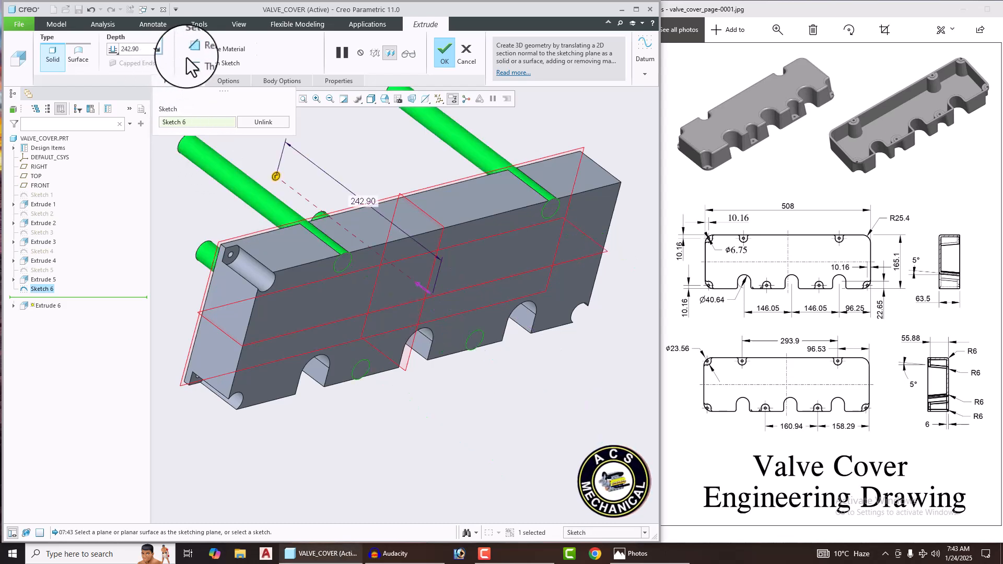
{"action": "left_click", "coordinate": [205, 52]}
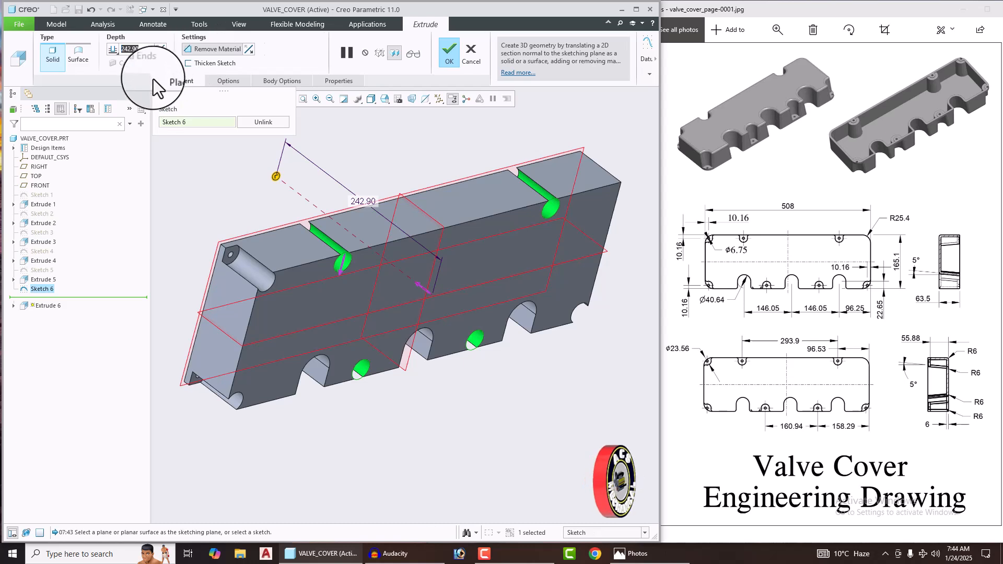
{"action": "left_click", "coordinate": [152, 50]}
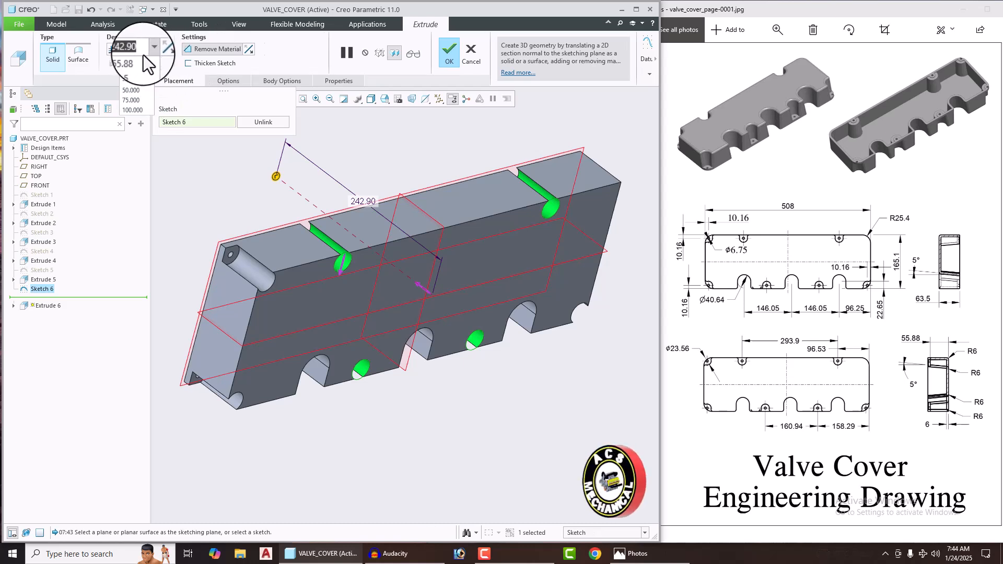
{"action": "left_click", "coordinate": [136, 60]}
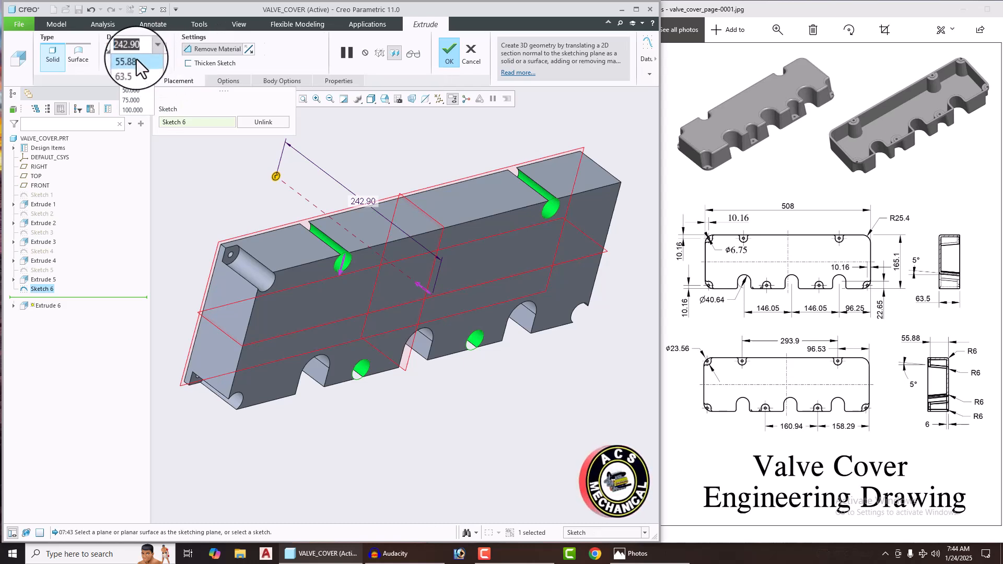
{"action": "left_click", "coordinate": [452, 56]}
{"action": "mouse_move", "coordinate": [506, 268]}
{"action": "middle_mouse_down"}
{"action": "mouse_move", "coordinate": [488, 314]}
{"action": "mouse_move", "coordinate": [455, 284]}
{"action": "mouse_move", "coordinate": [495, 273]}
{"action": "mouse_move", "coordinate": [504, 293]}
{"action": "mouse_move", "coordinate": [489, 289]}
{"action": "mouse_move", "coordinate": [492, 308]}
{"action": "mouse_move", "coordinate": [428, 318]}
{"action": "mouse_move", "coordinate": [438, 309]}
{"action": "middle_mouse_up"}
{"action": "left_click", "coordinate": [566, 416]}
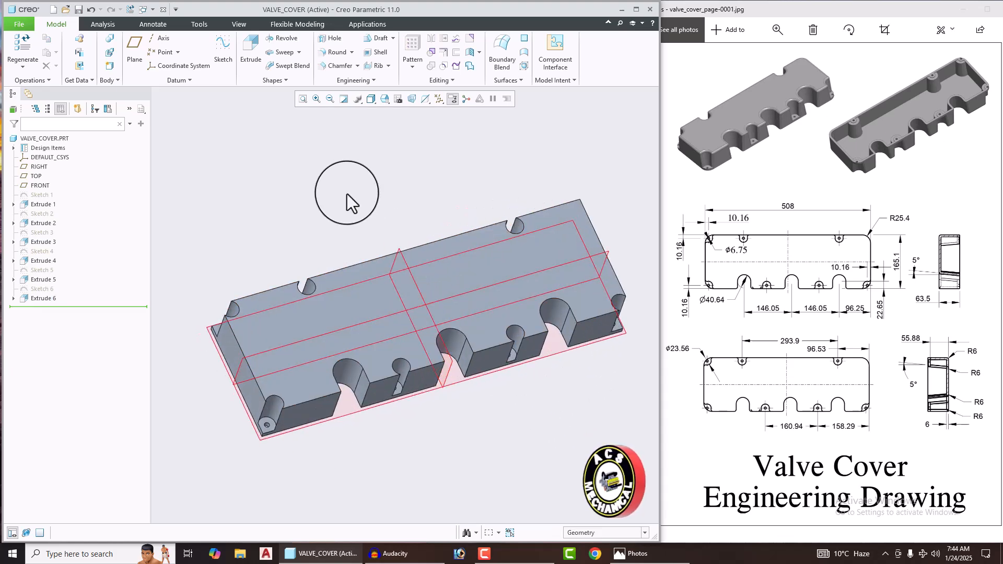
Start a draft and select the front-left corner recess, the left slot and the left front edge recess as draft surfaces.
{"action": "left_click", "coordinate": [379, 41]}
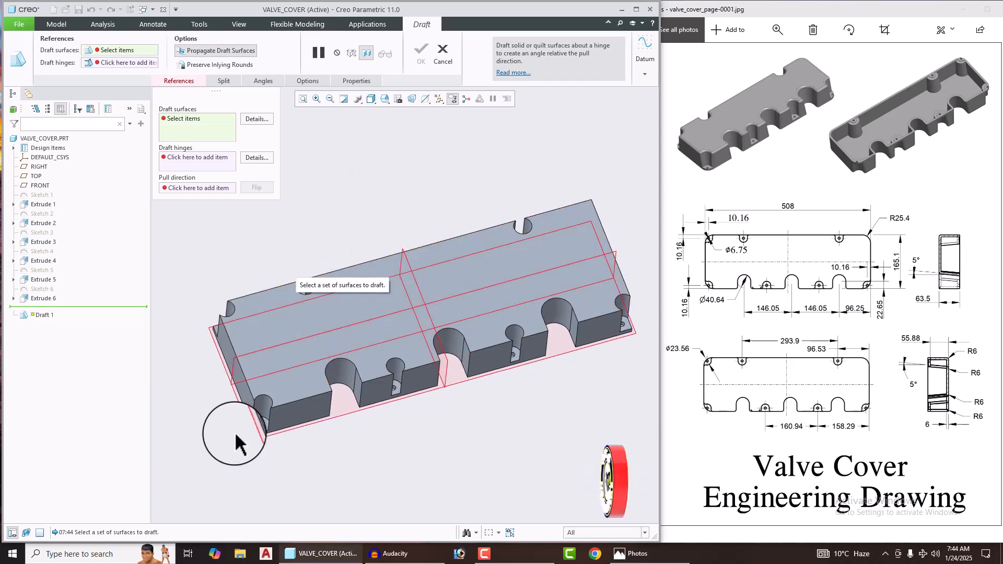
{"action": "scroll", "coordinate": [233, 429], "scroll_direction": "down", "scroll_amount": 3}
{"action": "left_click", "coordinate": [283, 391]}
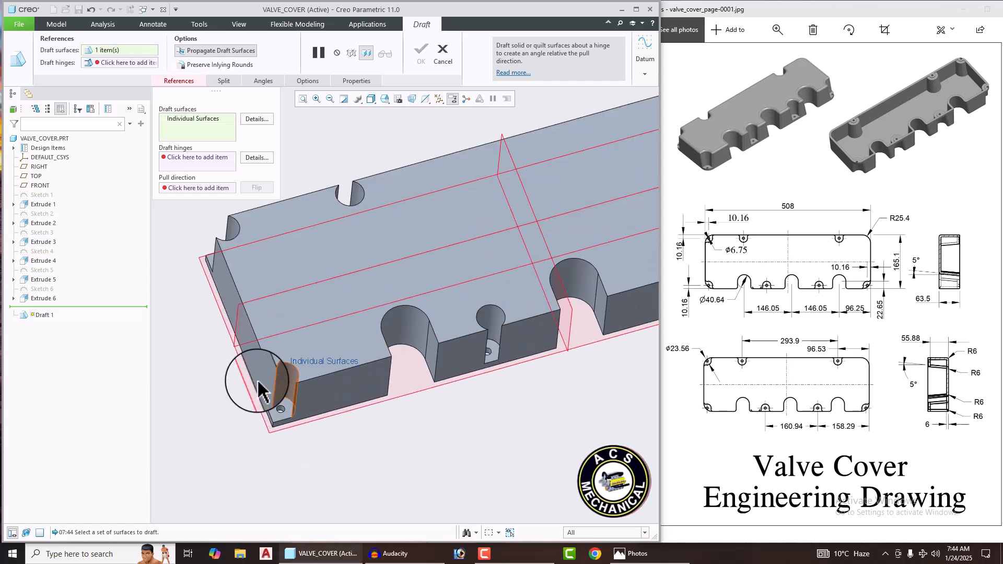
{"action": "scroll", "coordinate": [280, 404], "scroll_direction": "up", "scroll_amount": 1}
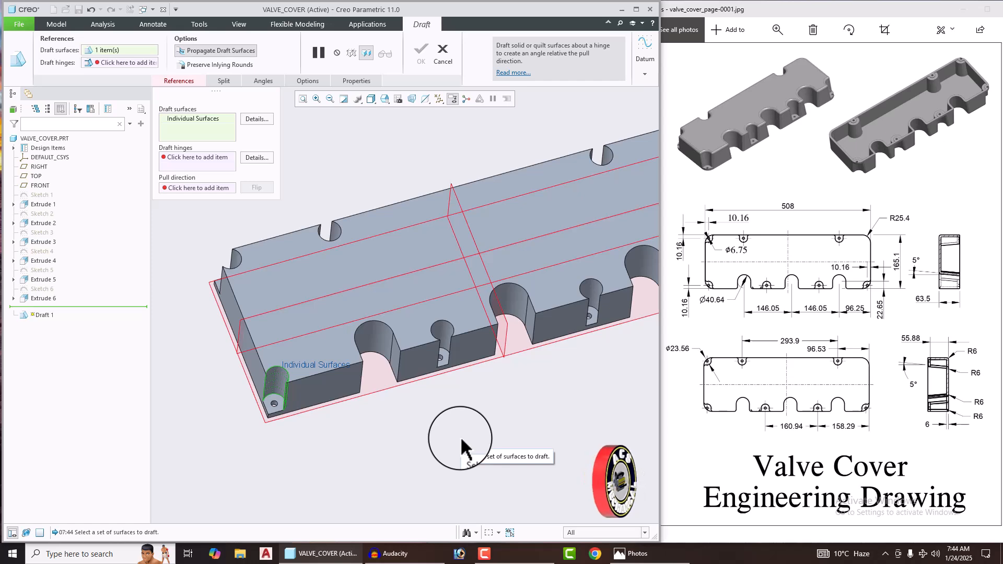
{"action": "left_click", "coordinate": [386, 350], "text": "ctrl"}
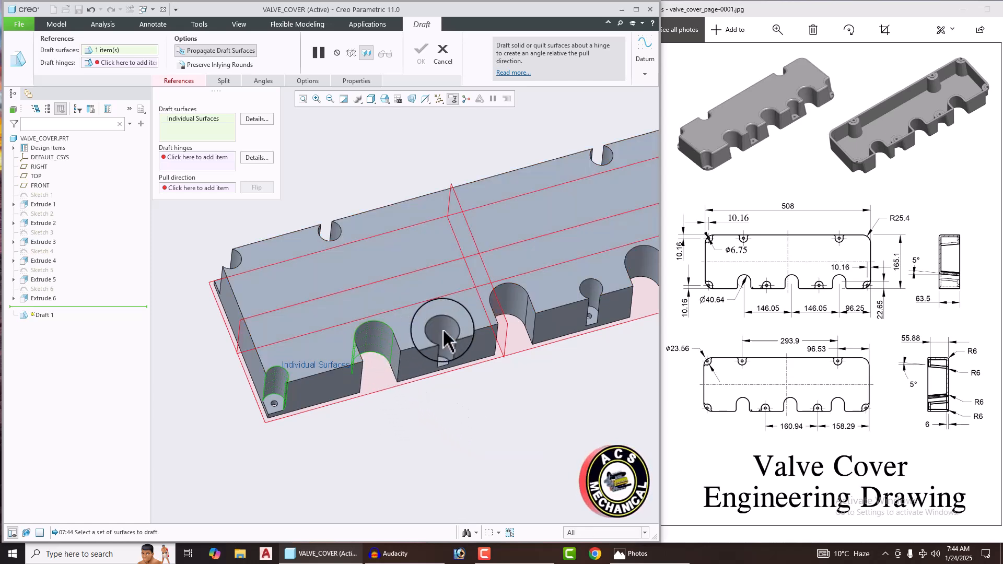
{"action": "left_click", "coordinate": [443, 341], "text": "ctrl"}
{"action": "scroll", "coordinate": [340, 375], "scroll_direction": "down", "scroll_amount": 3}
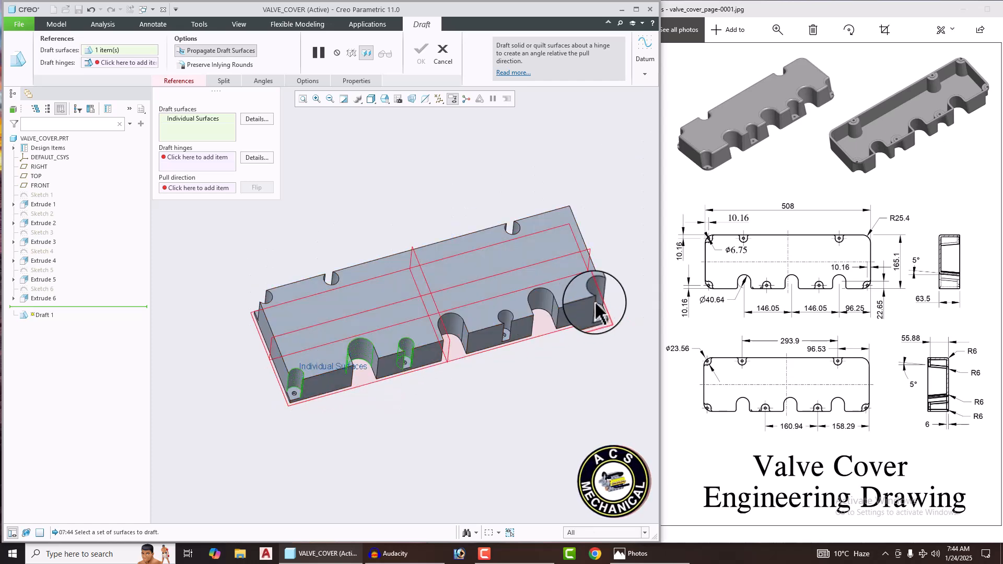
Add the middle slot, right front edge recess, right slot and front-right corner recess to the draft surfaces.
{"action": "scroll", "coordinate": [434, 303], "scroll_direction": "up", "scroll_amount": 2}
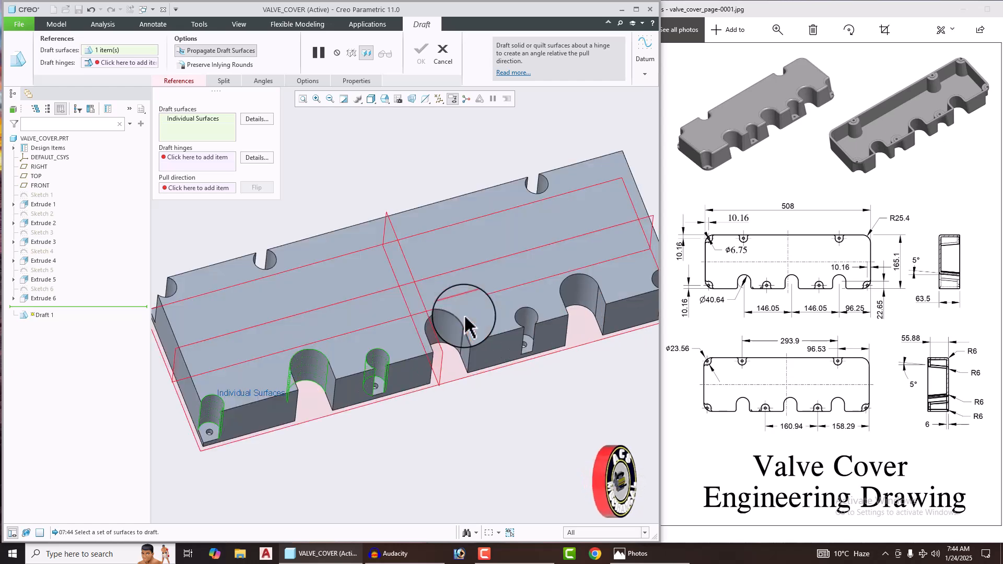
{"action": "left_click", "coordinate": [440, 339], "text": "ctrl"}
{"action": "left_click", "coordinate": [528, 320], "text": "ctrl"}
{"action": "left_click", "coordinate": [575, 295], "text": "ctrl"}
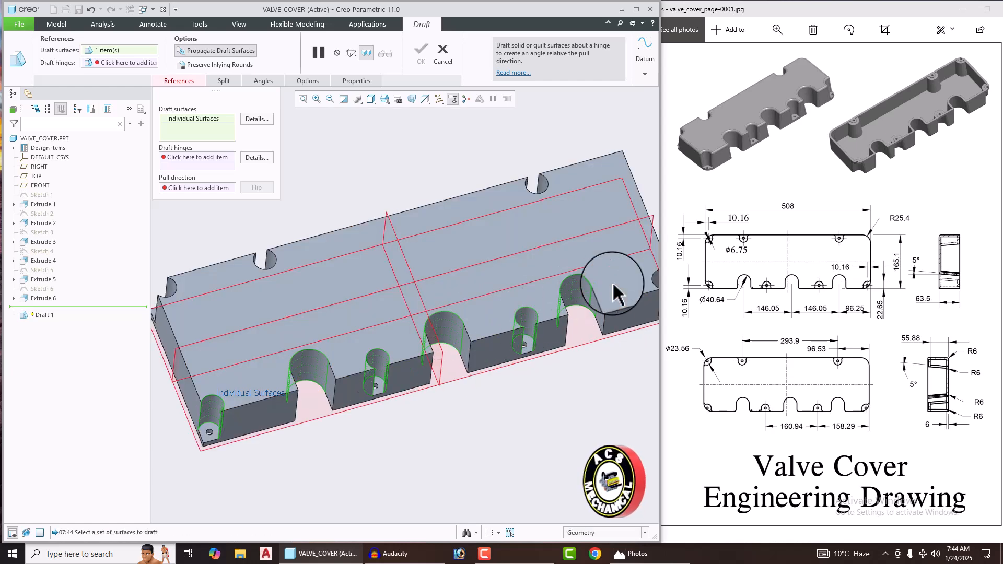
{"action": "left_click", "coordinate": [657, 286], "text": "ctrl"}
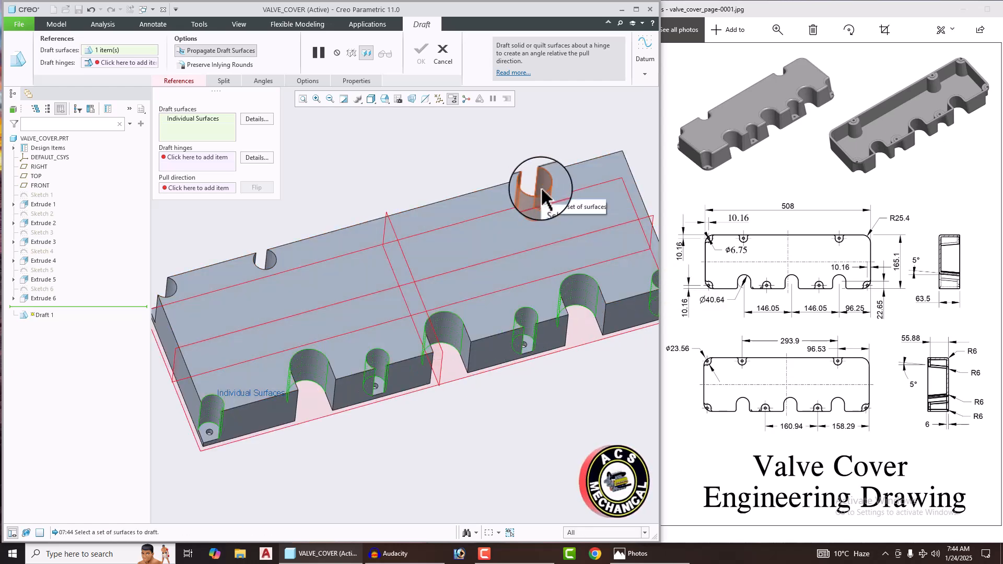
Add the two recesses along the back edge and the back-left corner recess to the draft surfaces.
{"action": "left_click", "coordinate": [541, 187], "text": "ctrl"}
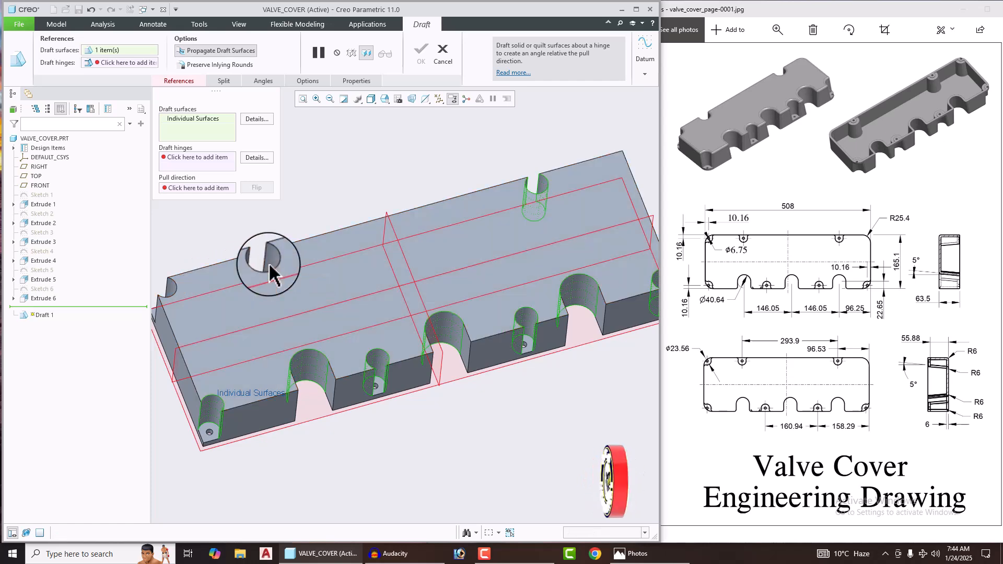
{"action": "left_click", "coordinate": [268, 262], "text": "ctrl"}
{"action": "left_click", "coordinate": [176, 290], "text": "ctrl"}
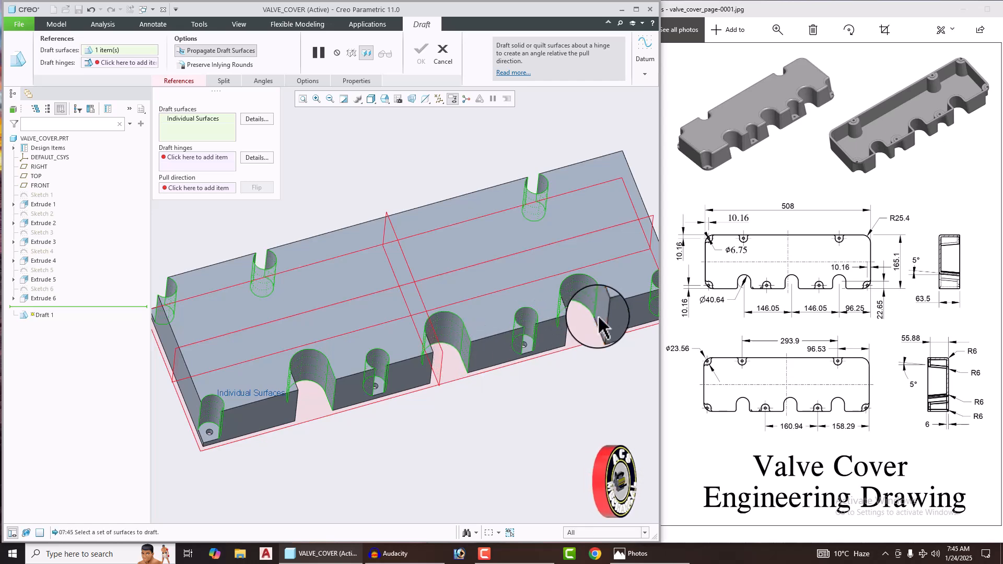
Set the TOP datum plane as the draft hinge.
{"action": "middle_click_drag", "start_coordinate": [601, 327], "coordinate": [320, 399]}
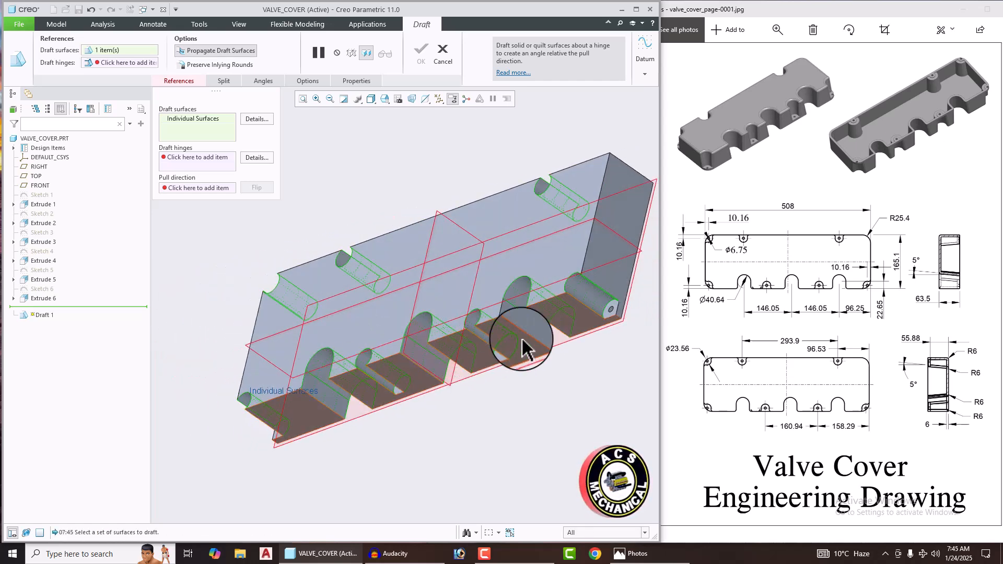
{"action": "mouse_move", "coordinate": [531, 338]}
{"action": "middle_mouse_down"}
{"action": "mouse_move", "coordinate": [488, 347]}
{"action": "mouse_move", "coordinate": [534, 347]}
{"action": "mouse_move", "coordinate": [520, 371]}
{"action": "mouse_move", "coordinate": [237, 277]}
{"action": "middle_mouse_up"}
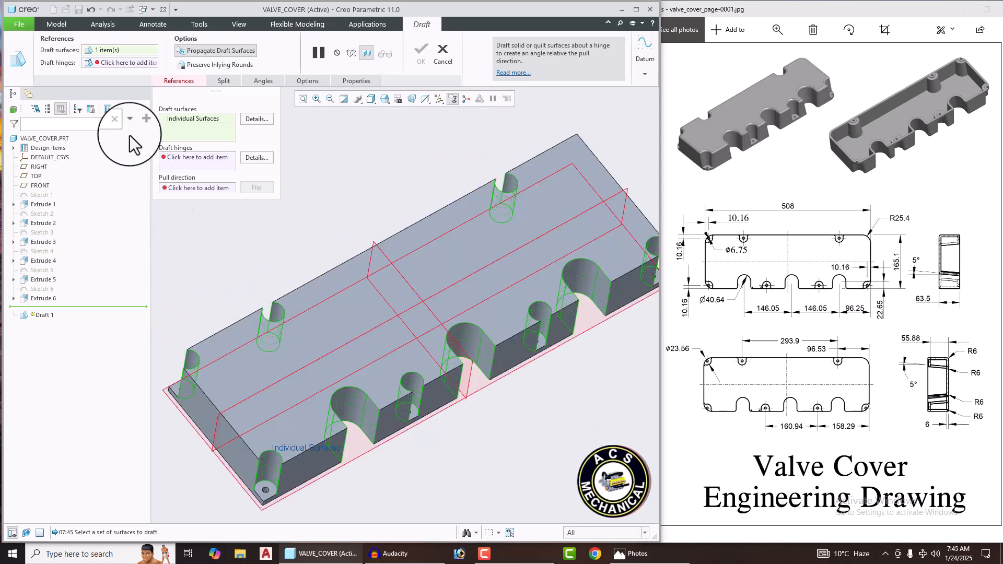
{"action": "left_click", "coordinate": [120, 66]}
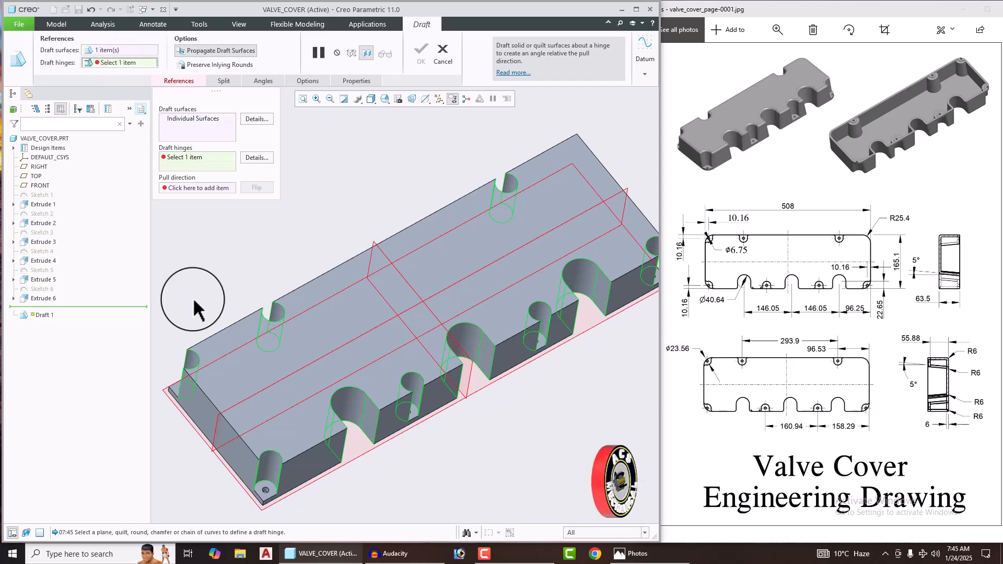
{"action": "left_click", "coordinate": [357, 453]}
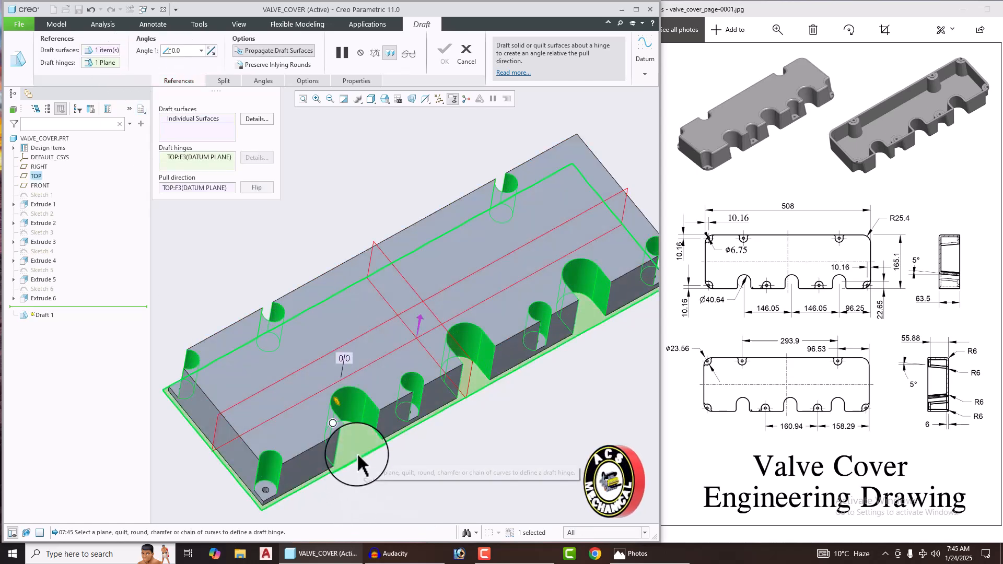
Set the draft angle to 5 degrees and reverse the angle direction.
{"action": "double_click", "coordinate": [180, 52]}
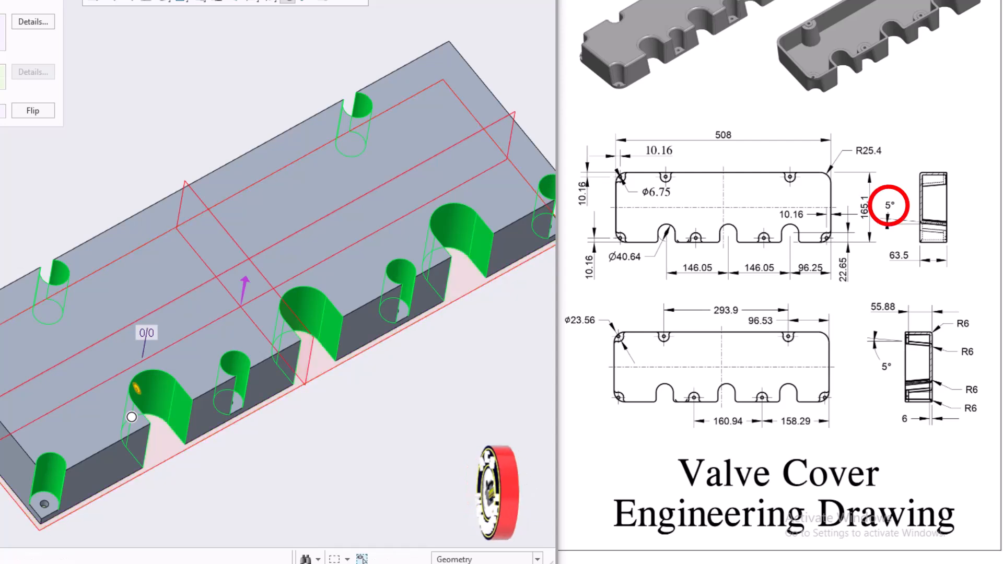
{"action": "type", "text": "5"}
{"action": "key", "text": "Return"}
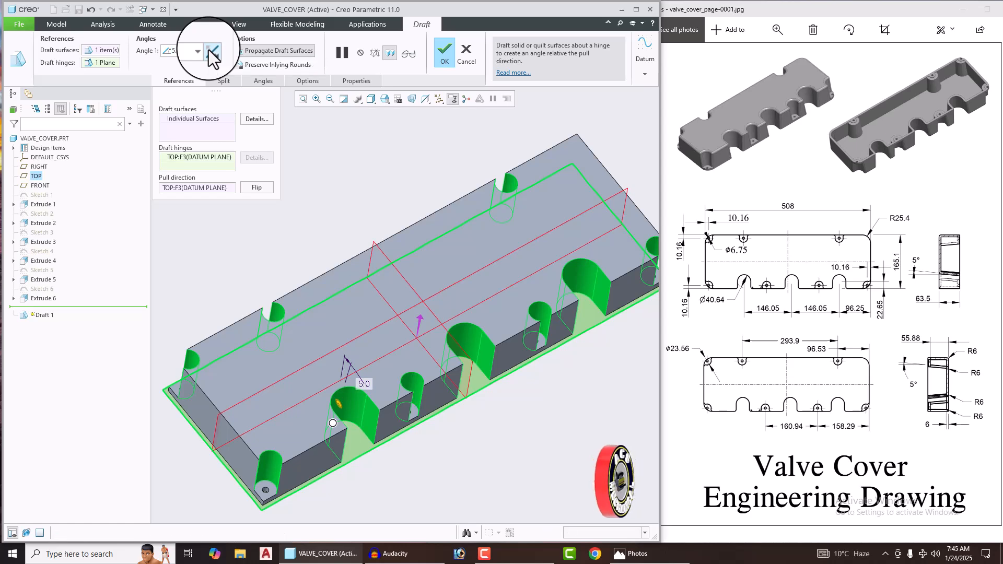
{"action": "left_click", "coordinate": [213, 52]}
{"action": "mouse_move", "coordinate": [394, 253]}
{"action": "middle_mouse_down"}
{"action": "mouse_move", "coordinate": [358, 249]}
{"action": "mouse_move", "coordinate": [379, 245]}
{"action": "middle_mouse_up"}
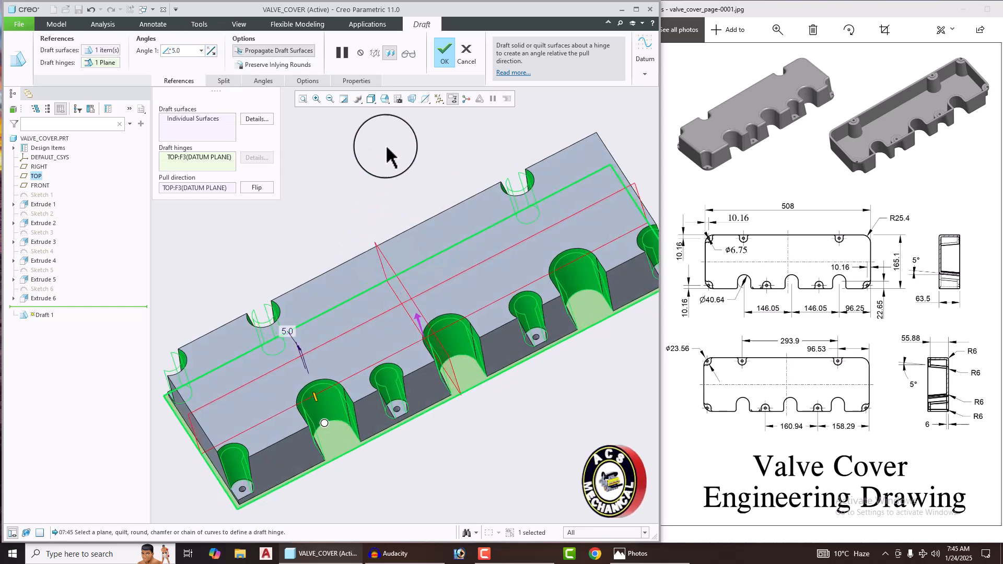
Apply the 5-degree draft and return the model to its default orientation.
{"action": "left_click", "coordinate": [443, 61]}
{"action": "key", "text": "ctrl+d"}
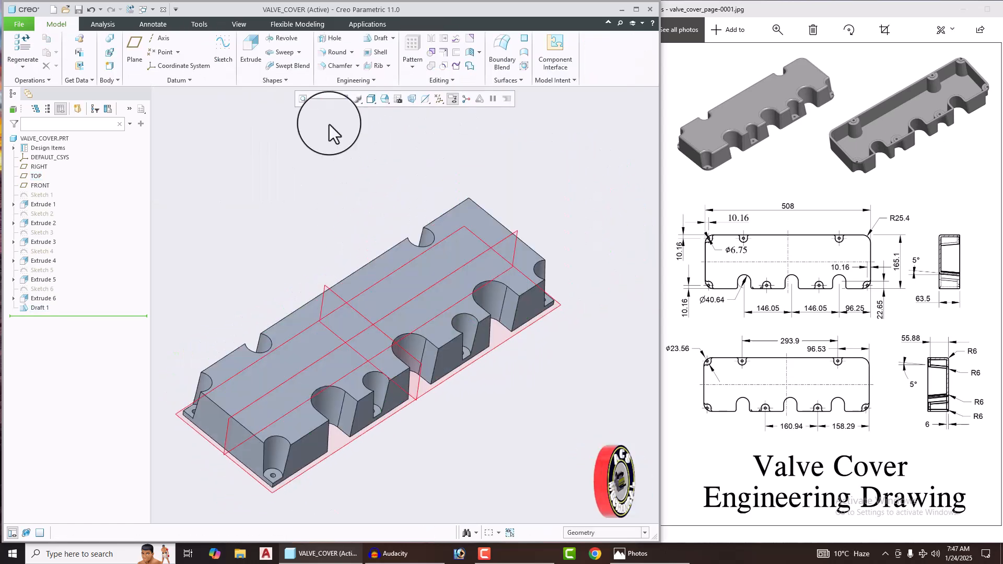
Round the cover's top edges and the upright edges of its slots and recesses with a 6 mm radius.
{"action": "left_click", "coordinate": [334, 55]}
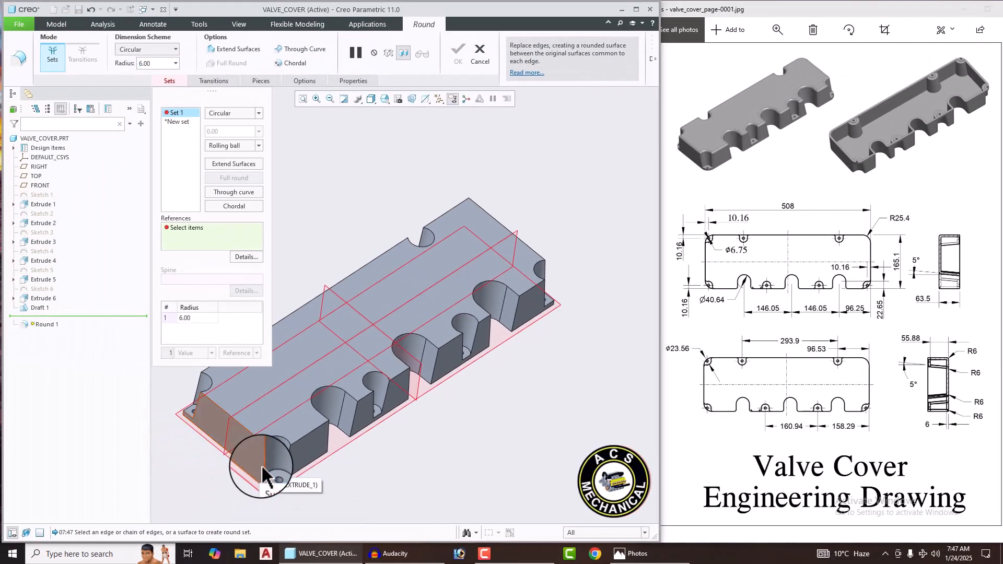
{"action": "left_click", "coordinate": [264, 465]}
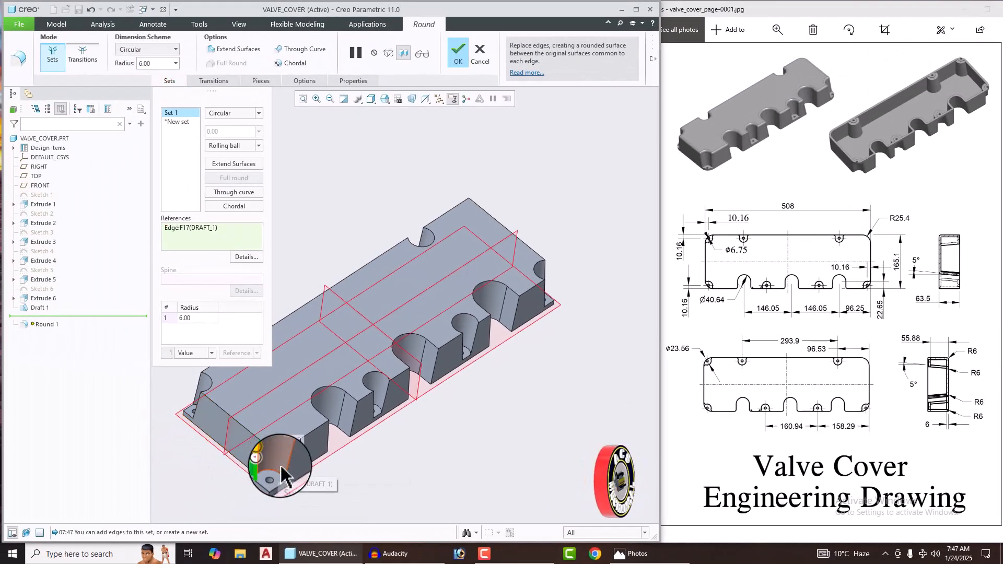
{"action": "left_click", "coordinate": [285, 464]}
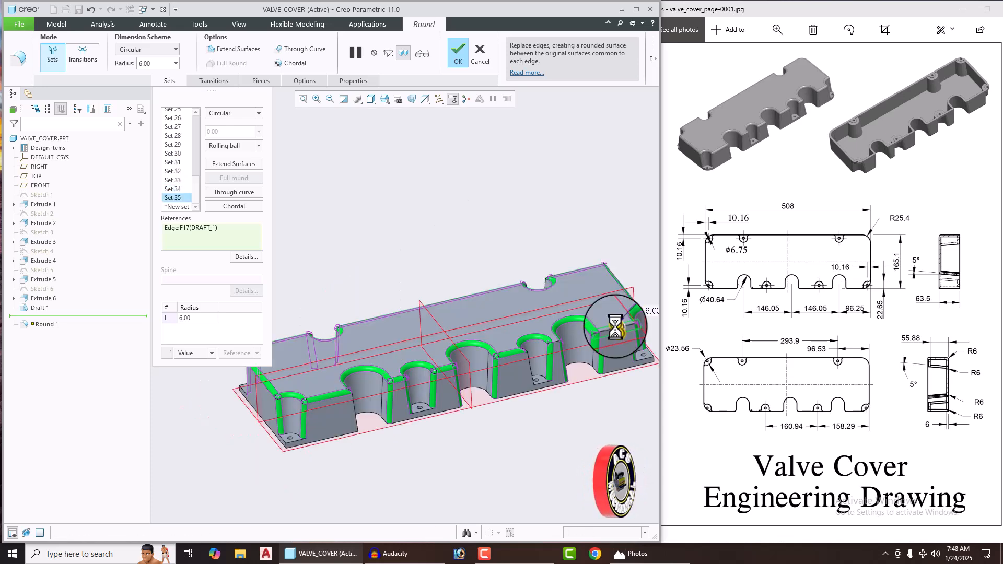
{"action": "mouse_move", "coordinate": [420, 360]}
{"action": "middle_mouse_down"}
{"action": "mouse_move", "coordinate": [437, 402]}
{"action": "mouse_move", "coordinate": [418, 414]}
{"action": "mouse_move", "coordinate": [411, 367]}
{"action": "mouse_move", "coordinate": [427, 377]}
{"action": "middle_mouse_up"}
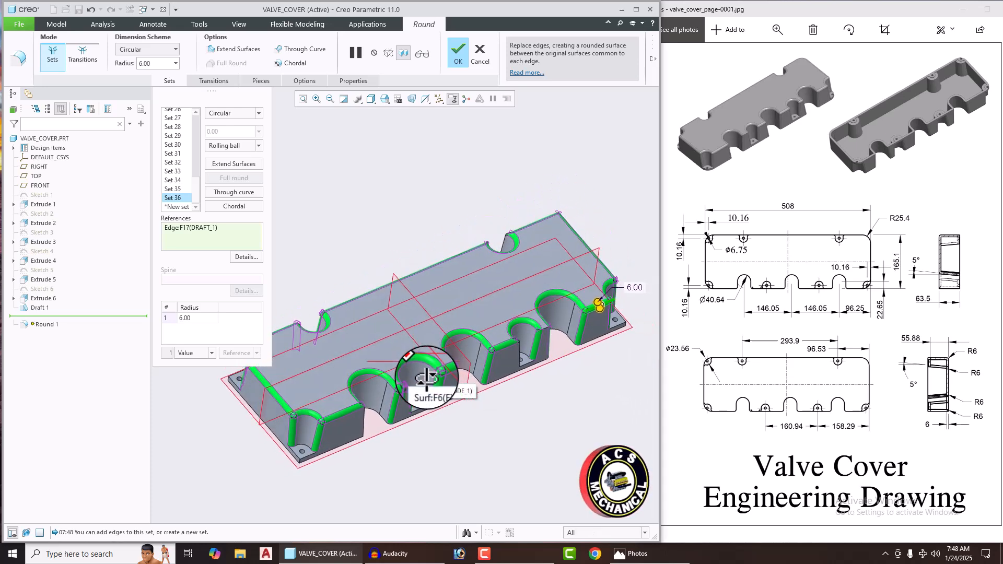
{"action": "left_click", "coordinate": [458, 58]}
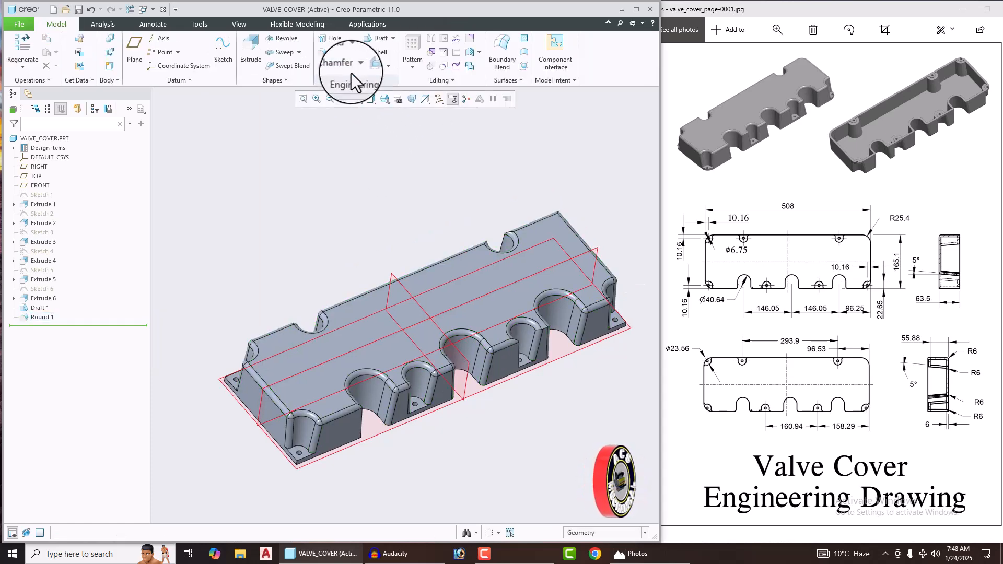
Start a 25 mm round on the front-left and back-left corner edges of the cover.
{"action": "left_click", "coordinate": [338, 55]}
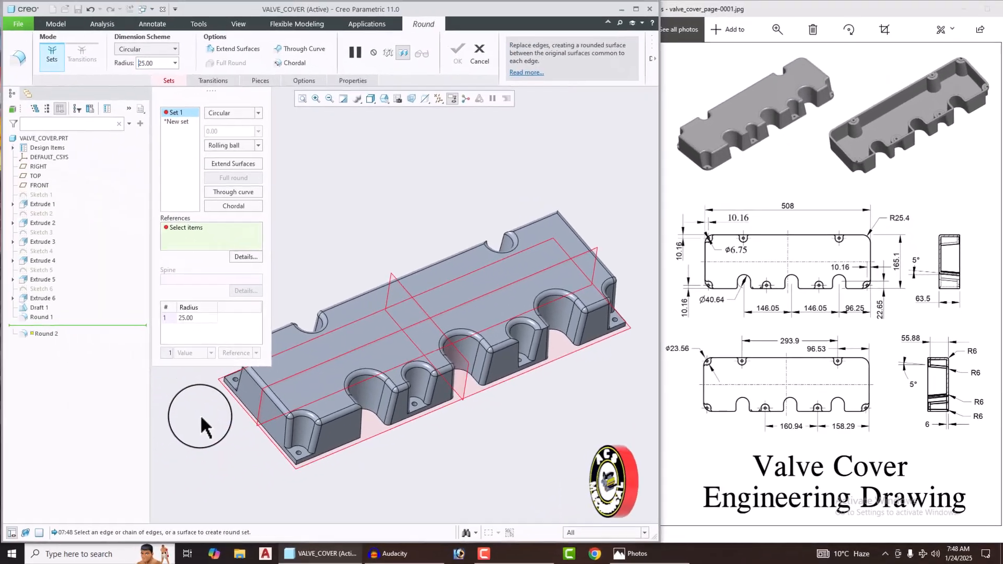
{"action": "scroll", "coordinate": [66, 489], "scroll_direction": "down", "scroll_amount": 5}
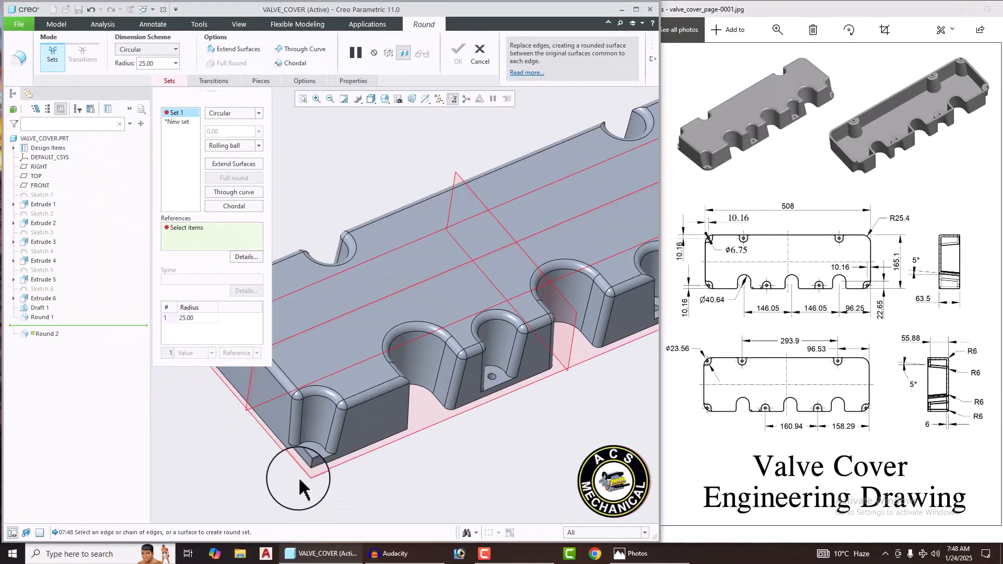
{"action": "left_click", "coordinate": [307, 468]}
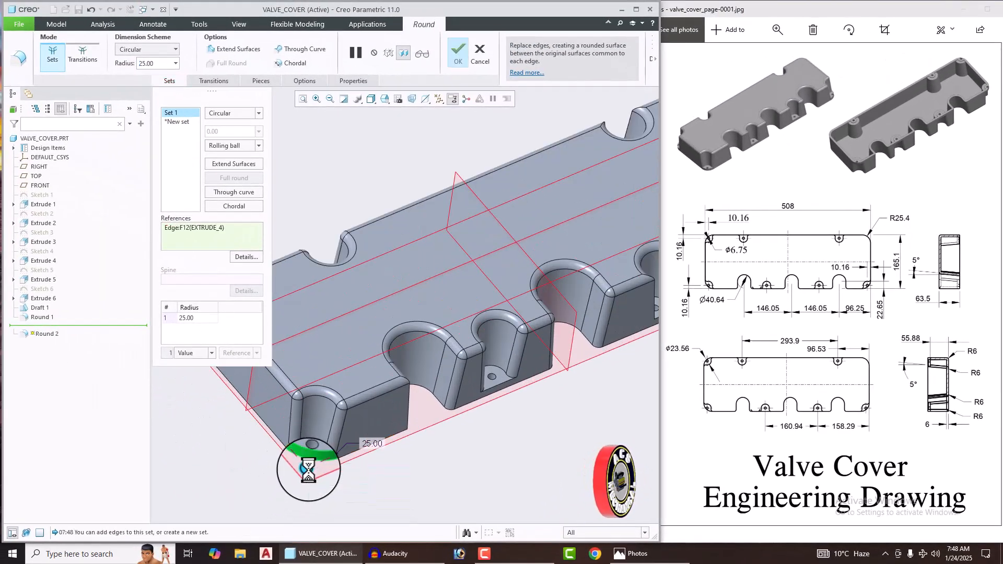
{"action": "middle_click_drag", "start_coordinate": [307, 468], "coordinate": [334, 412]}
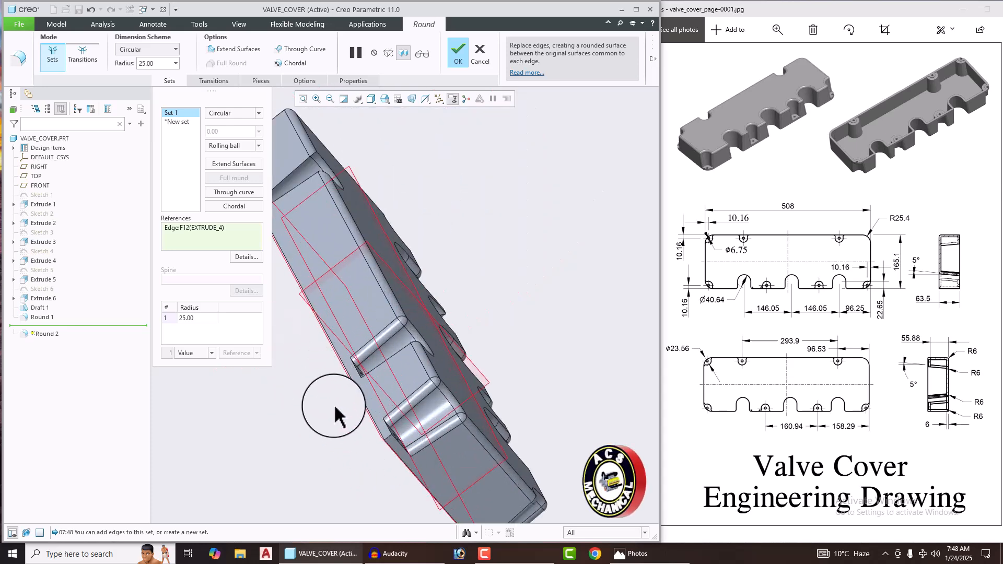
{"action": "left_click", "coordinate": [389, 444]}
{"action": "middle_click_drag", "start_coordinate": [413, 371], "coordinate": [372, 400]}
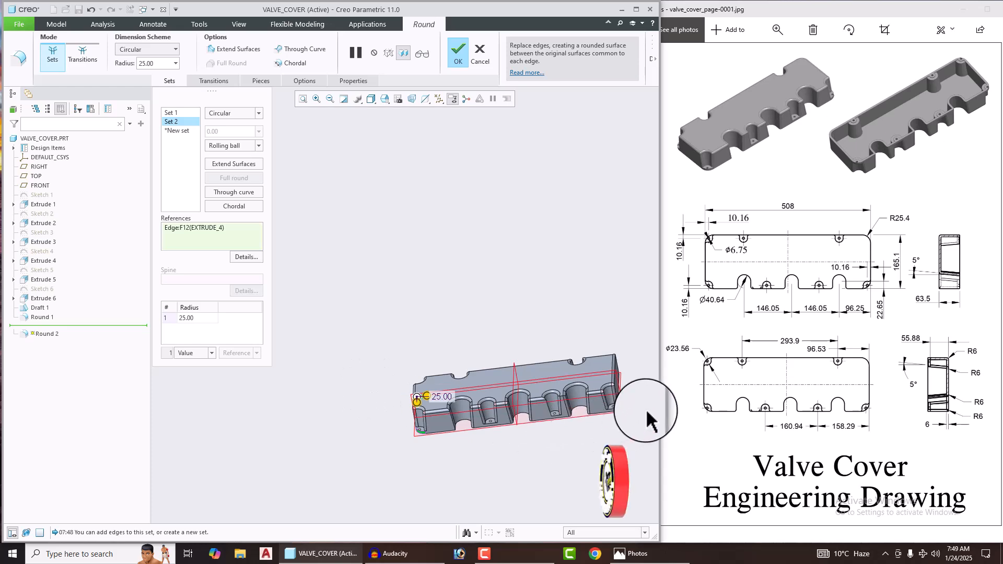
Add the front-right and back-right corner edges to the 25 mm round and apply it.
{"action": "scroll", "coordinate": [648, 418], "scroll_direction": "up", "scroll_amount": 3}
{"action": "left_click", "coordinate": [589, 408]}
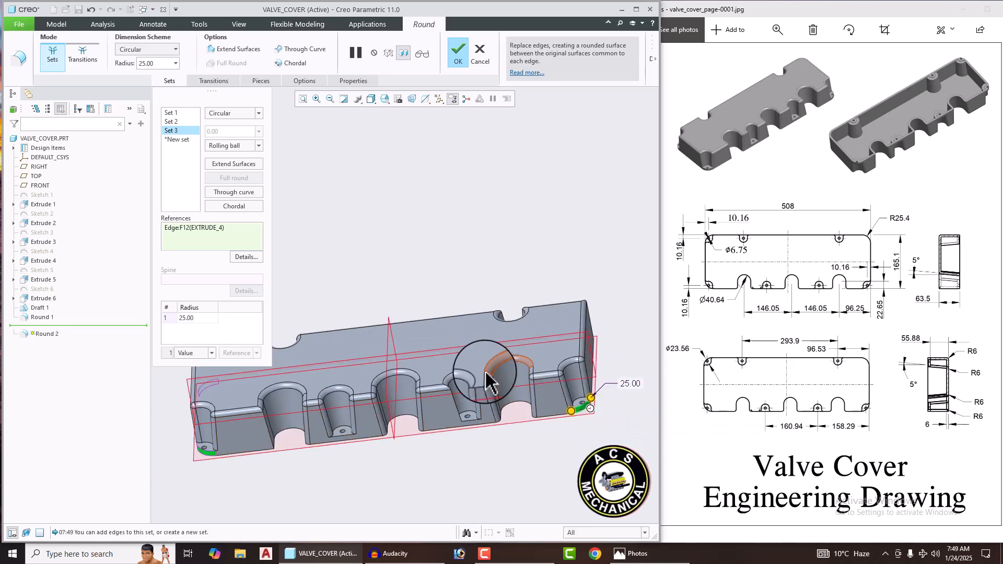
{"action": "middle_click_drag", "start_coordinate": [459, 359], "coordinate": [560, 318]}
{"action": "left_click", "coordinate": [532, 357]}
{"action": "scroll", "coordinate": [531, 355], "scroll_direction": "down", "scroll_amount": 2}
{"action": "scroll", "coordinate": [502, 313], "scroll_direction": "down", "scroll_amount": 2}
{"action": "middle_click_drag", "start_coordinate": [496, 306], "coordinate": [487, 378]}
{"action": "scroll", "coordinate": [489, 347], "scroll_direction": "up", "scroll_amount": 2}
{"action": "scroll", "coordinate": [487, 380], "scroll_direction": "up", "scroll_amount": 2}
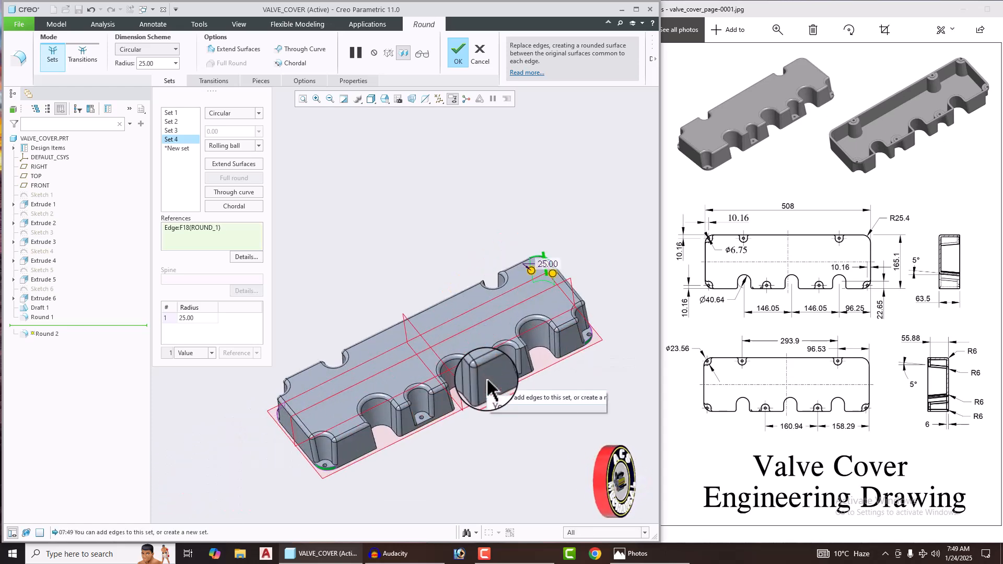
{"action": "left_click", "coordinate": [458, 58]}
{"action": "mouse_move", "coordinate": [352, 346]}
{"action": "middle_mouse_down"}
{"action": "mouse_move", "coordinate": [385, 352]}
{"action": "mouse_move", "coordinate": [367, 341]}
{"action": "middle_mouse_up"}
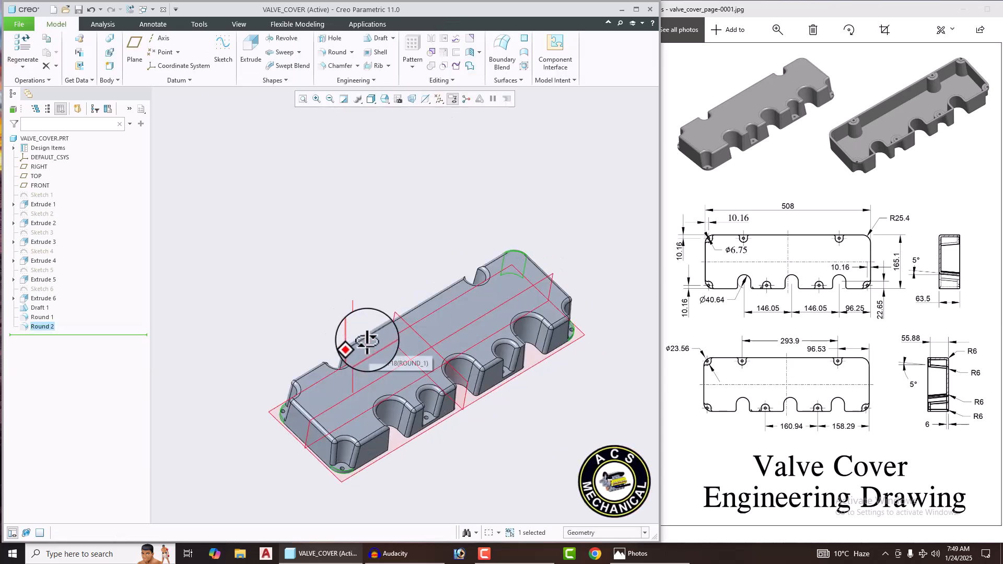
{"action": "left_click", "coordinate": [352, 308]}
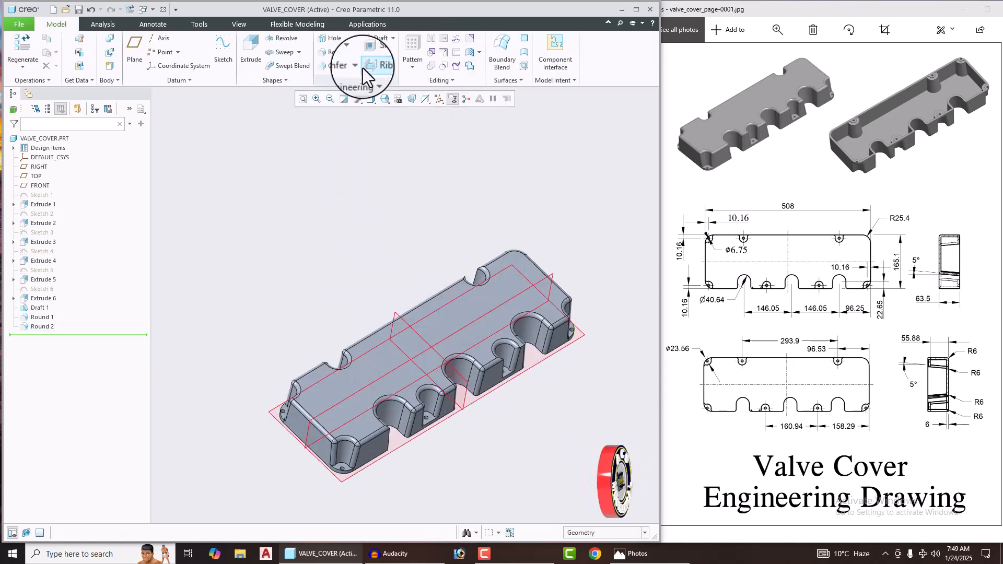
Shell the body to a 6 mm wall thickness, removing the flat bottom face.
{"action": "left_click", "coordinate": [380, 55]}
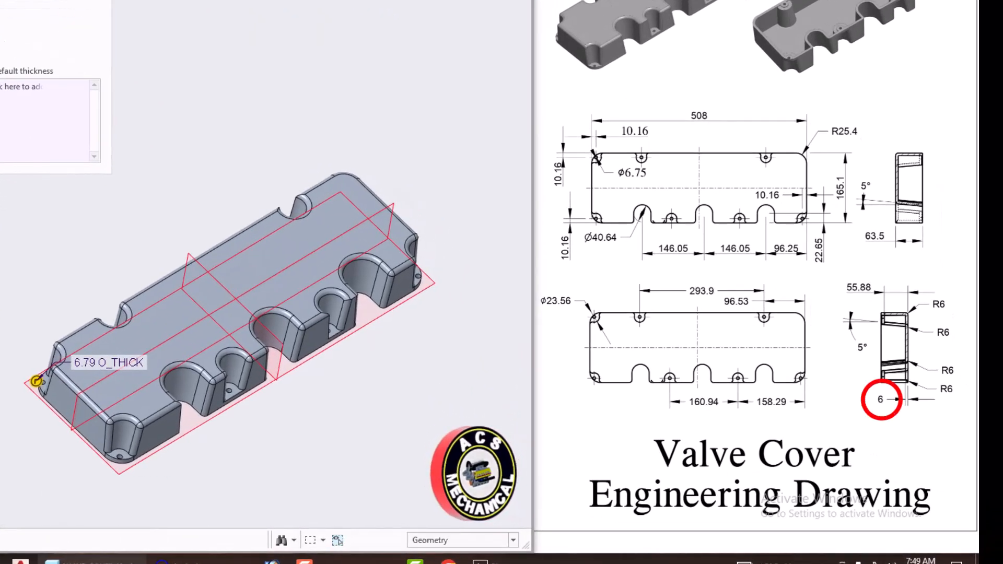
{"action": "type", "text": "6"}
{"action": "key", "text": "Return"}
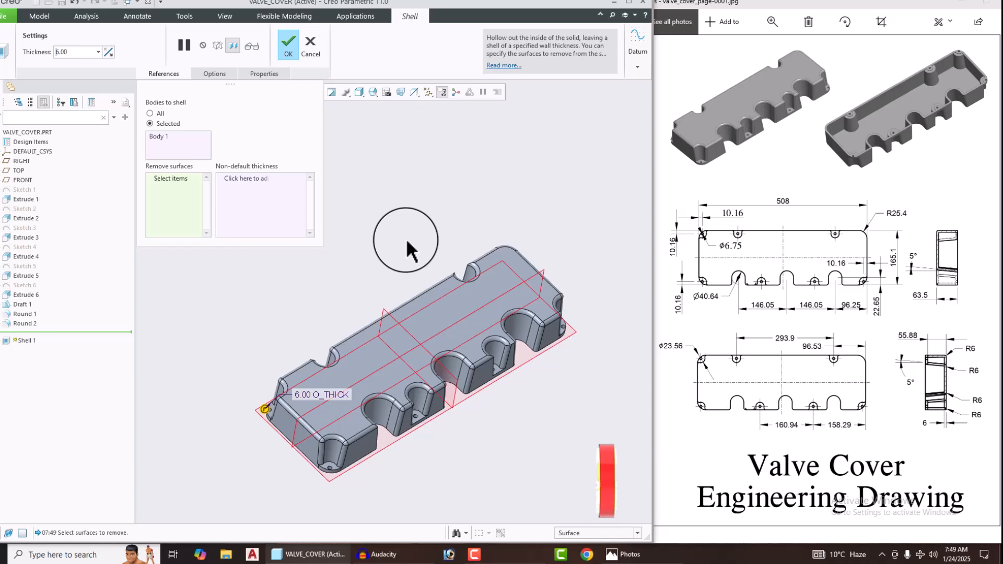
{"action": "middle_click_drag", "start_coordinate": [407, 250], "coordinate": [443, 269]}
{"action": "left_click", "coordinate": [330, 314]}
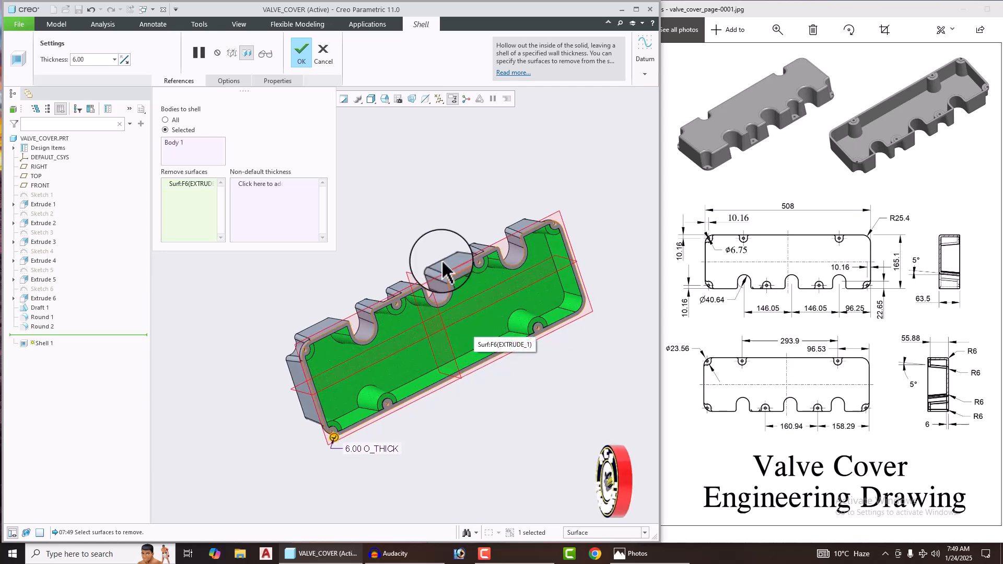
{"action": "left_click", "coordinate": [295, 53]}
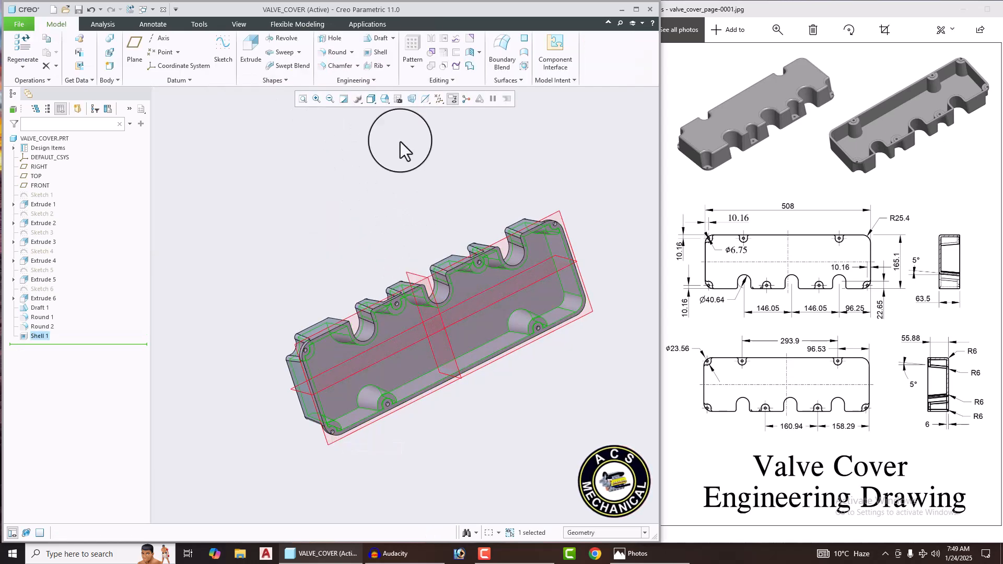
Hide the datum planes, clear the selection and view the shelled cover from its outer side.
{"action": "left_click", "coordinate": [437, 100]}
{"action": "left_click", "coordinate": [460, 155]}
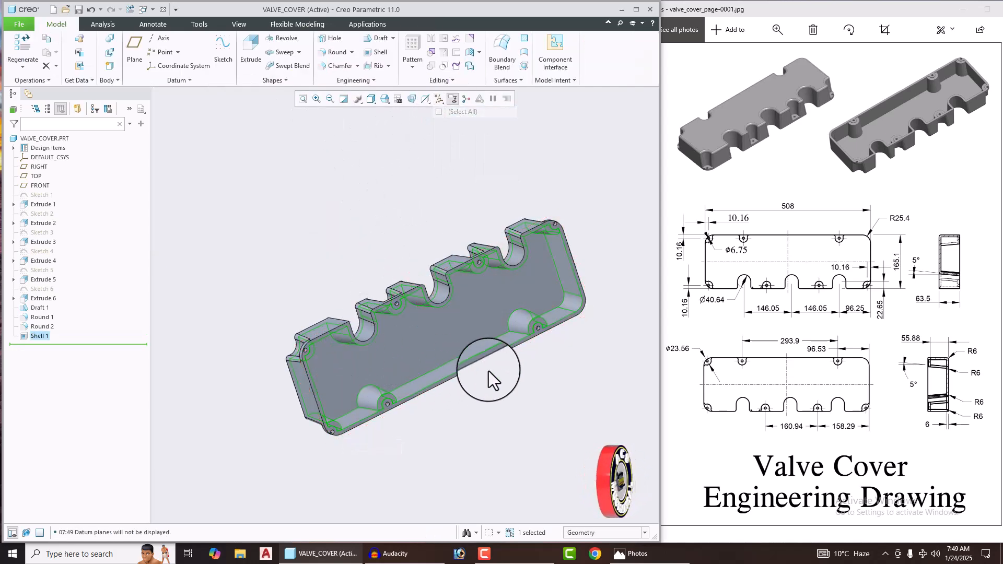
{"action": "middle_click_drag", "start_coordinate": [417, 318], "coordinate": [546, 285]}
{"action": "left_click", "coordinate": [563, 242]}
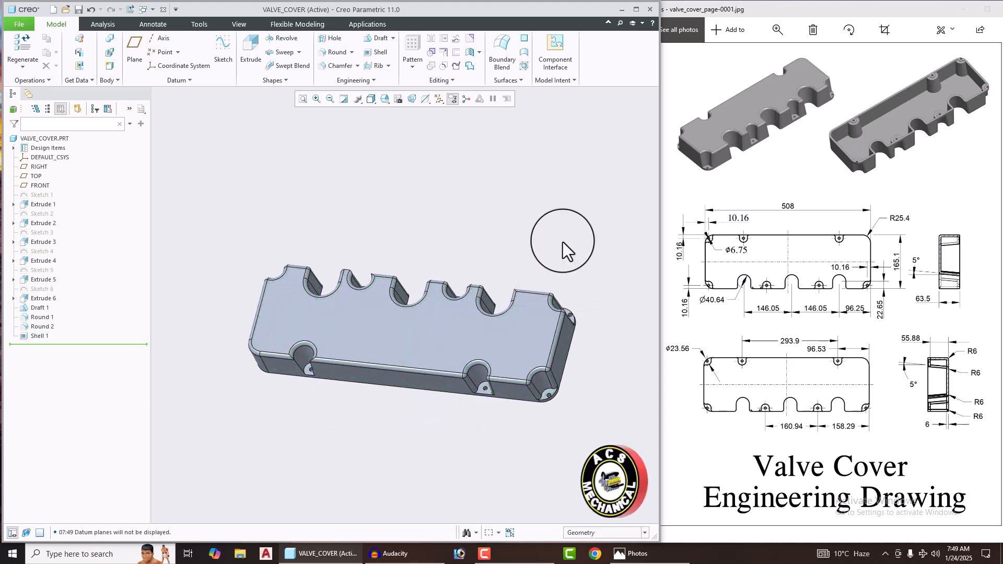
{"action": "mouse_move", "coordinate": [494, 307]}
{"action": "middle_mouse_down"}
{"action": "mouse_move", "coordinate": [524, 291]}
{"action": "mouse_move", "coordinate": [488, 291]}
{"action": "mouse_move", "coordinate": [459, 308]}
{"action": "mouse_move", "coordinate": [365, 304]}
{"action": "mouse_move", "coordinate": [373, 349]}
{"action": "mouse_move", "coordinate": [414, 309]}
{"action": "mouse_move", "coordinate": [369, 325]}
{"action": "mouse_move", "coordinate": [512, 297]}
{"action": "mouse_move", "coordinate": [395, 335]}
{"action": "mouse_move", "coordinate": [347, 331]}
{"action": "mouse_move", "coordinate": [410, 298]}
{"action": "mouse_move", "coordinate": [389, 342]}
{"action": "mouse_move", "coordinate": [381, 329]}
{"action": "mouse_move", "coordinate": [492, 292]}
{"action": "middle_mouse_up"}
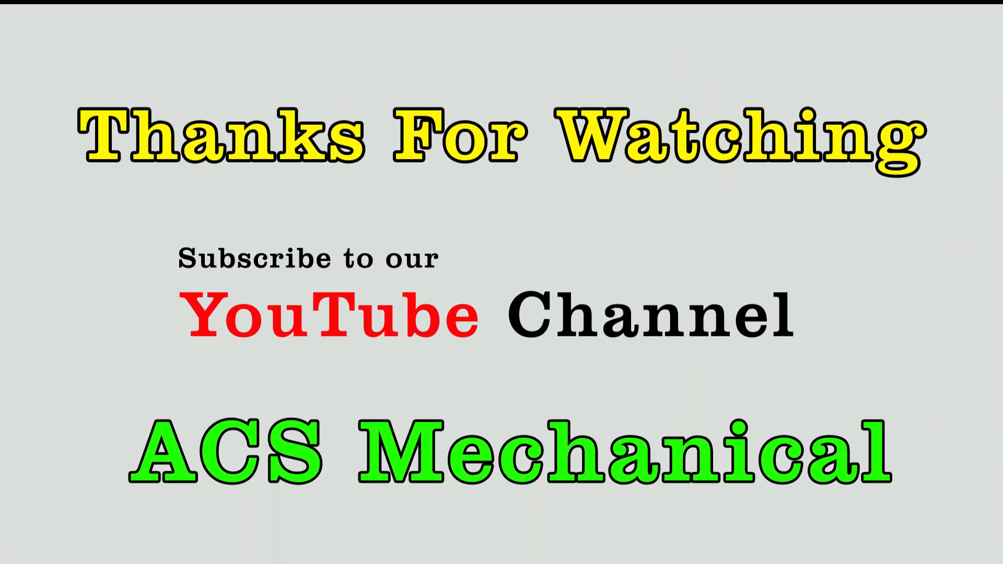